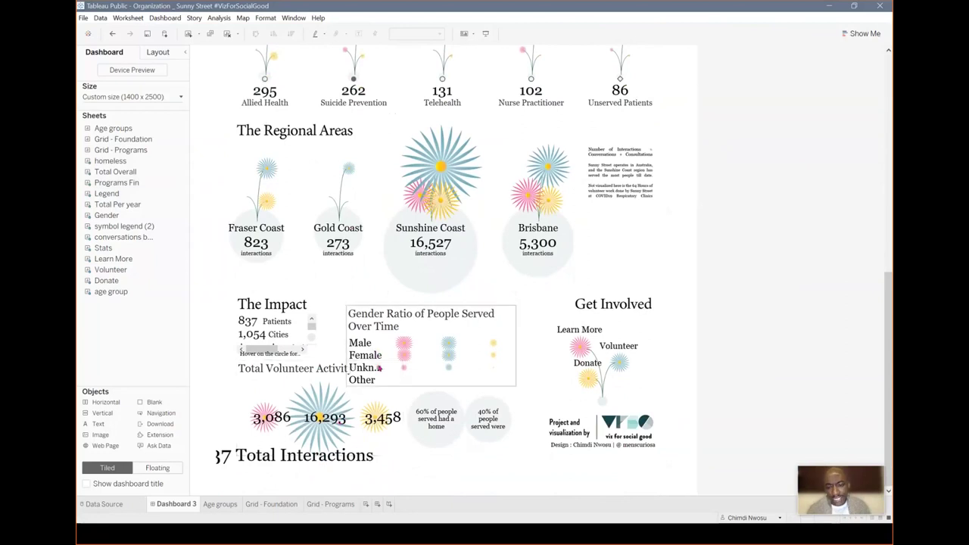
# Open the worksheet behind the dashboard's Conversations, Consultations, and Metrics flower grid
pyautogui.moveTo(409, 346)
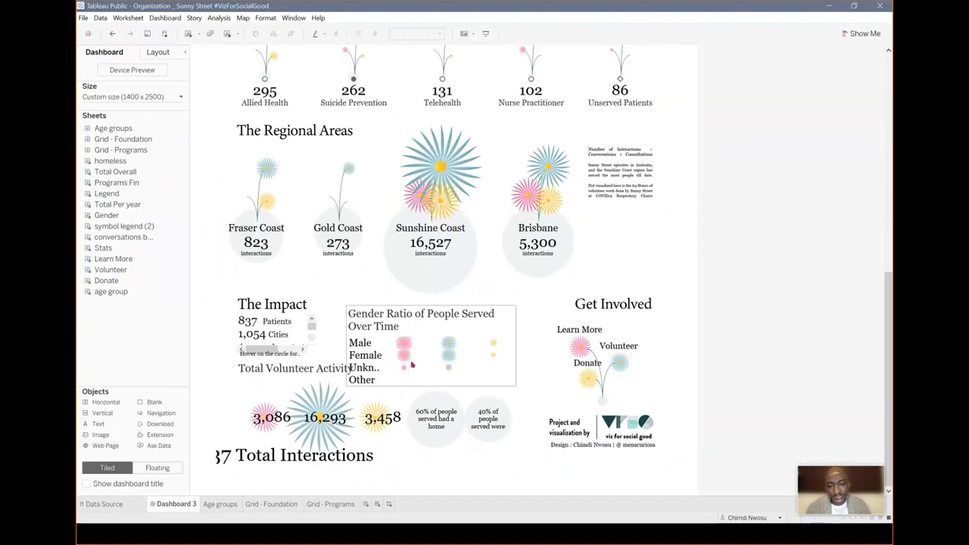
pyautogui.moveTo(317, 430)
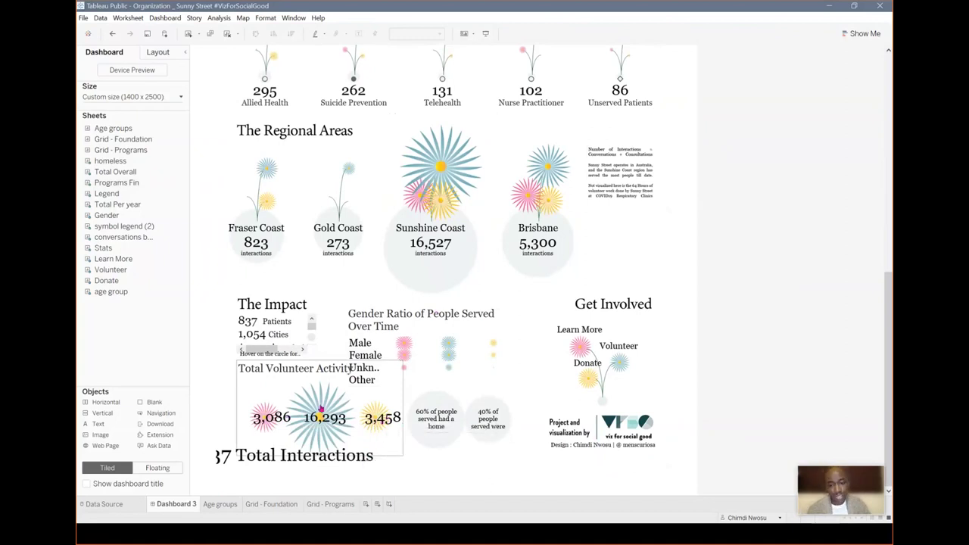
pyautogui.scroll(1, 321, 409)
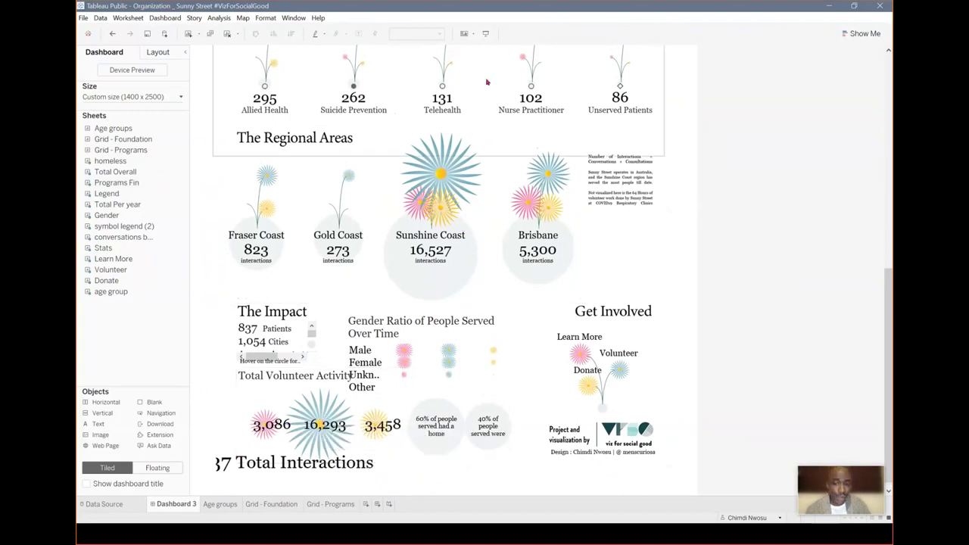
pyautogui.scroll(1, 755, 249)
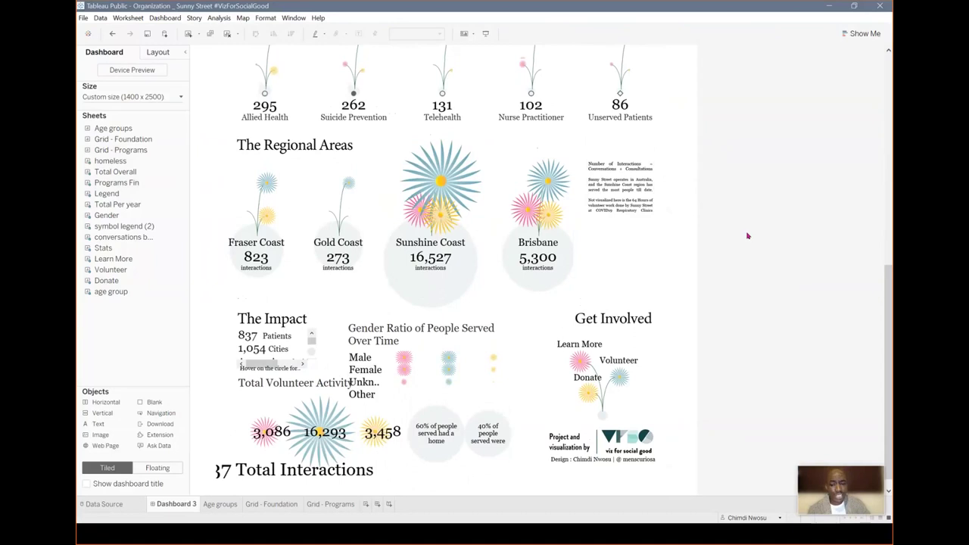
pyautogui.scroll(1, 746, 233)
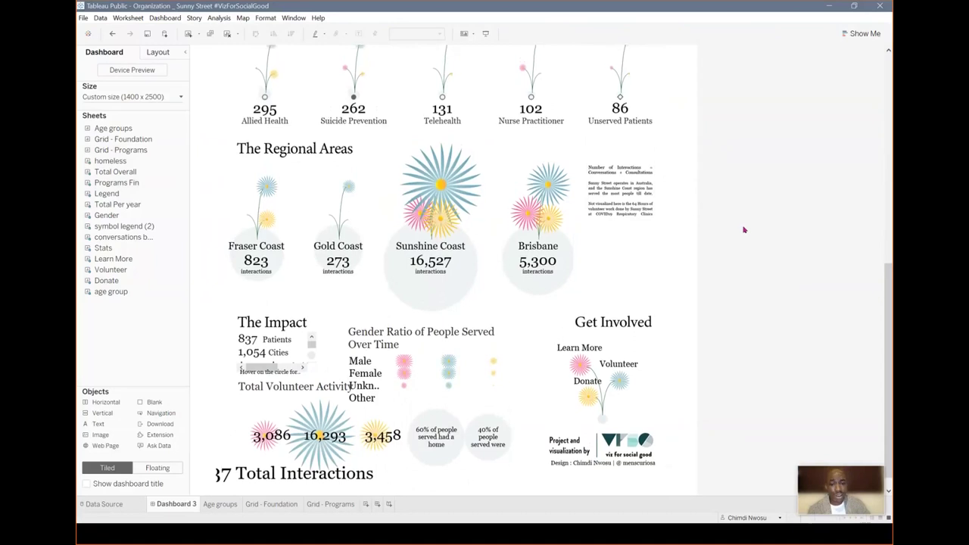
pyautogui.scroll(5, 745, 230)
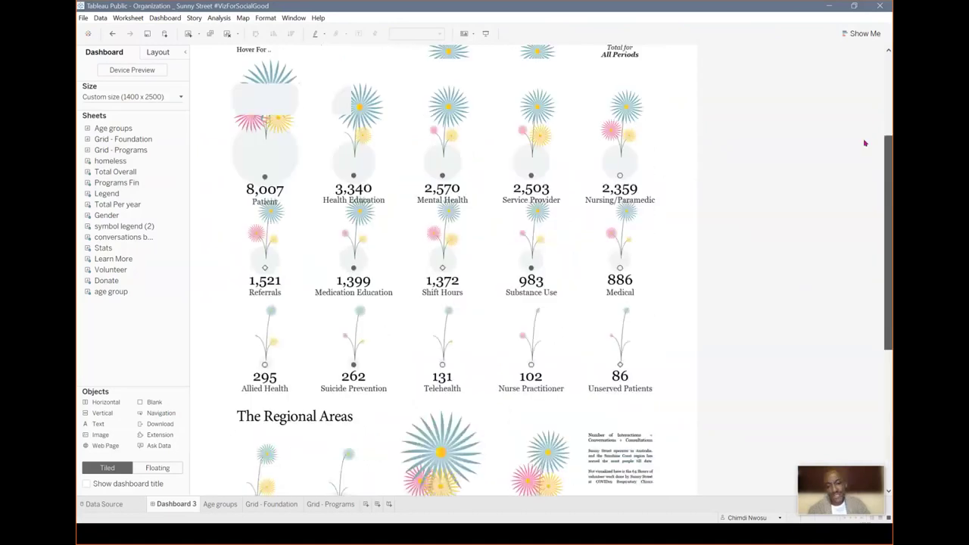
pyautogui.scroll(3, 866, 143)
pyautogui.click(639, 219)
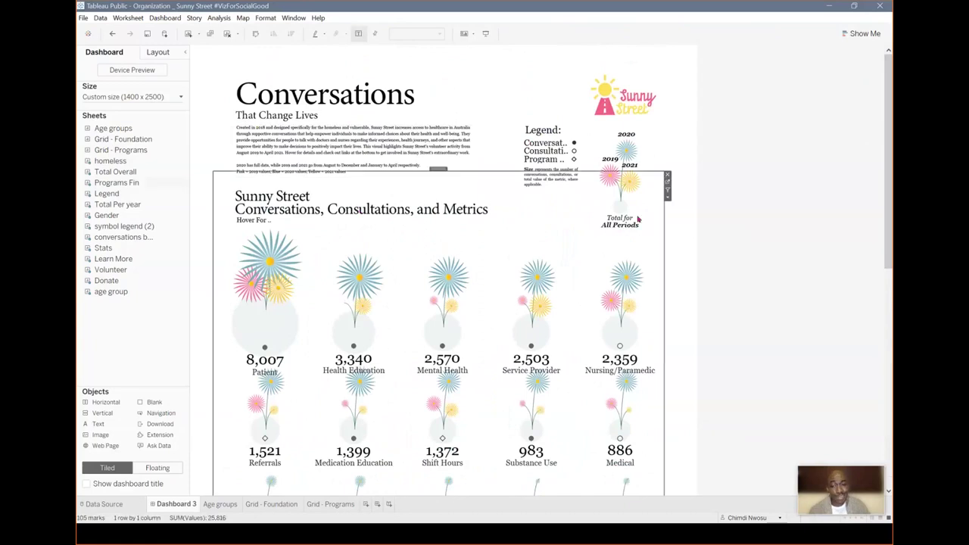
pyautogui.click(669, 184)
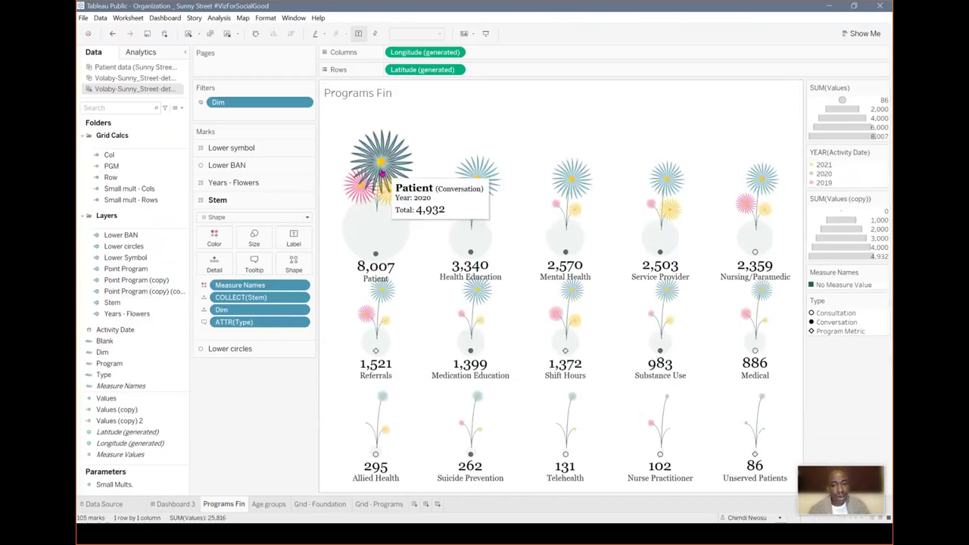
# Switch to Adobe Illustrator and open the export settings for the yellow flower group as a selected asset
pyautogui.press('super')
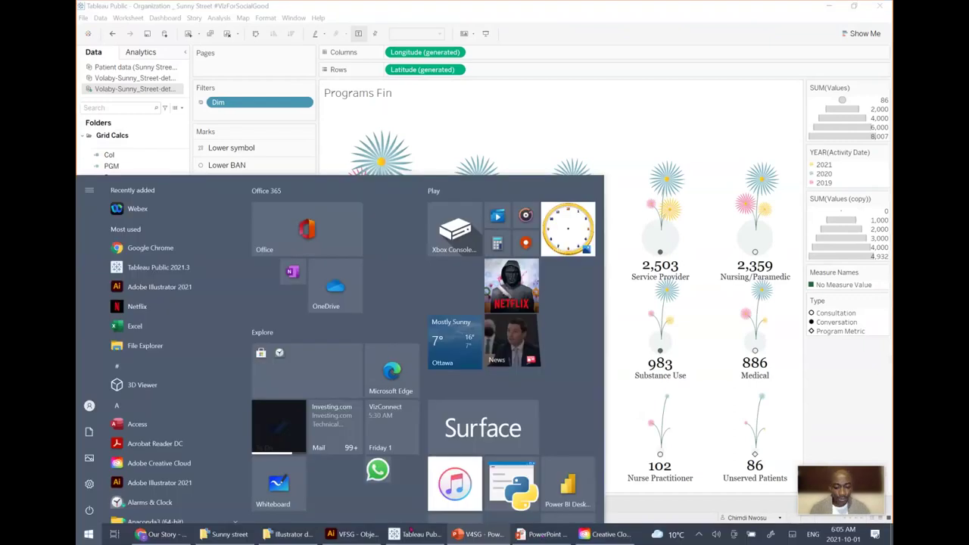
pyautogui.click(362, 540)
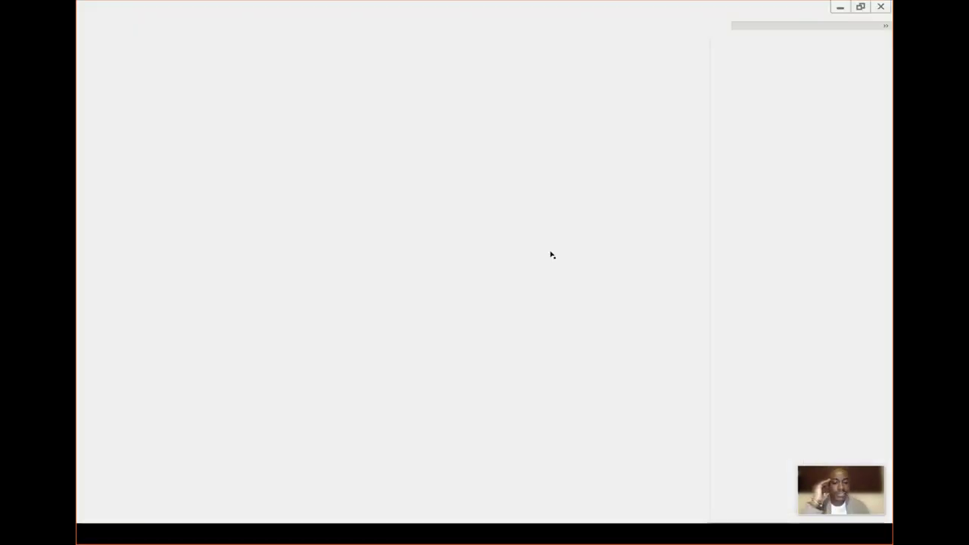
pyautogui.click(584, 221)
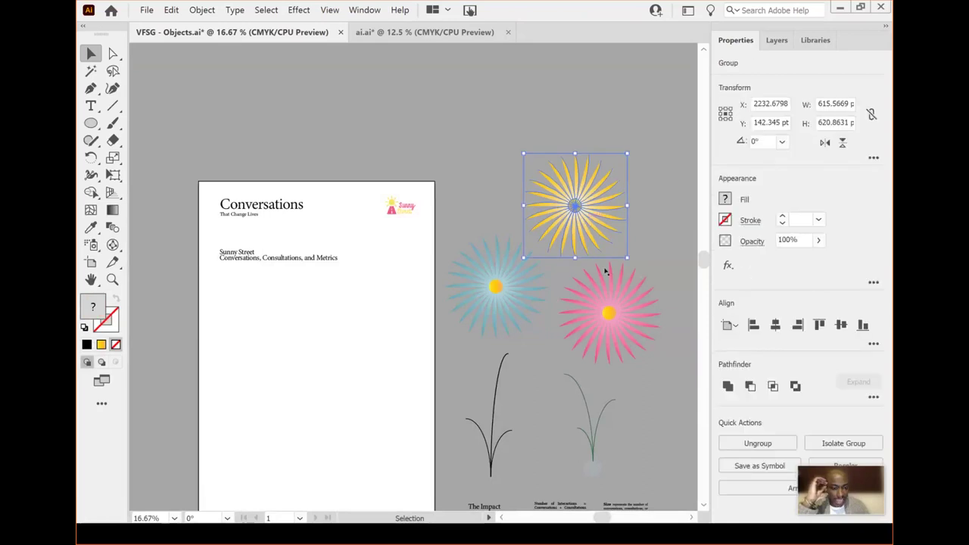
pyautogui.rightClick(578, 207)
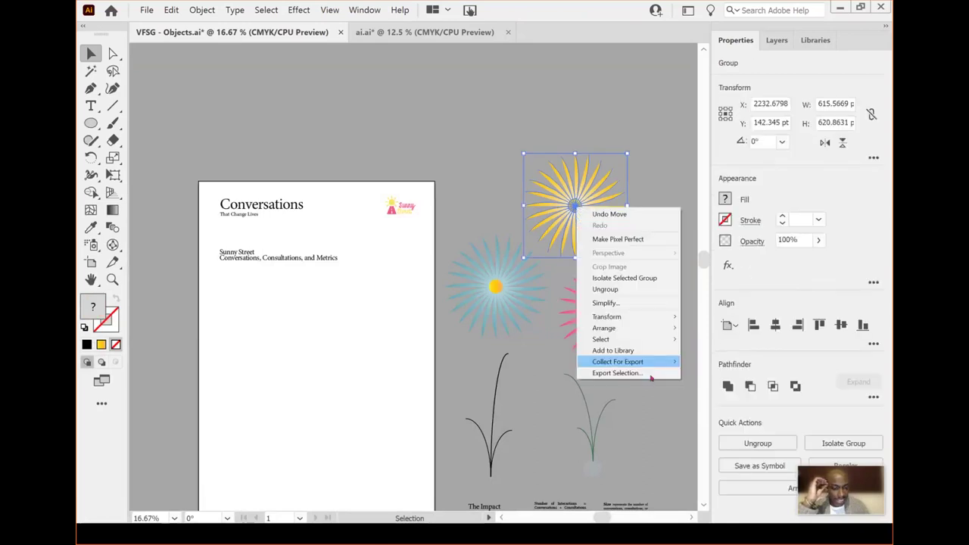
pyautogui.click(649, 375)
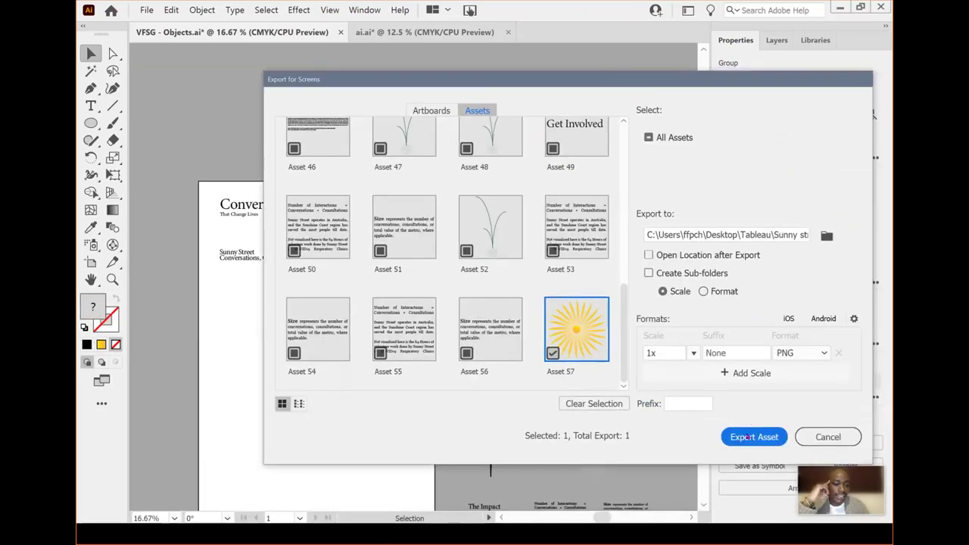
# Export the yellow flower asset to the Proportions folder in Documents > My Tableau Repository > Shapes
pyautogui.click(827, 237)
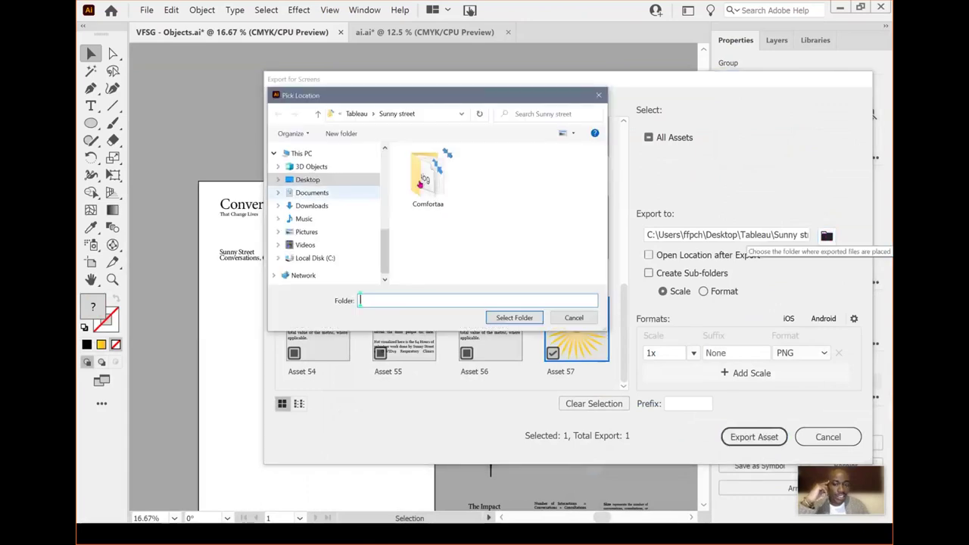
pyautogui.click(309, 195)
pyautogui.scroll(-3, 447, 225)
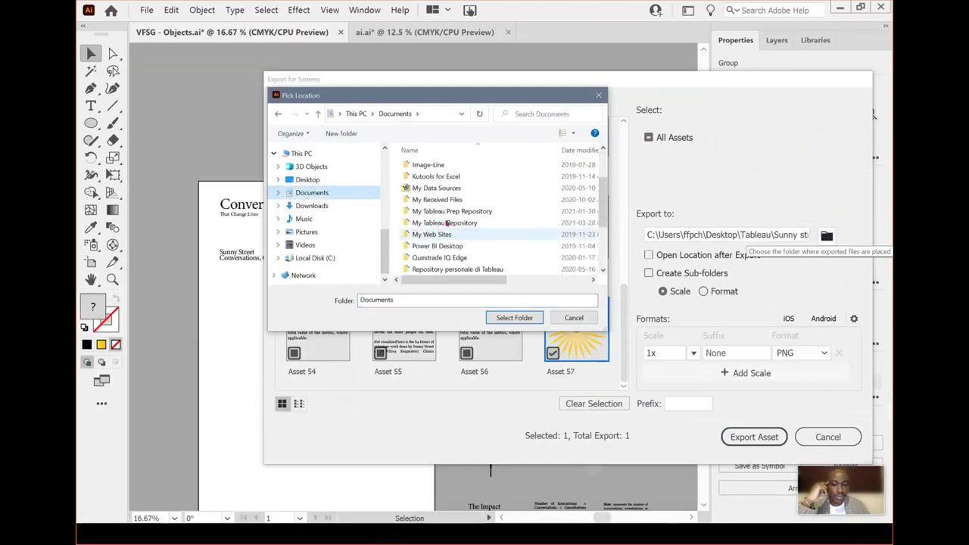
pyautogui.doubleClick(447, 224)
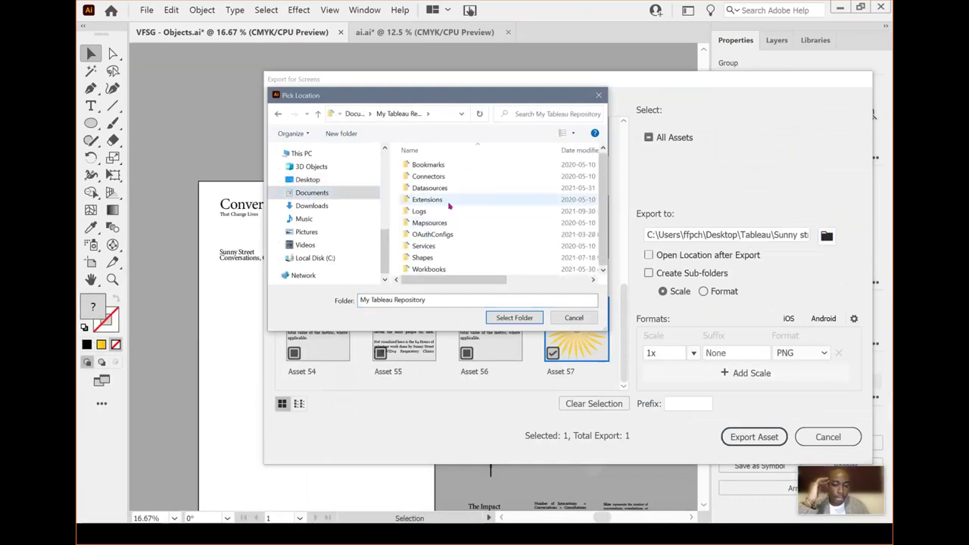
pyautogui.click(430, 258)
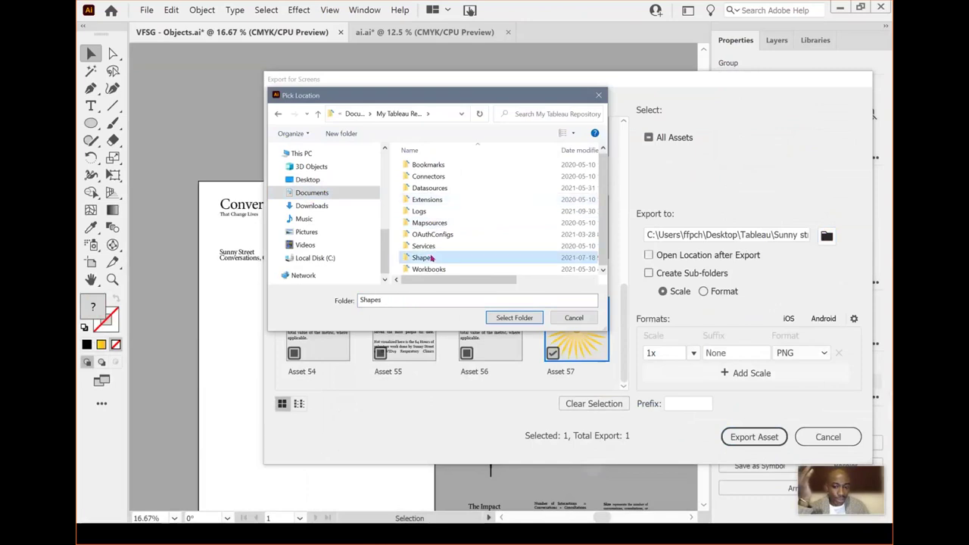
pyautogui.doubleClick(431, 258)
pyautogui.doubleClick(445, 215)
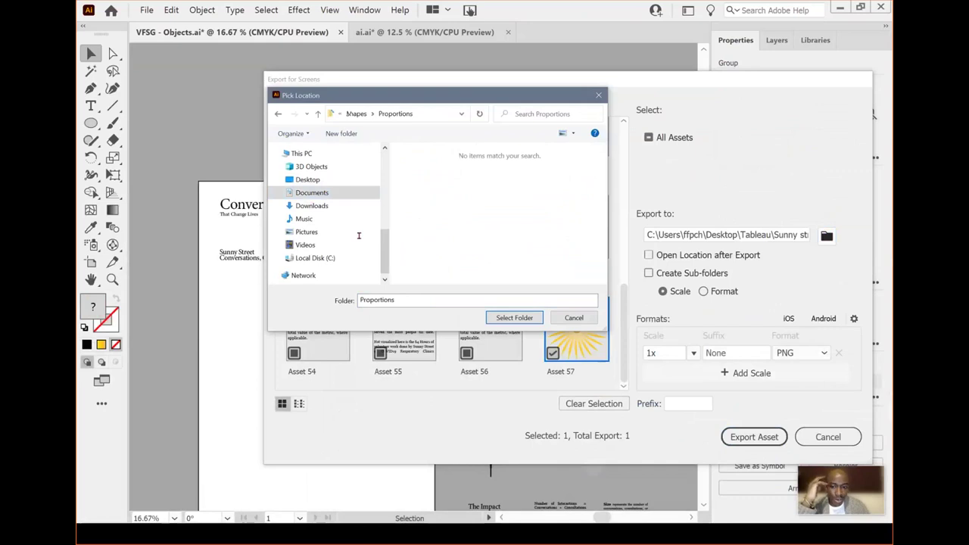
pyautogui.click(512, 318)
pyautogui.click(750, 438)
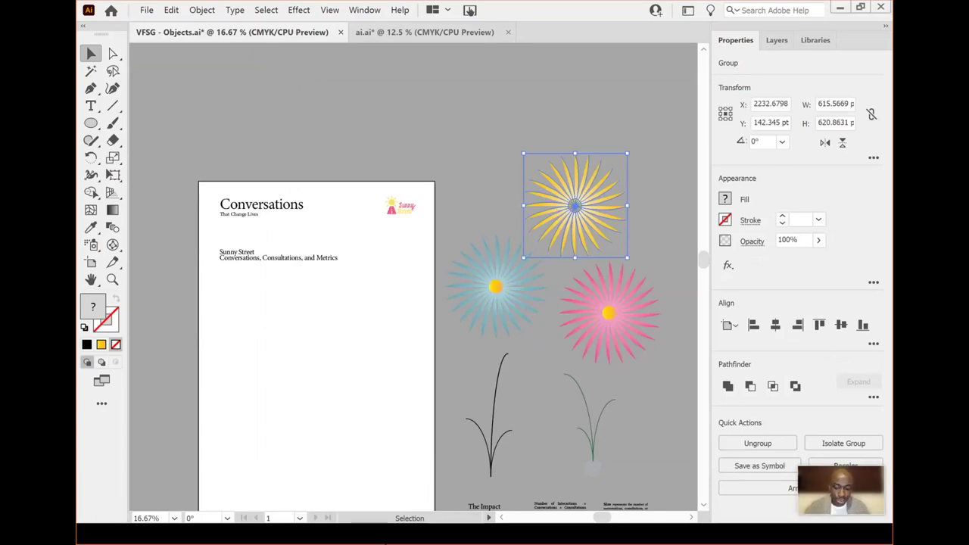
# Switch back to Tableau Public and reload the custom shapes for the Stem layer, then close the shape editor
pyautogui.press('super')
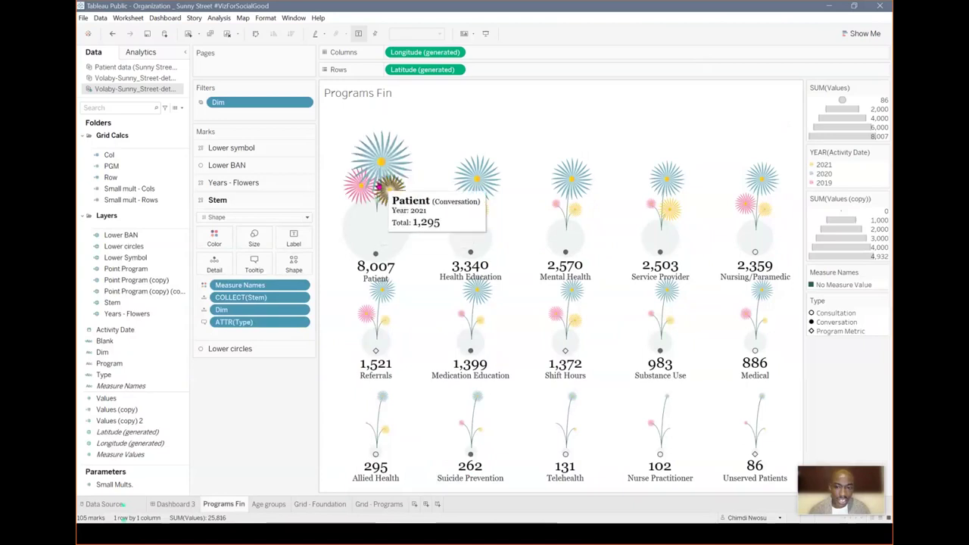
pyautogui.click(291, 264)
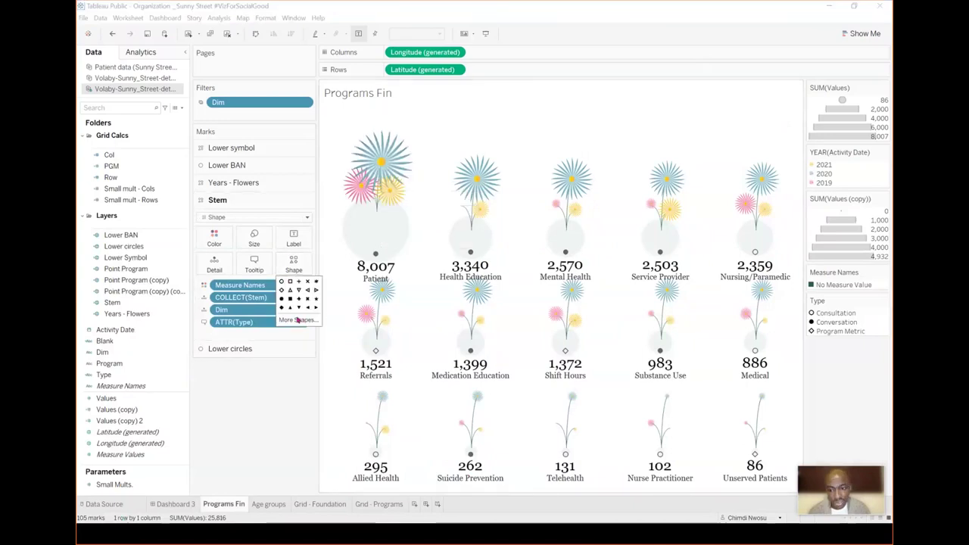
pyautogui.click(296, 319)
pyautogui.click(540, 326)
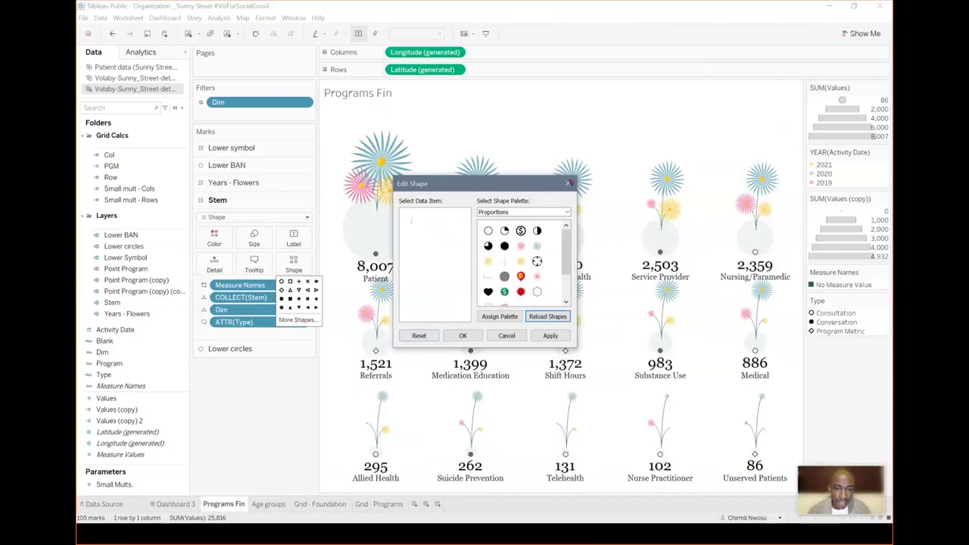
pyautogui.click(570, 183)
# Highlight the large Patient circle to identify its marks layer, then clear the selection
pyautogui.moveTo(359, 184)
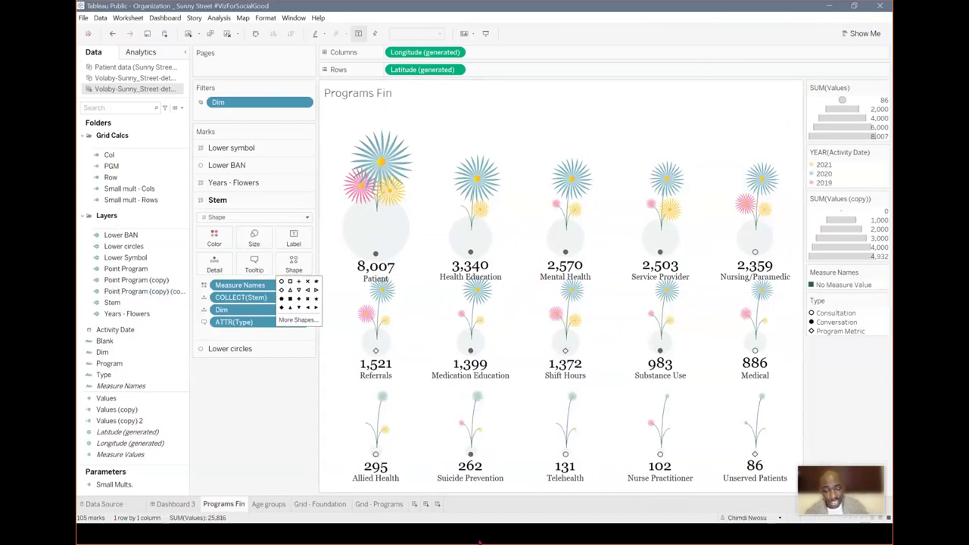
pyautogui.moveTo(379, 232)
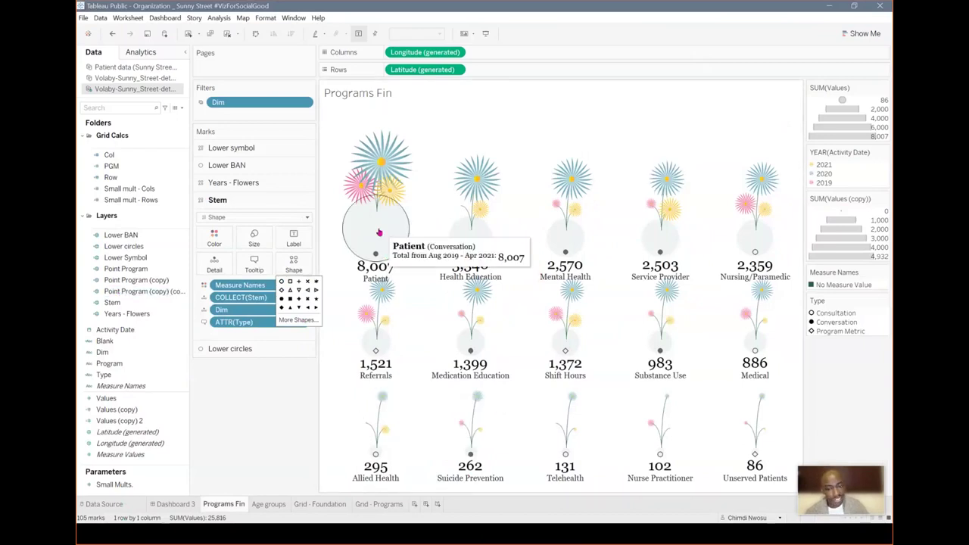
pyautogui.click(380, 232)
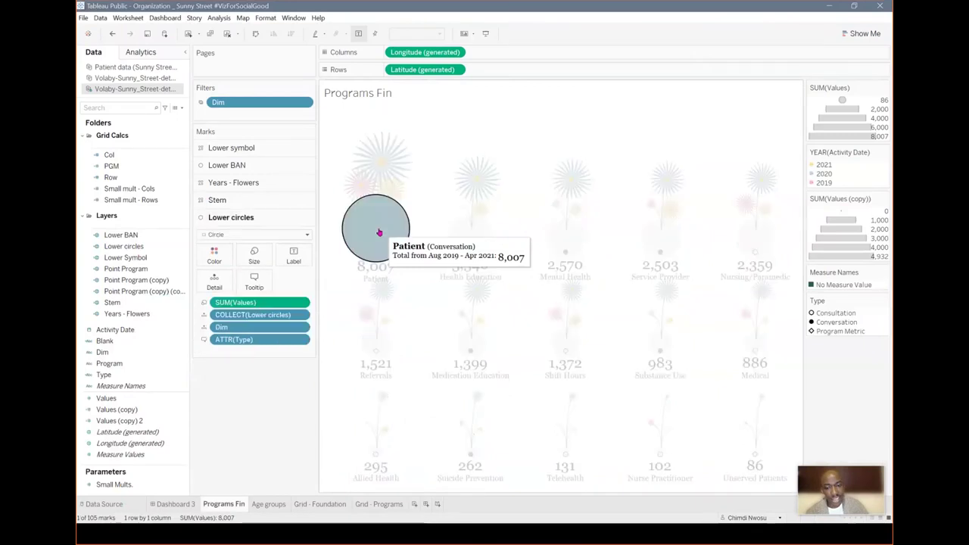
pyautogui.click(379, 233)
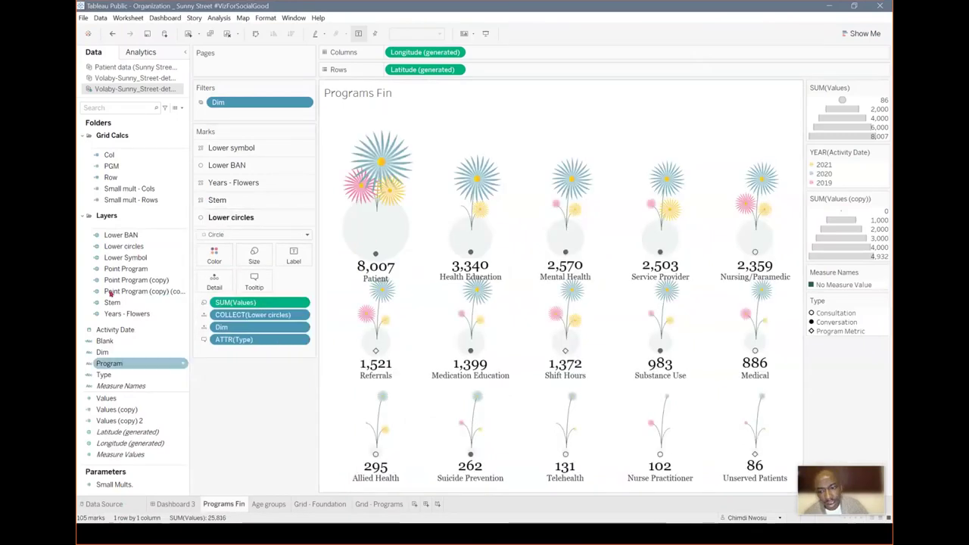
# Open the Lower circles calculated field for editing and place its editor below the first row of flowers
pyautogui.rightClick(117, 245)
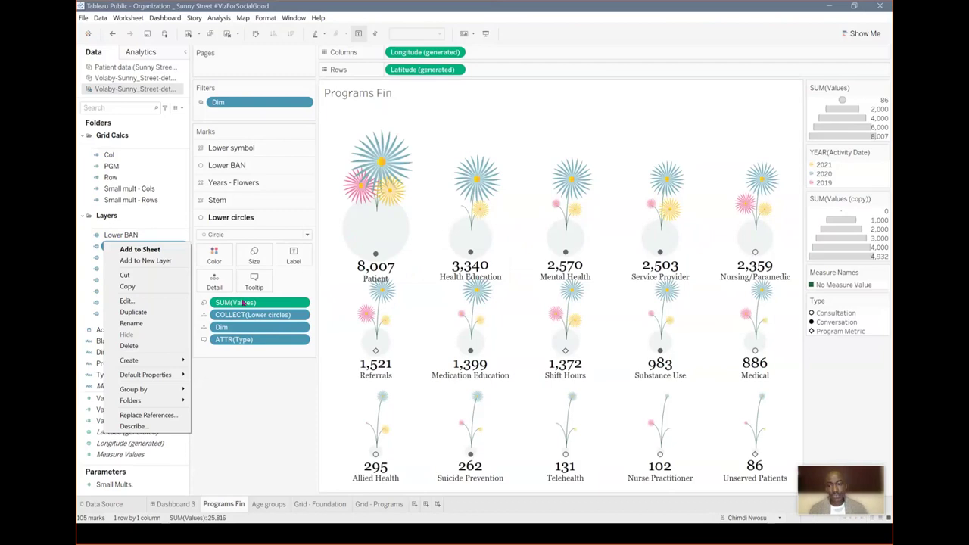
pyautogui.click(125, 301)
pyautogui.moveTo(426, 298); pyautogui.dragTo(587, 256)
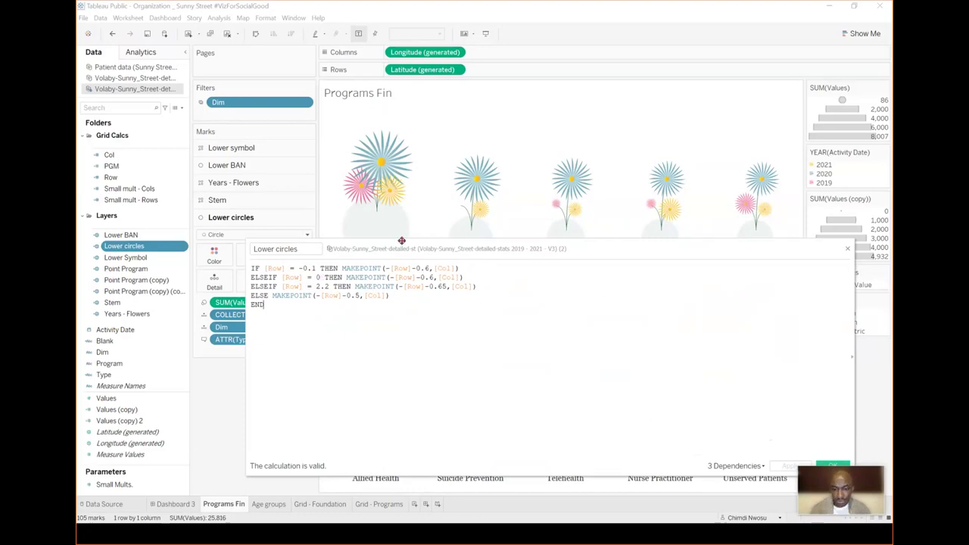
pyautogui.moveTo(401, 241); pyautogui.dragTo(347, 289)
# Examine the Patient and Health Education circles against the MAKEPOINT conditions in the Lower circles calculation
pyautogui.click(369, 216)
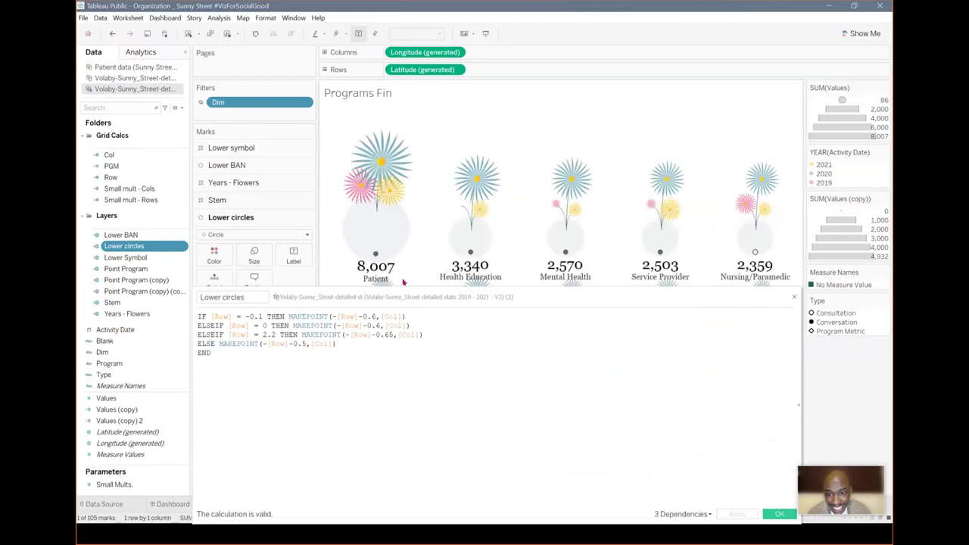
pyautogui.click(379, 240)
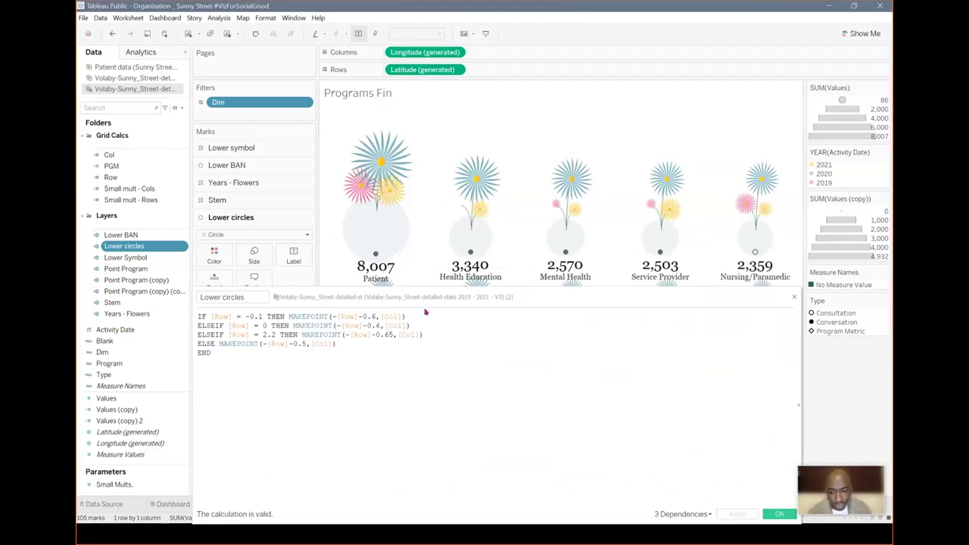
pyautogui.click(376, 242)
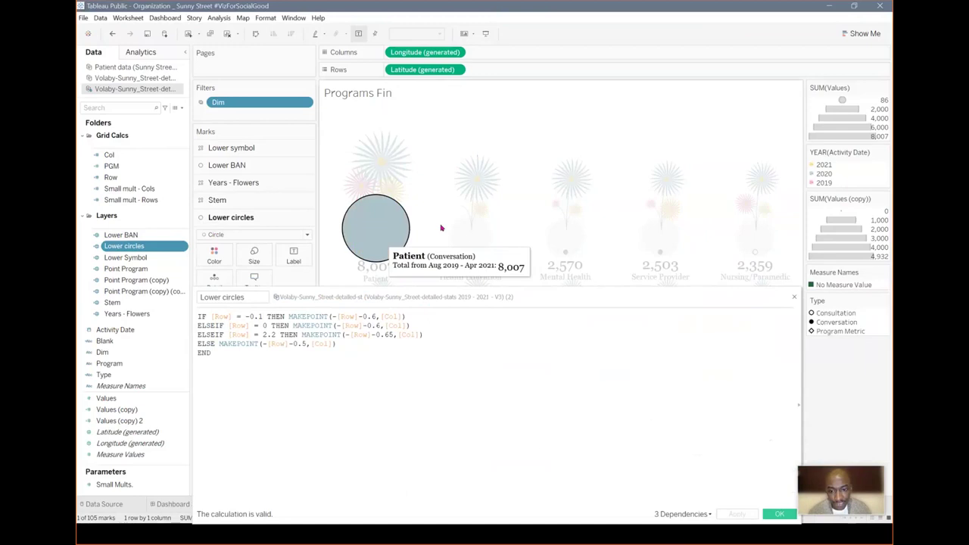
pyautogui.click(474, 244)
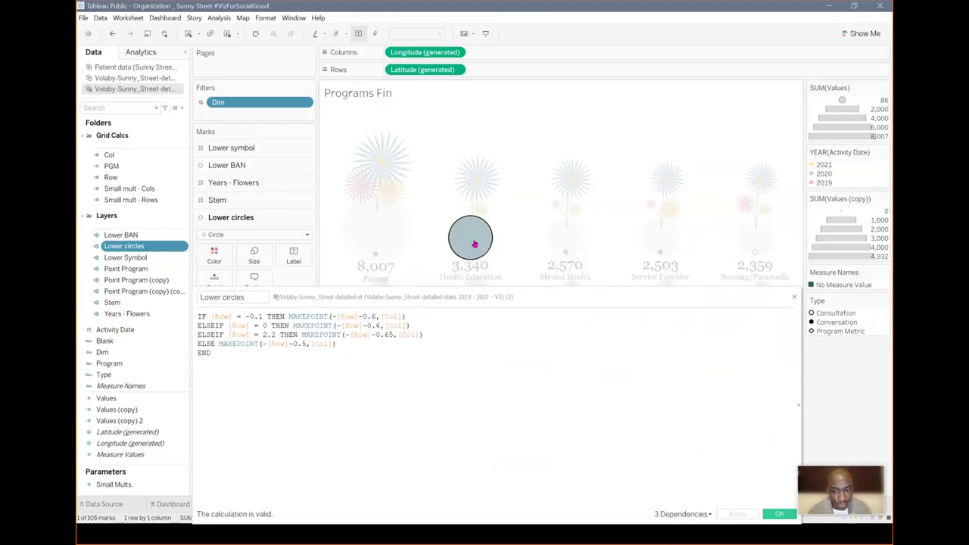
pyautogui.moveTo(471, 252)
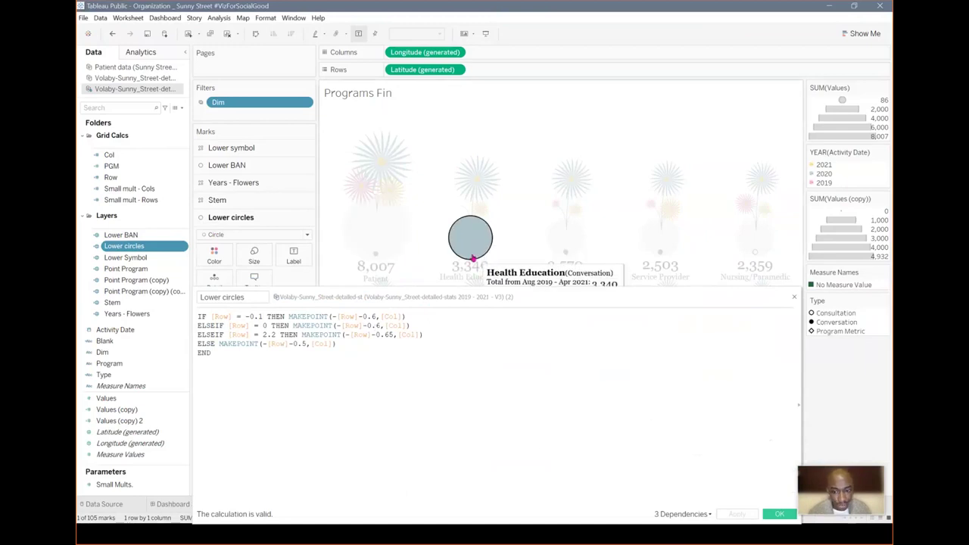
pyautogui.click(469, 251)
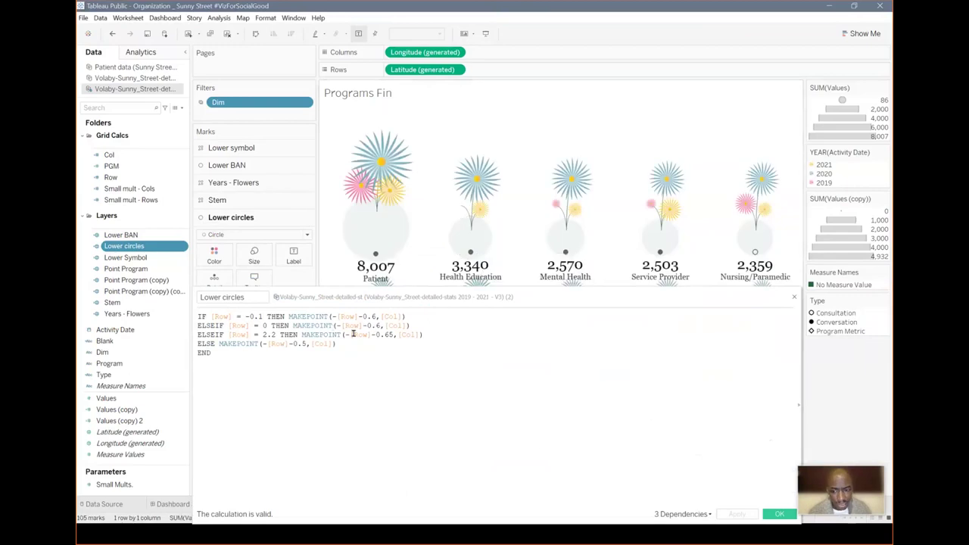
pyautogui.click(434, 334)
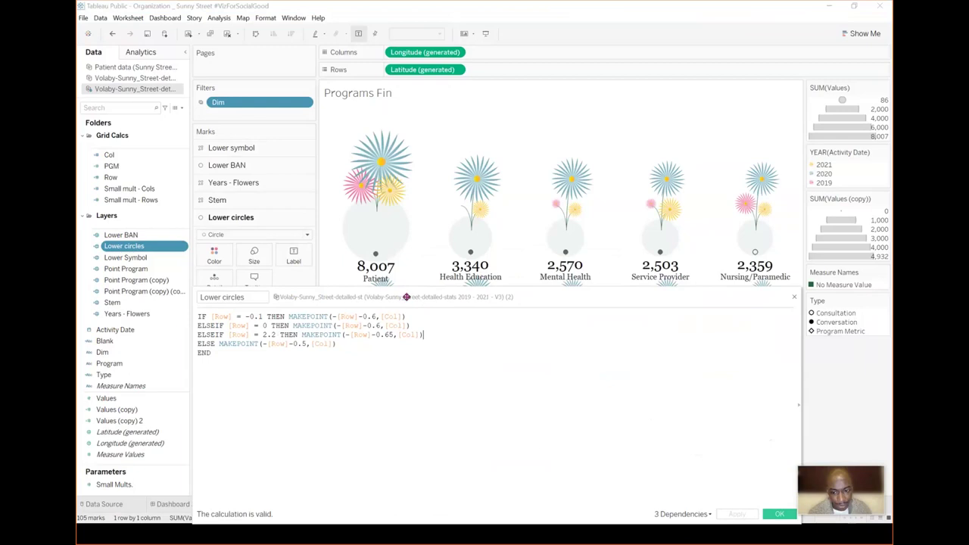
# Compare the Row = 2.2 condition of the Lower circles calculation with the third row of flowers
pyautogui.moveTo(407, 297); pyautogui.dragTo(419, 424)
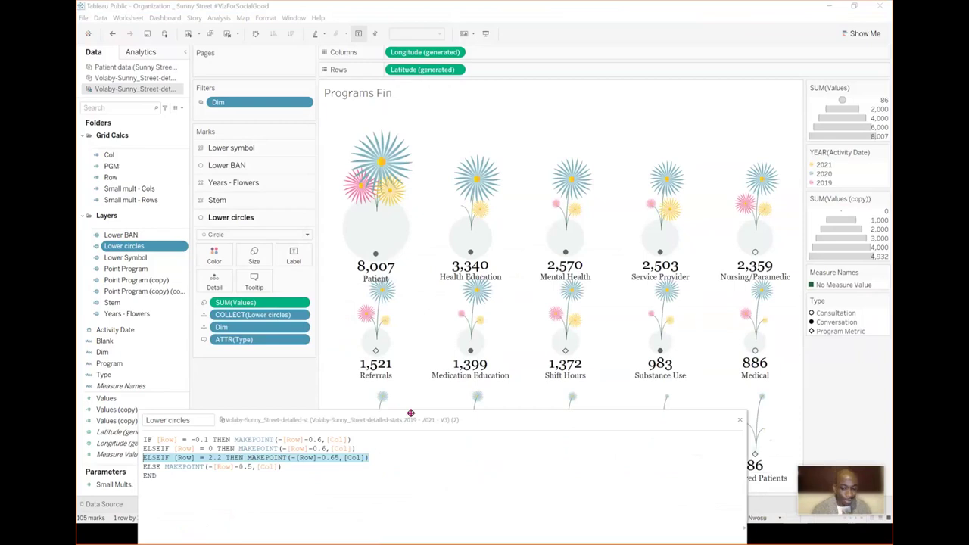
pyautogui.click(388, 473)
pyautogui.moveTo(378, 419); pyautogui.dragTo(391, 487)
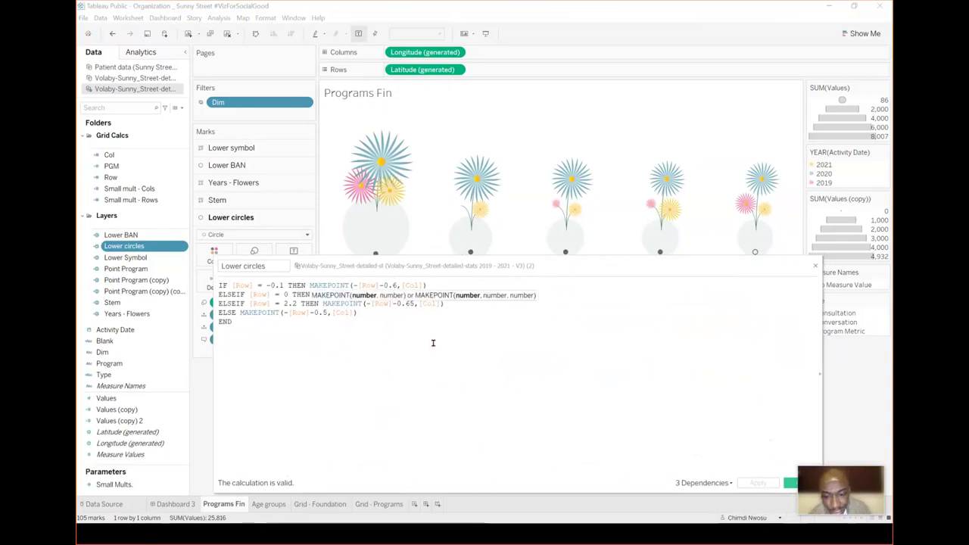
# Remove the numeric offset after [Row] in the Row = 2.2 MAKEPOINT of Lower circles, apply it and uncover the third row of flowers
pyautogui.click(413, 304)
pyautogui.press('BackSpace')
pyautogui.press('BackSpace')
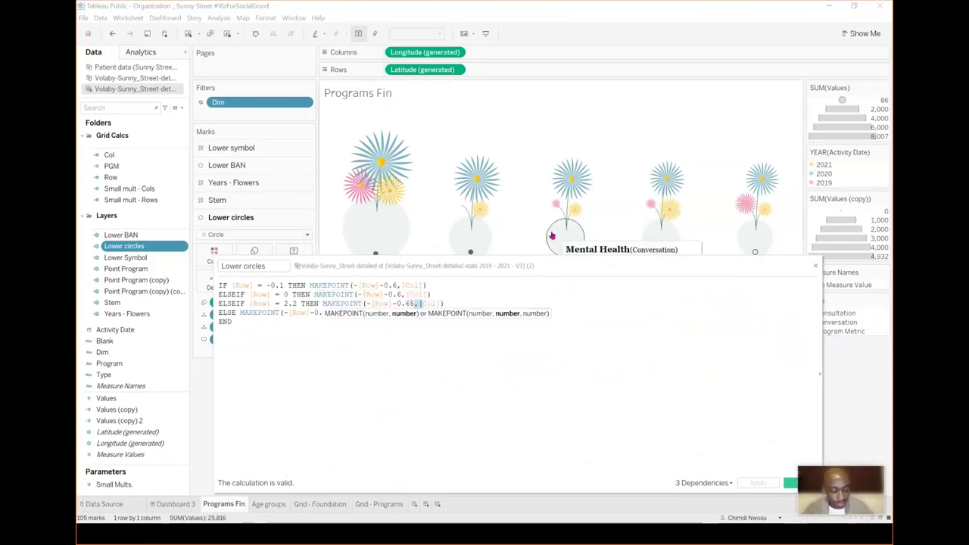
pyautogui.press('BackSpace')
pyautogui.press('BackSpace')
pyautogui.press('BackSpace')
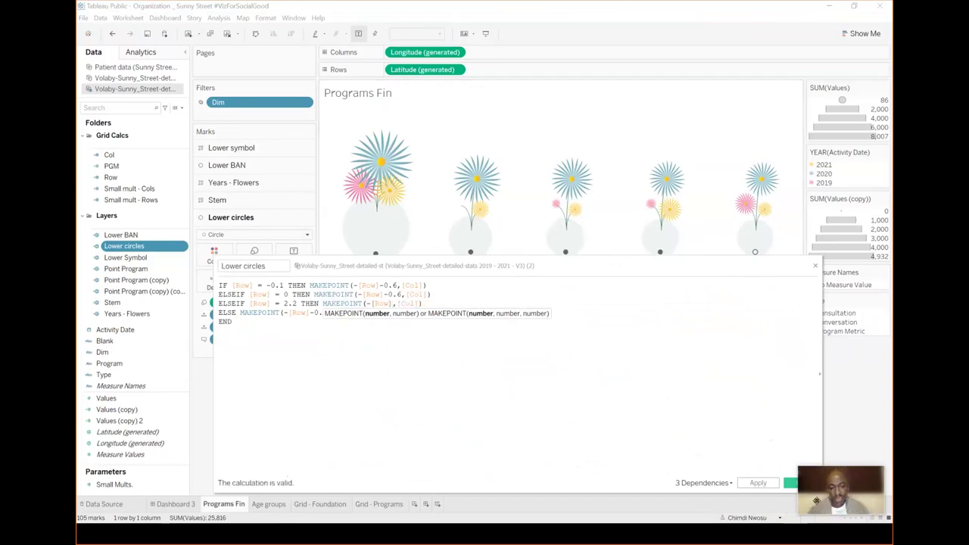
pyautogui.click(760, 486)
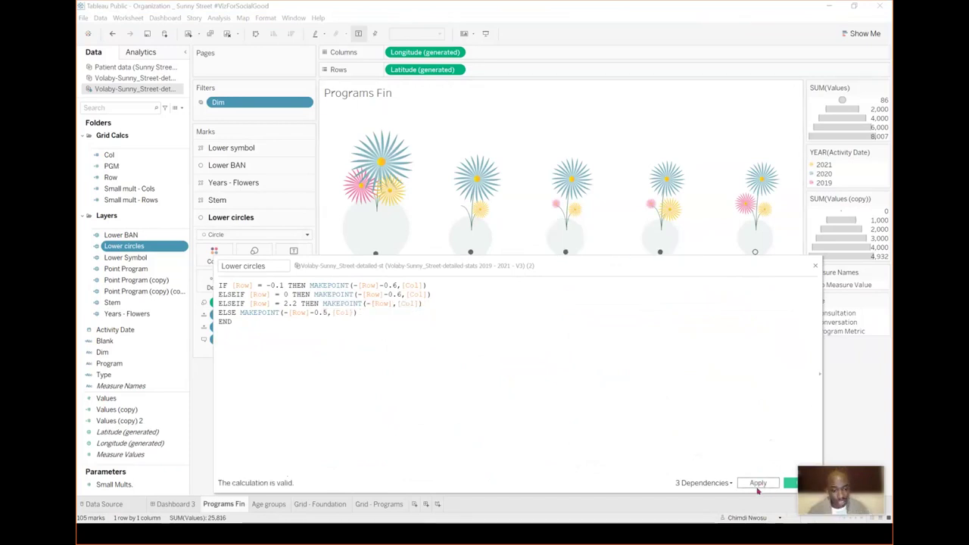
pyautogui.moveTo(550, 425); pyautogui.dragTo(535, 507)
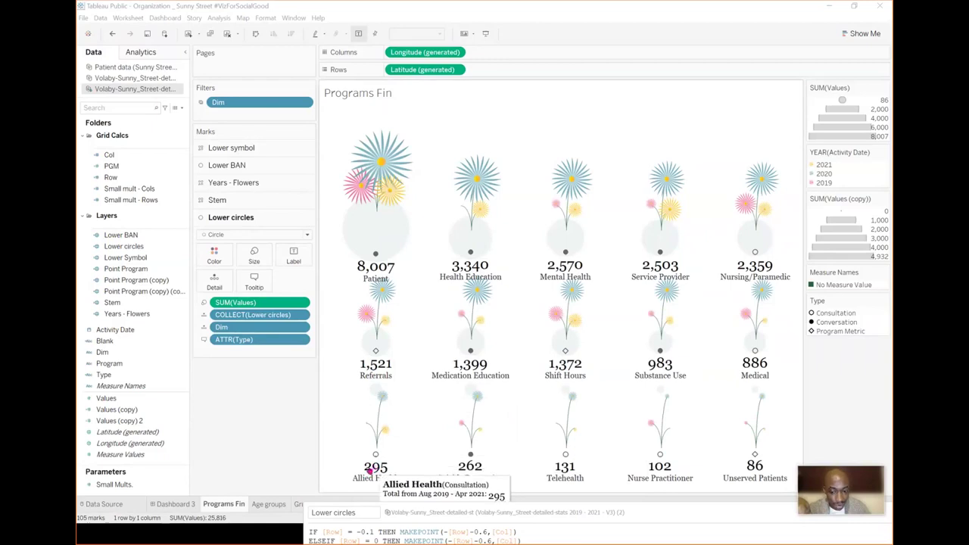
# Restore the -0.65 offset in the Row = 2.2 MAKEPOINT of Lower circles, apply the calculation and close its editor
pyautogui.moveTo(410, 509); pyautogui.dragTo(352, 211)
pyautogui.click(421, 251)
pyautogui.write('-0')
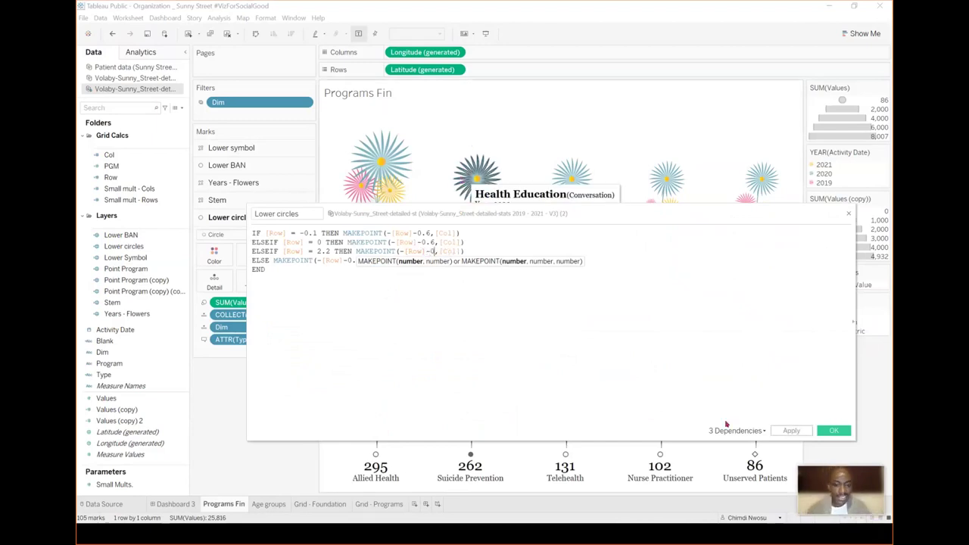
pyautogui.write('.65')
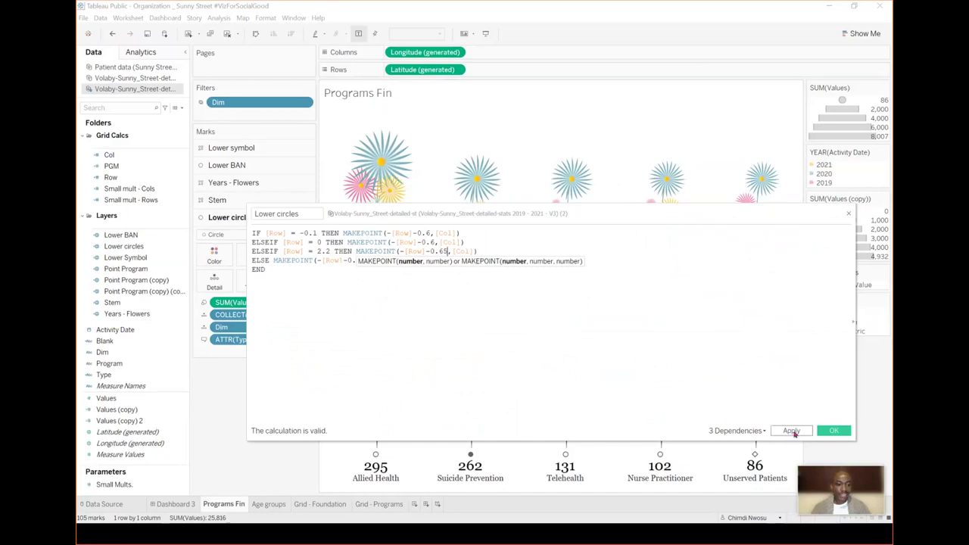
pyautogui.click(791, 431)
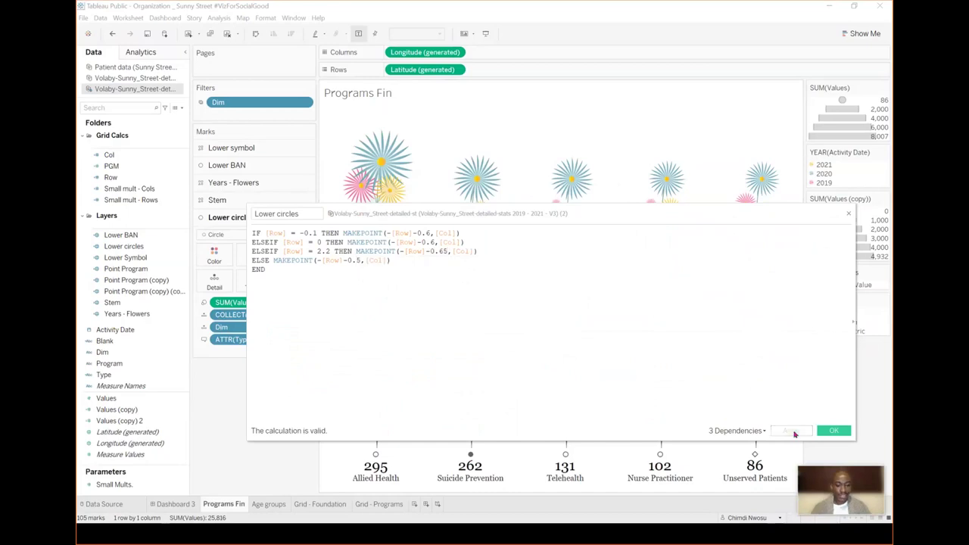
pyautogui.click(836, 432)
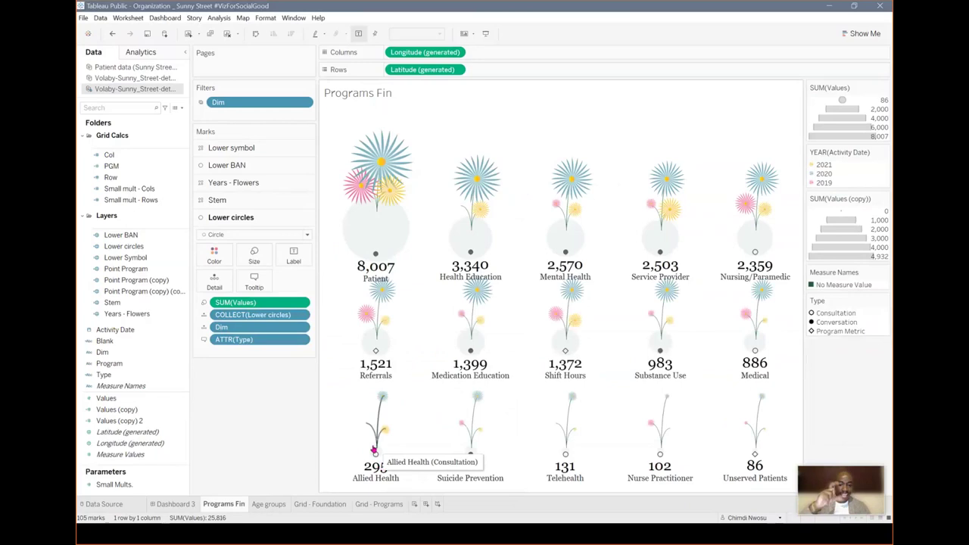
# Highlight the Values measure among the data fields, then clear the highlight
pyautogui.moveTo(353, 466)
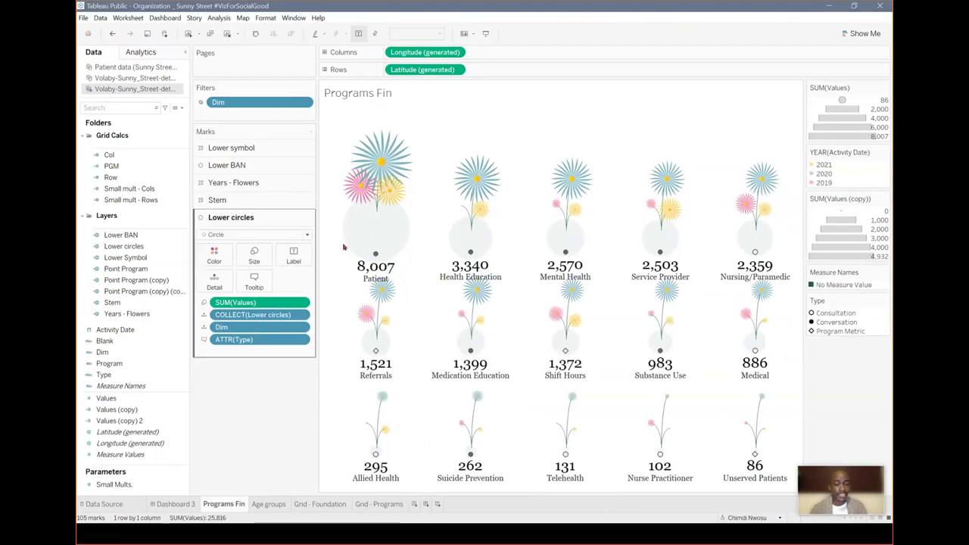
pyautogui.click(106, 398)
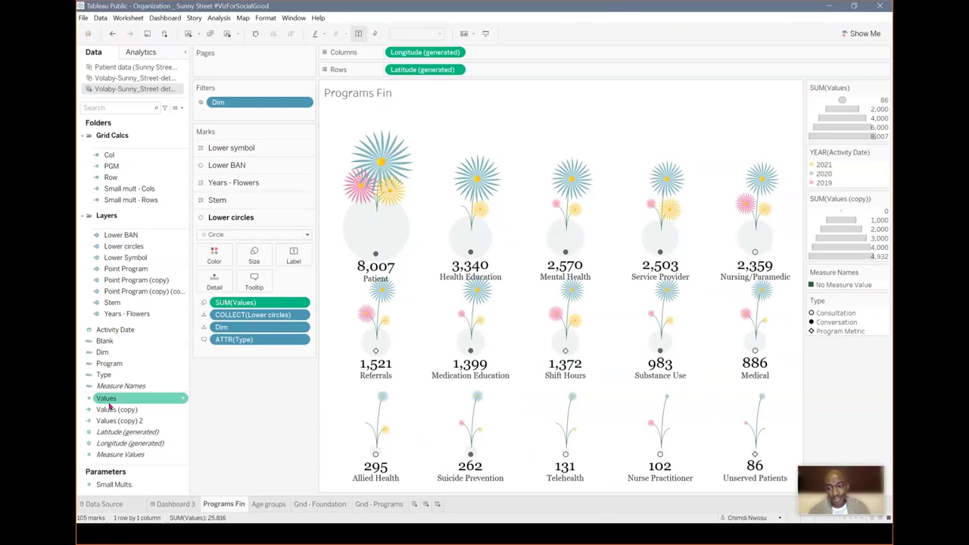
pyautogui.click(392, 247)
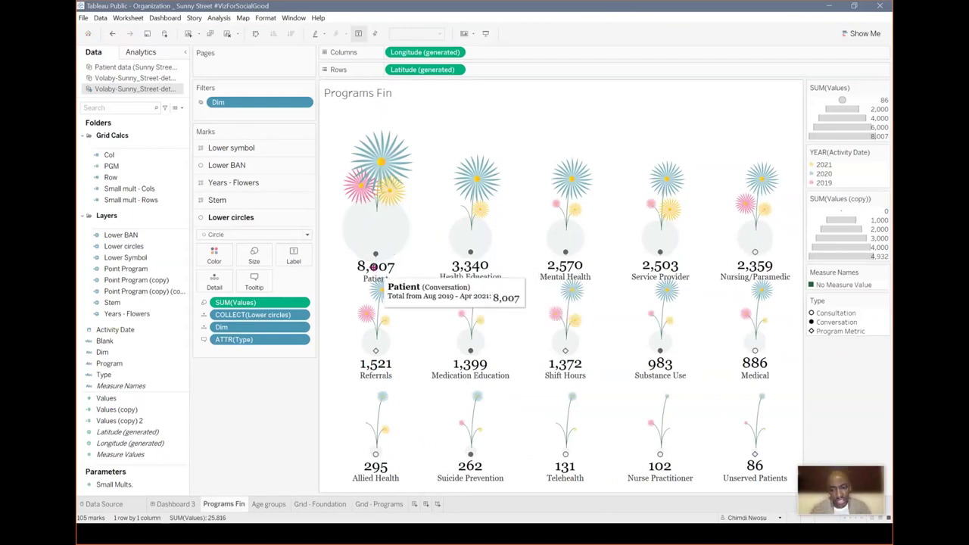
# Select the Patient total to identify its marks layer and open the Lower BAN calculation for editing below the first row of flowers
pyautogui.click(373, 266)
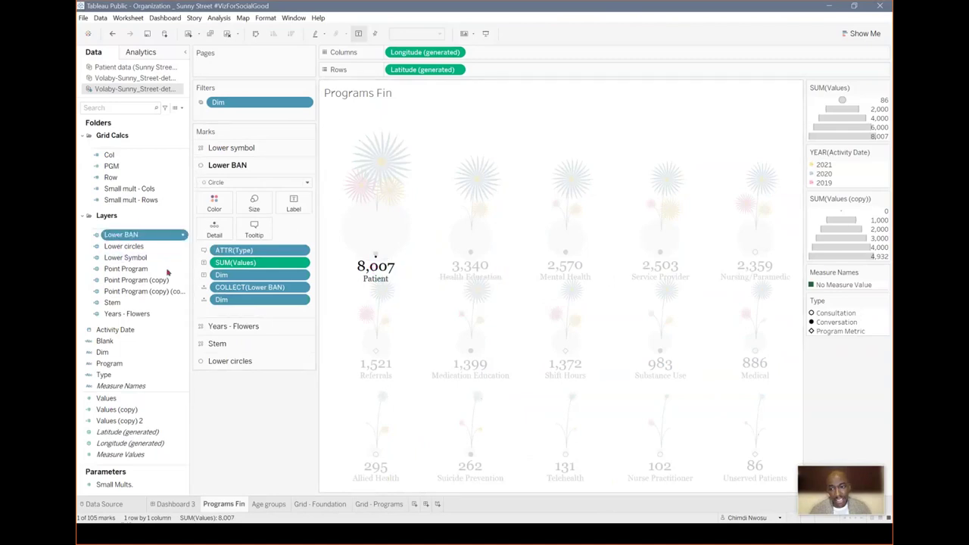
pyautogui.rightClick(115, 233)
pyautogui.click(169, 294)
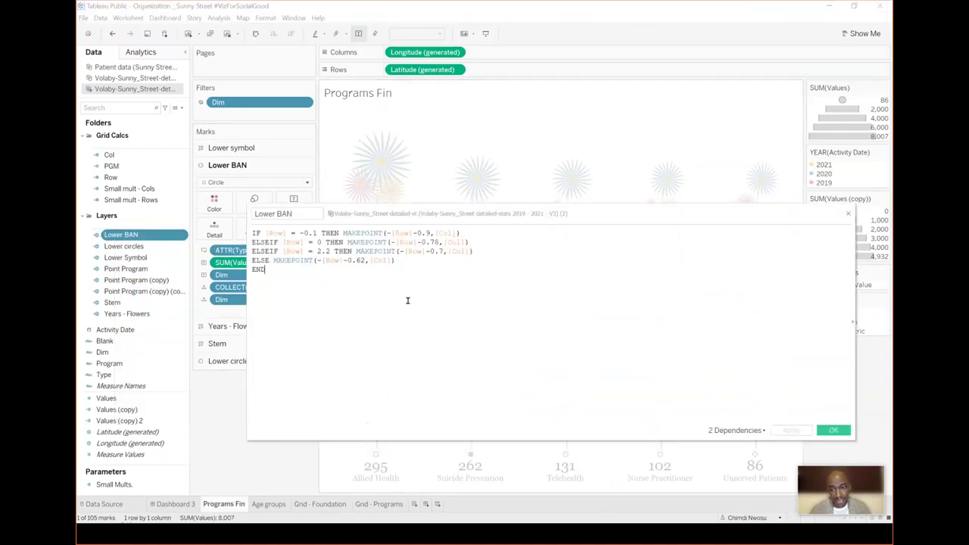
pyautogui.moveTo(512, 218); pyautogui.dragTo(507, 206)
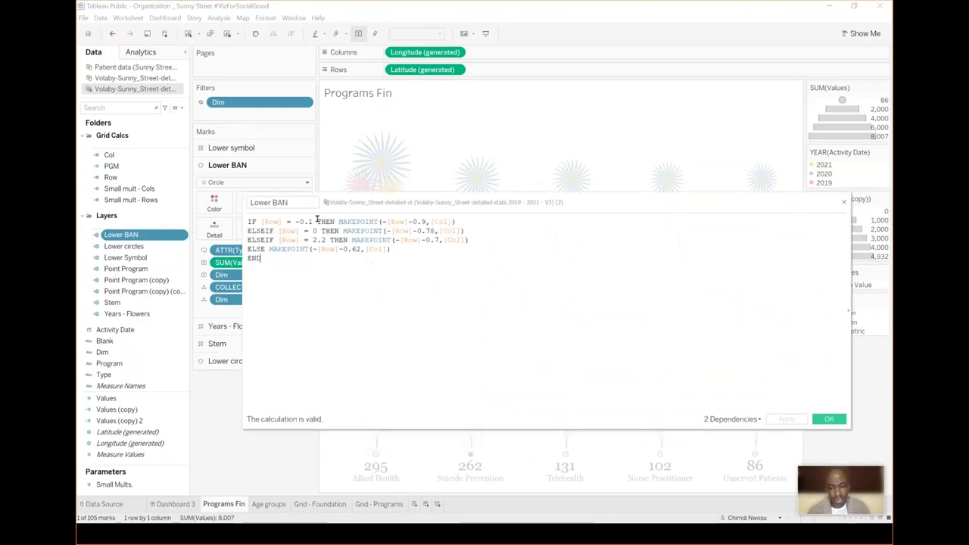
pyautogui.moveTo(299, 213); pyautogui.dragTo(290, 339)
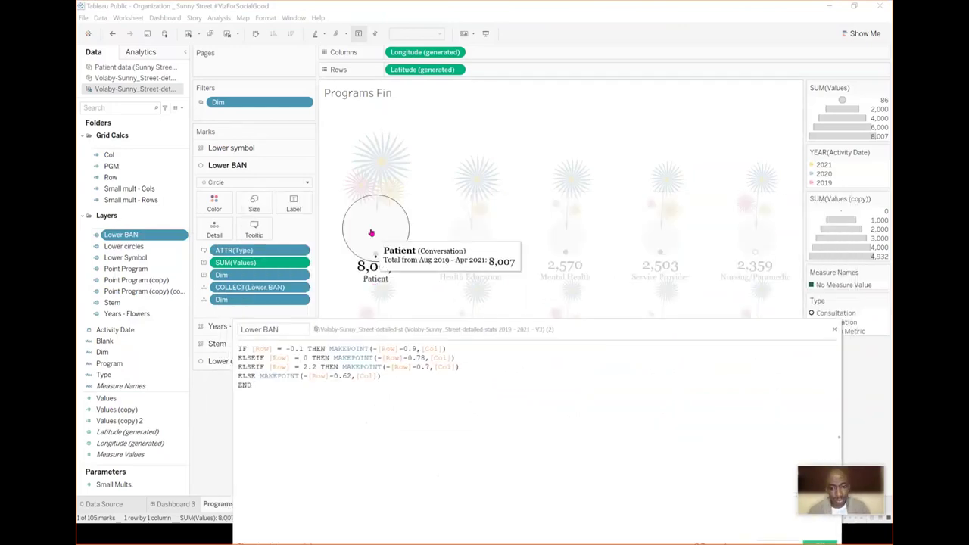
# Examine the Lower BAN MAKEPOINT offsets against the Patient and Health Education labels and the lower rows, then close the editor
pyautogui.click(371, 232)
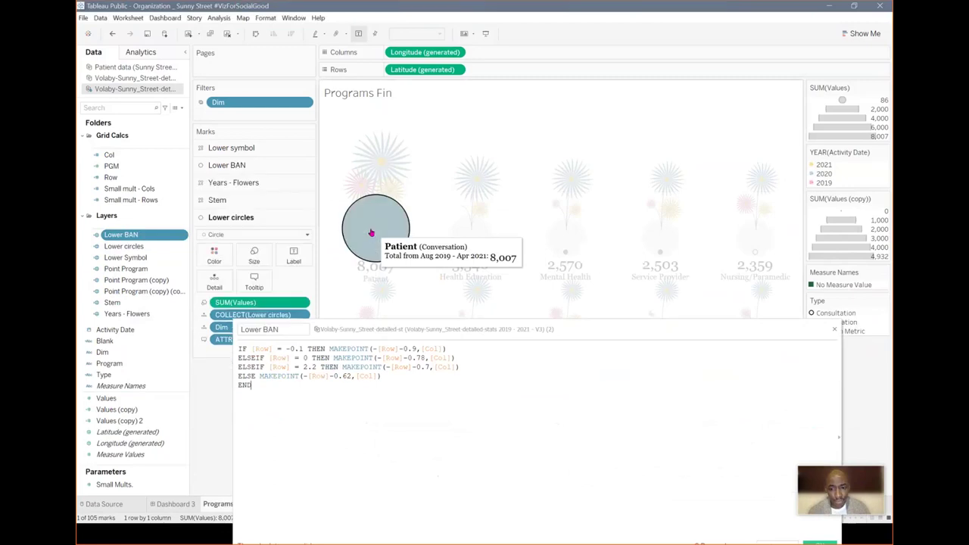
pyautogui.click(372, 229)
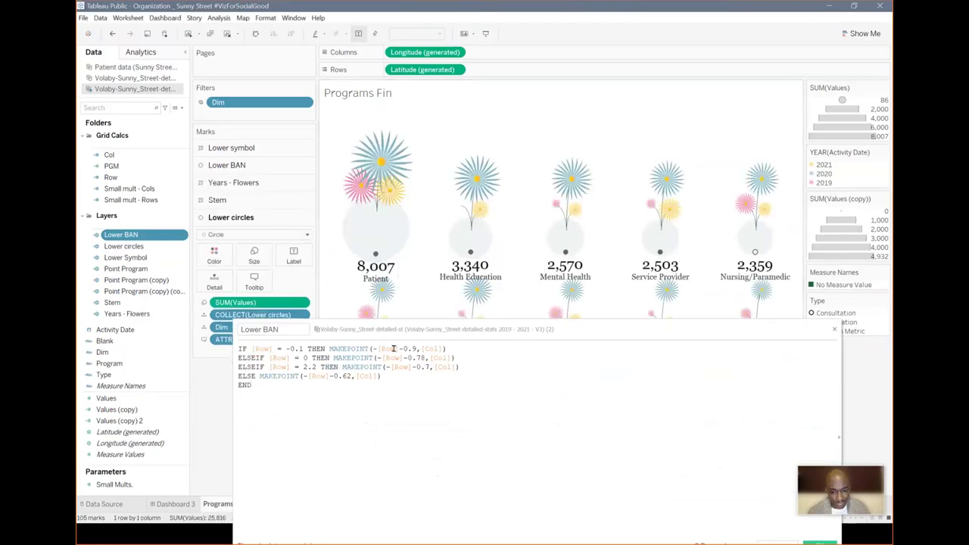
pyautogui.moveTo(387, 250)
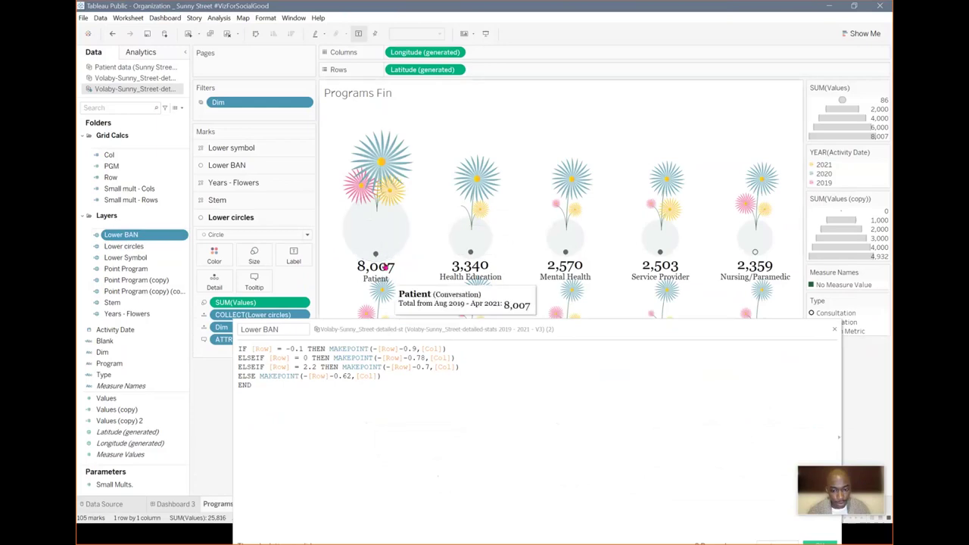
pyautogui.moveTo(458, 314)
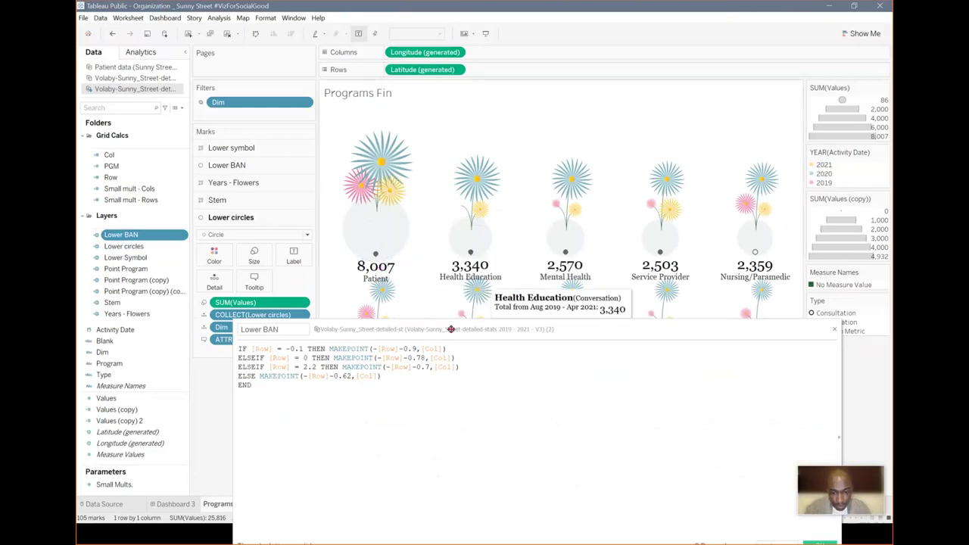
pyautogui.moveTo(440, 327); pyautogui.dragTo(444, 507)
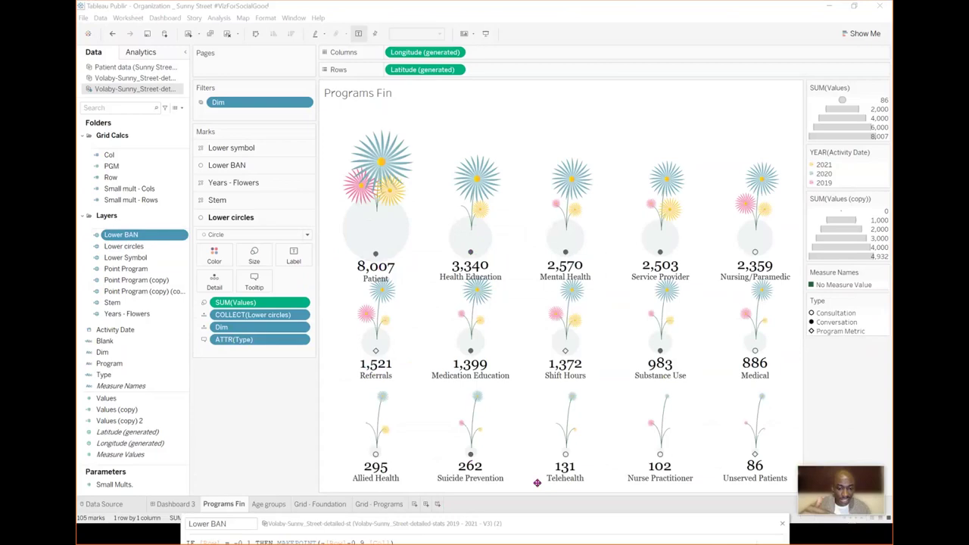
pyautogui.moveTo(533, 523); pyautogui.dragTo(516, 164)
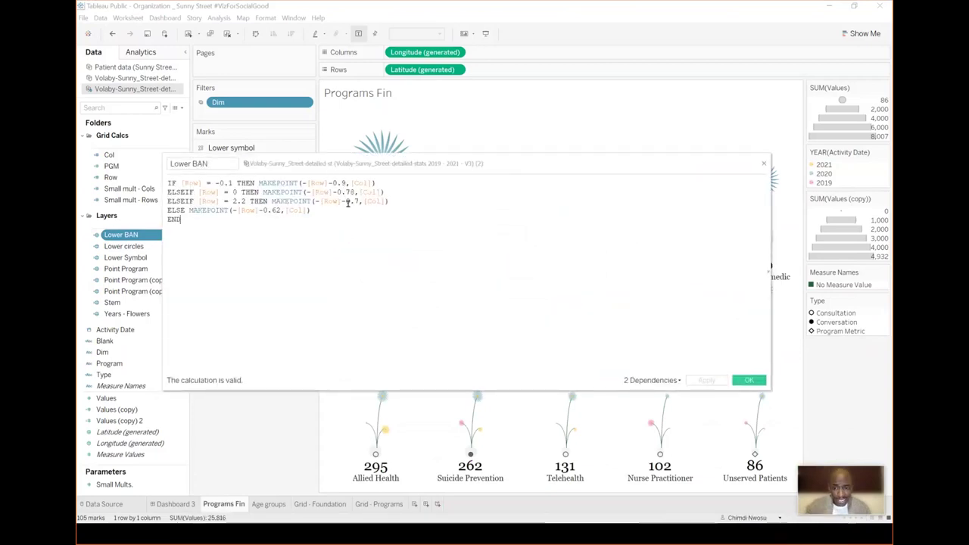
pyautogui.moveTo(370, 163); pyautogui.dragTo(366, 159)
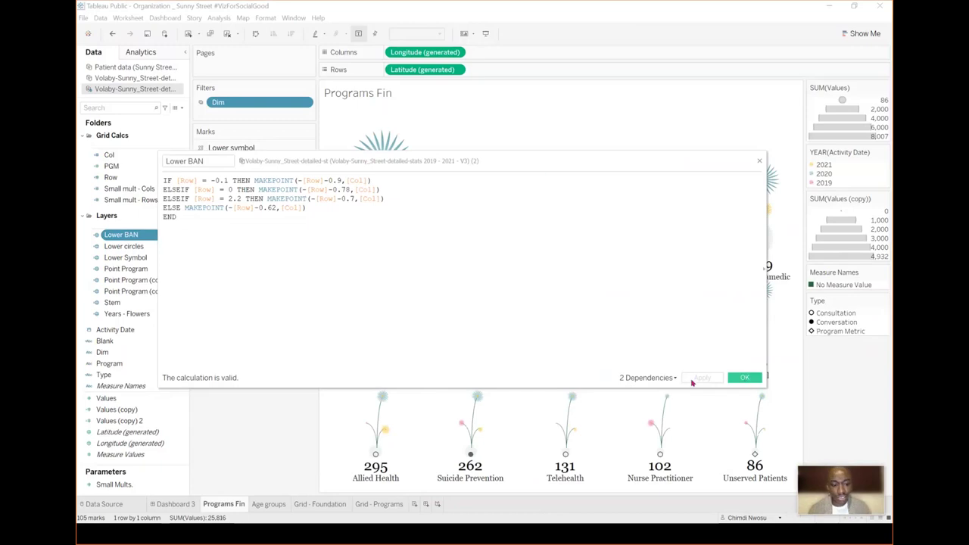
pyautogui.press('Return')
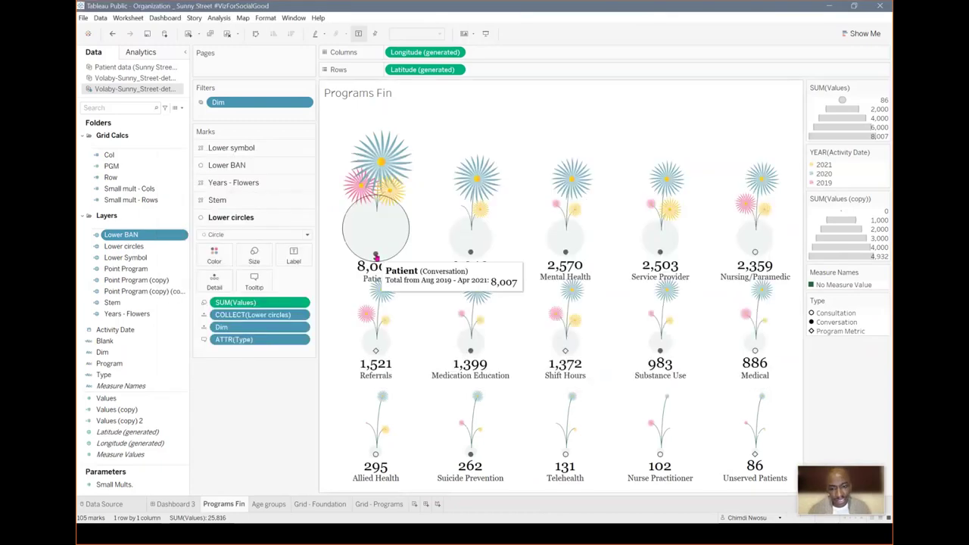
# Highlight the small Patient dot to identify its marks layer, clear the selection and open the Type calculated field for editing
pyautogui.click(376, 256)
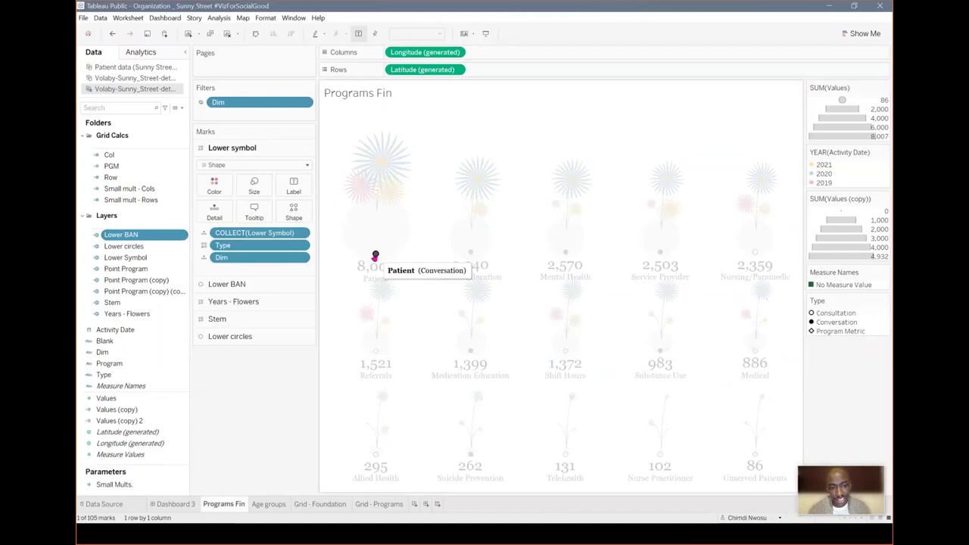
pyautogui.click(376, 256)
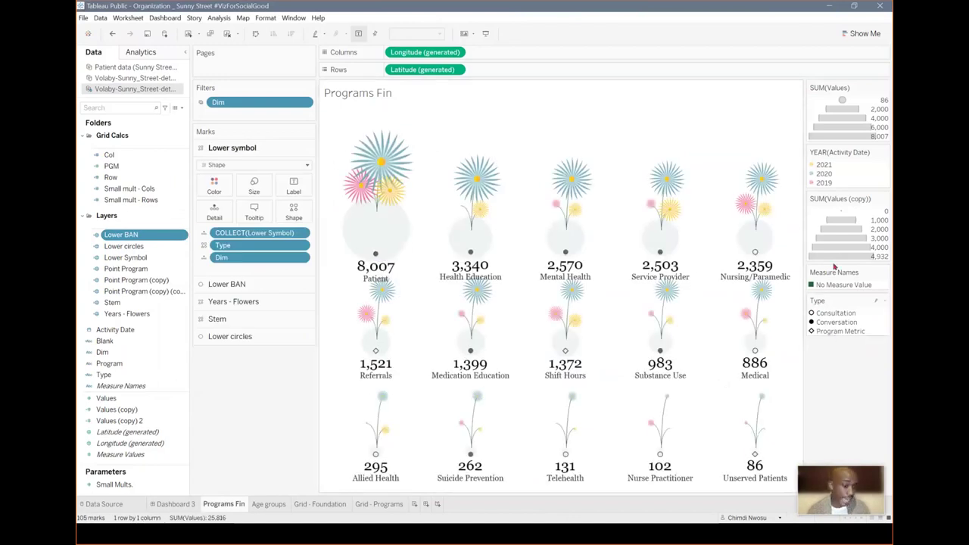
pyautogui.click(116, 374)
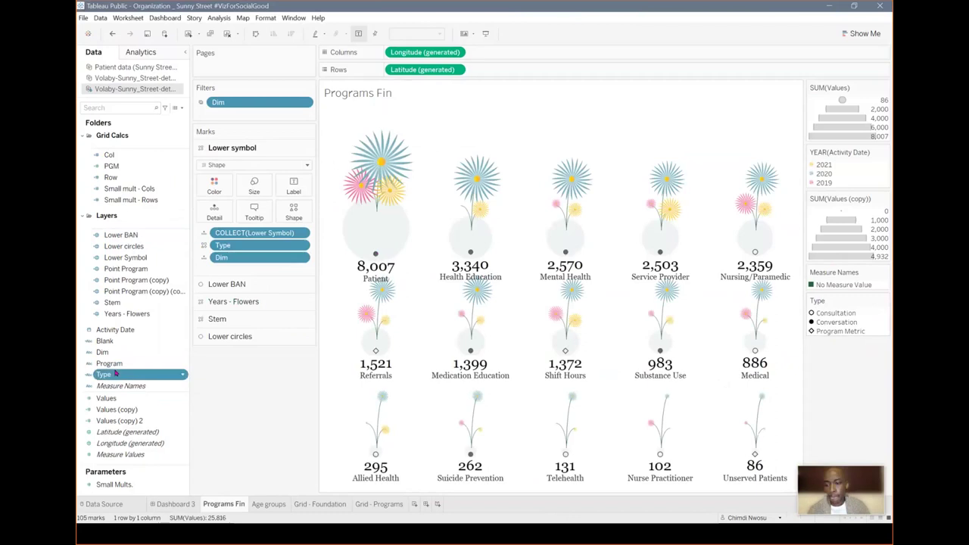
pyautogui.rightClick(116, 374)
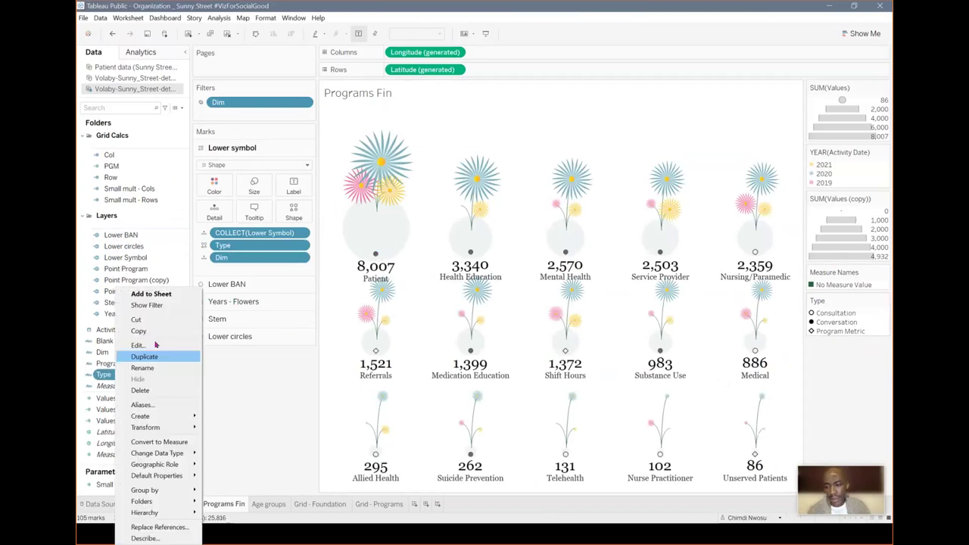
pyautogui.click(139, 345)
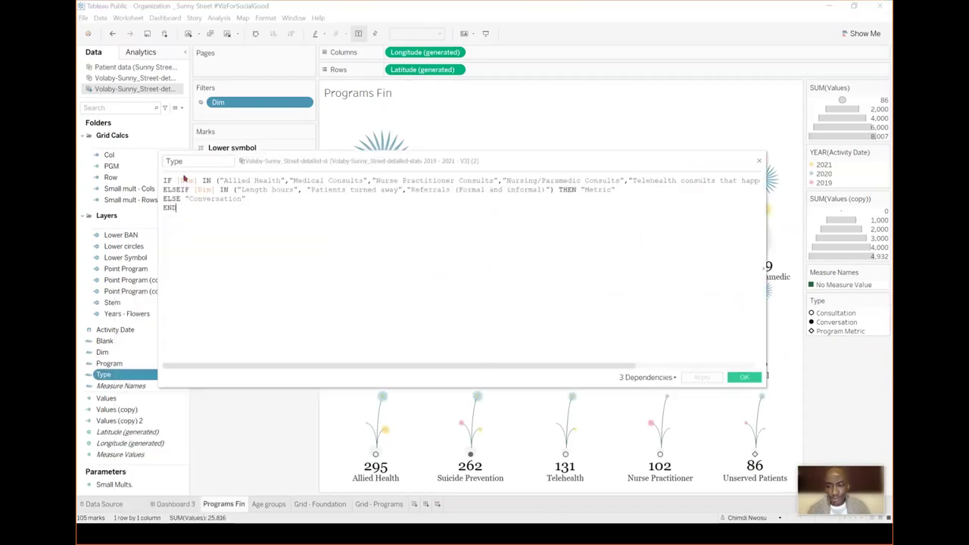
# Examine the Dim categories listed in the IN conditions of the Type calculation, then close its editor
pyautogui.moveTo(219, 180); pyautogui.dragTo(730, 181)
pyautogui.click(595, 357)
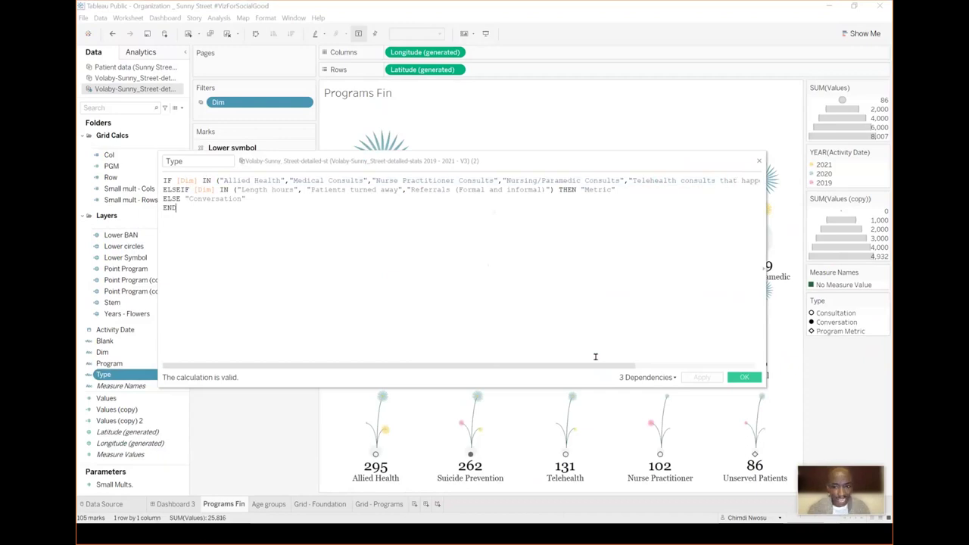
pyautogui.moveTo(599, 366); pyautogui.dragTo(715, 353)
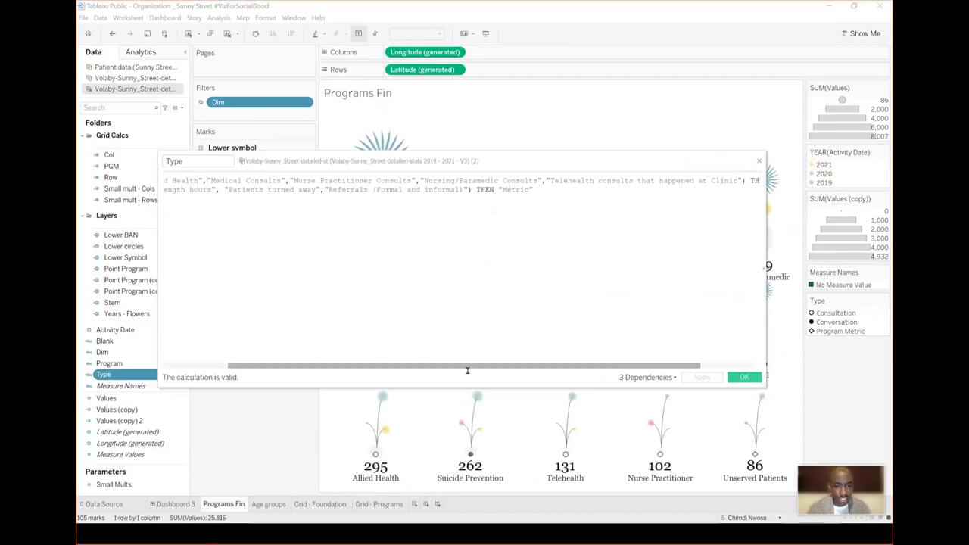
pyautogui.moveTo(435, 370); pyautogui.dragTo(316, 361)
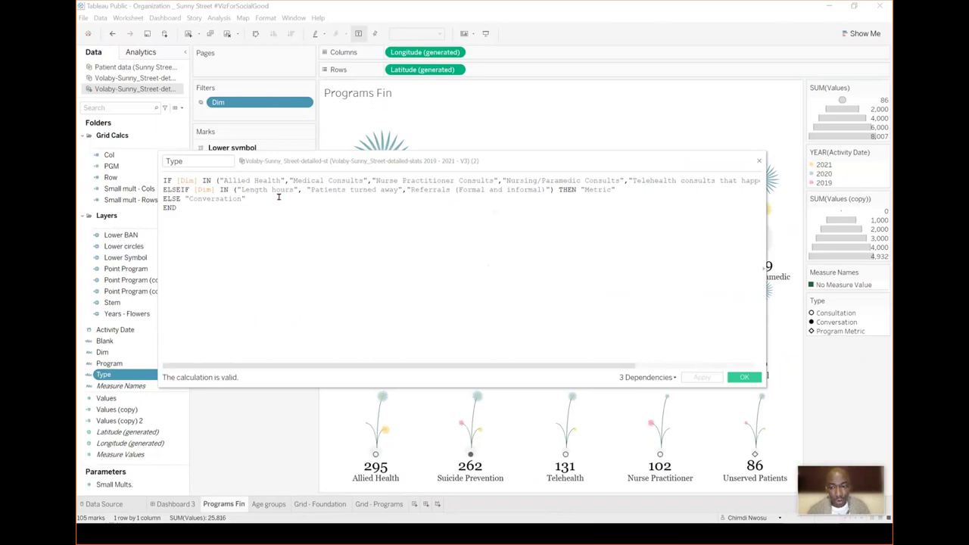
pyautogui.doubleClick(209, 182)
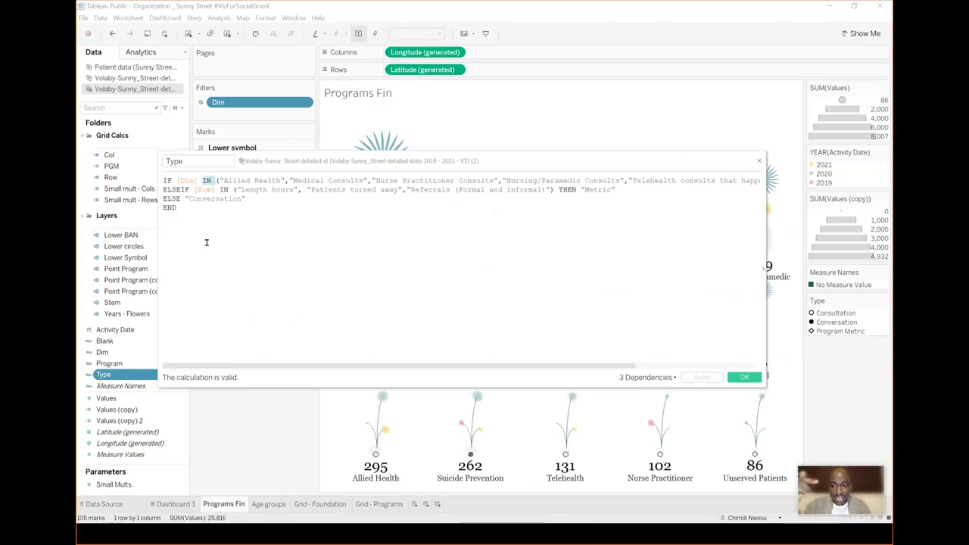
pyautogui.click(744, 377)
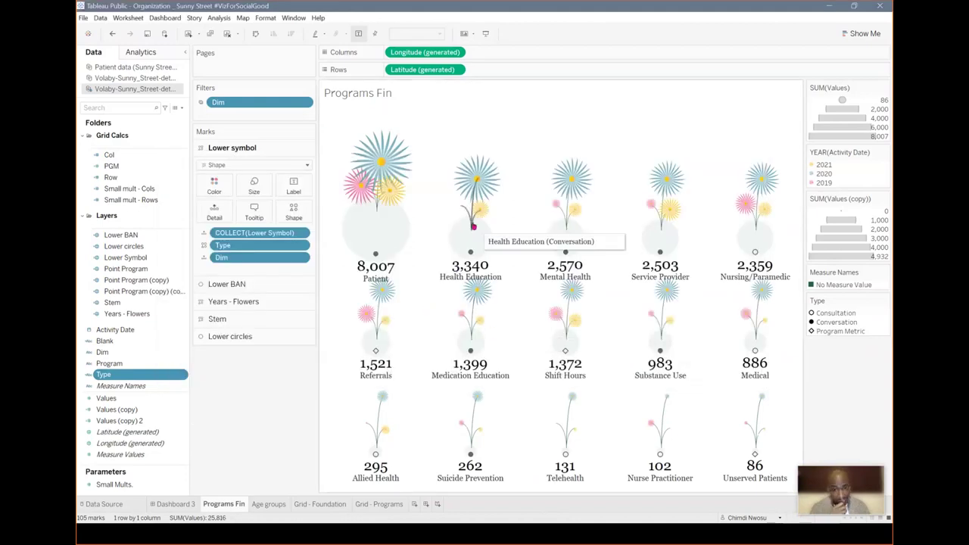
# Highlight the Health Education stem to identify its marks layer and open the Stem calculation for editing below the first row of flowers
pyautogui.click(473, 226)
pyautogui.click(112, 165)
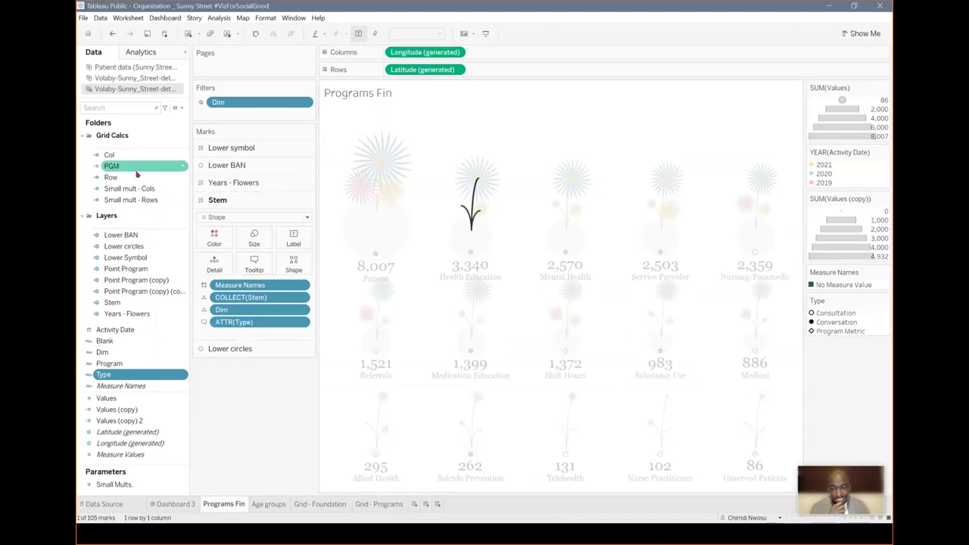
pyautogui.rightClick(127, 303)
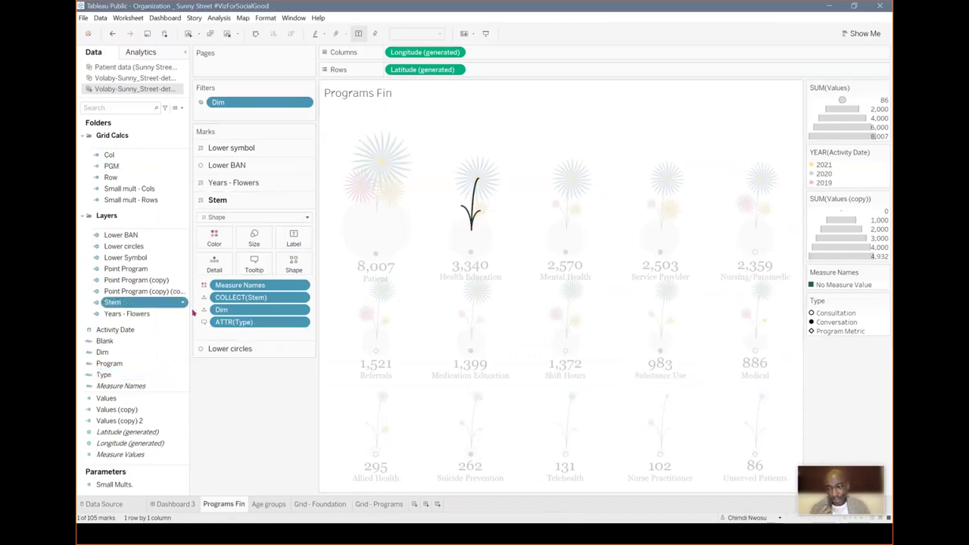
pyautogui.click(151, 360)
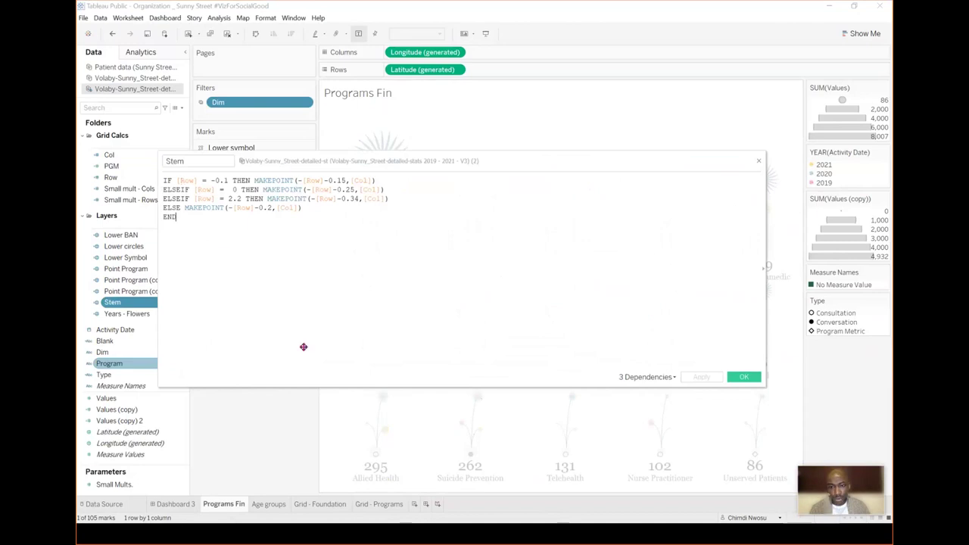
pyautogui.moveTo(304, 347); pyautogui.dragTo(337, 509)
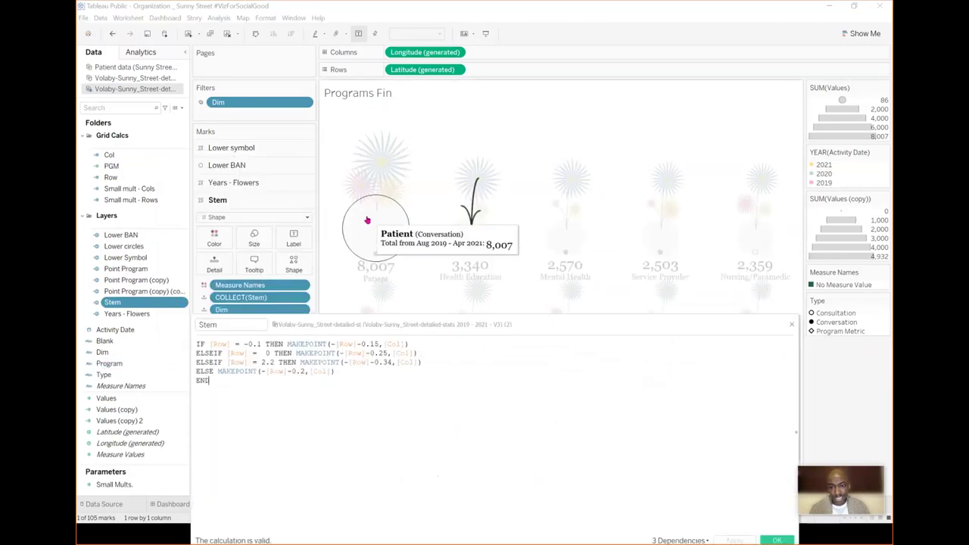
# Examine the Stem MAKEPOINT offsets against the Patient circle and the Health Education and Mental Health stems, then close the editor
pyautogui.click(367, 220)
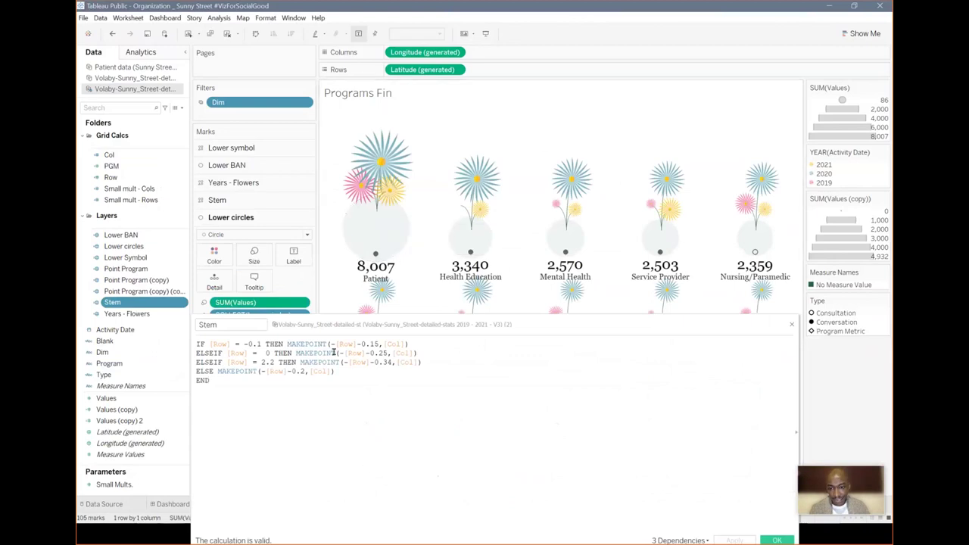
pyautogui.moveTo(468, 227)
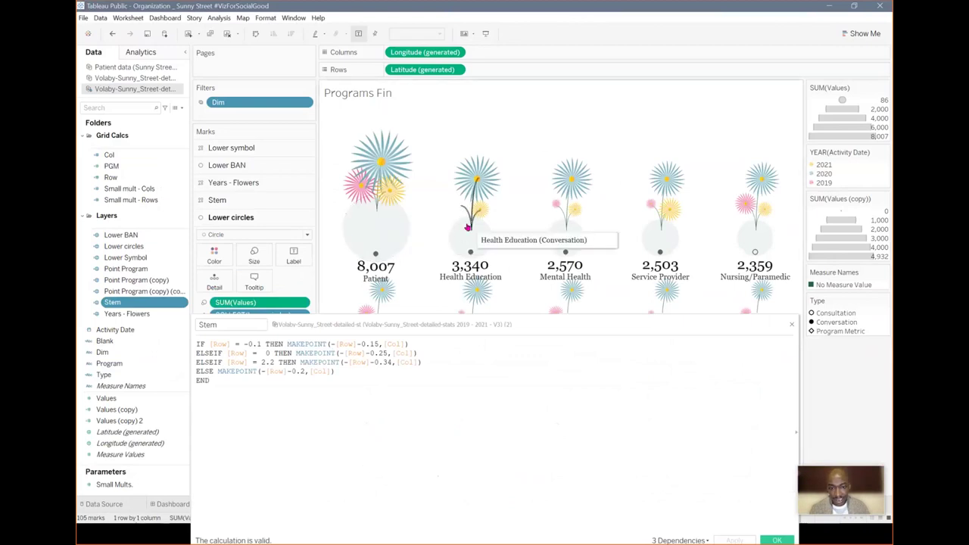
pyautogui.click(469, 226)
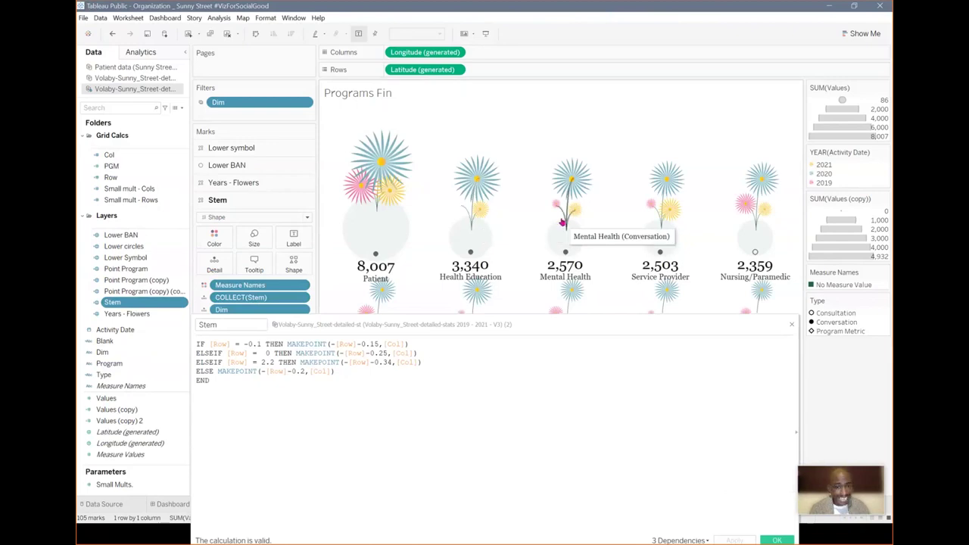
pyautogui.click(563, 220)
pyautogui.click(563, 222)
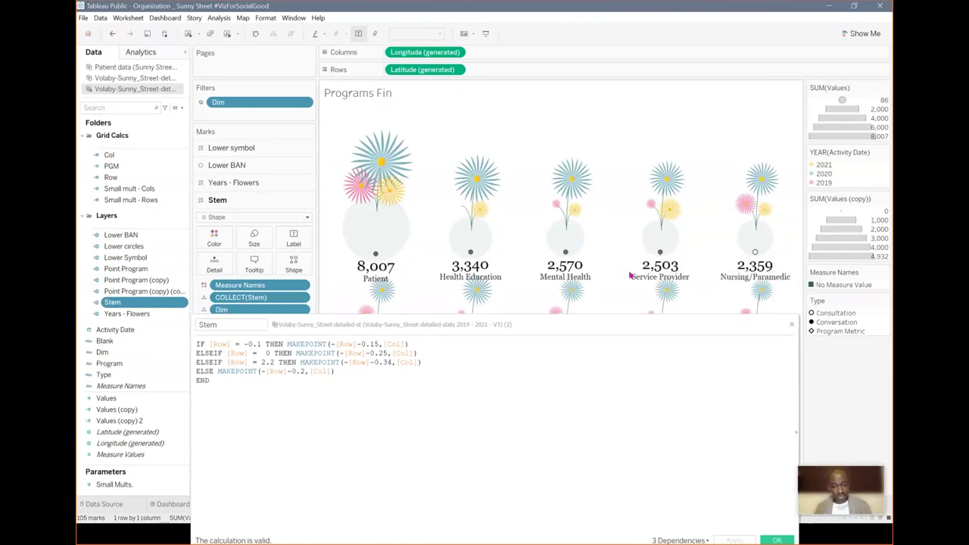
pyautogui.click(792, 324)
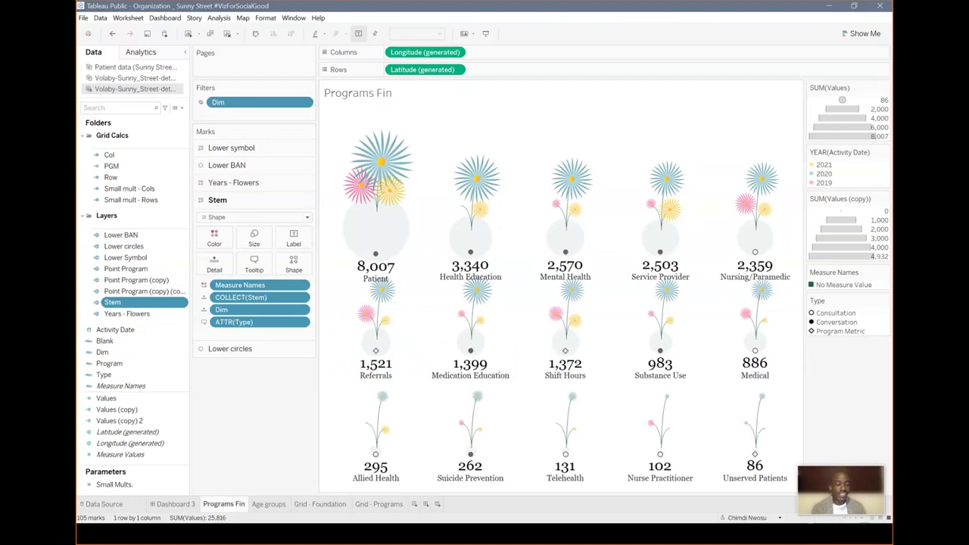
# Inspect the flowers and stems, highlight Patient's large blue flower to identify its layer, and open the Years - Flowers calculation for editing
pyautogui.moveTo(370, 193)
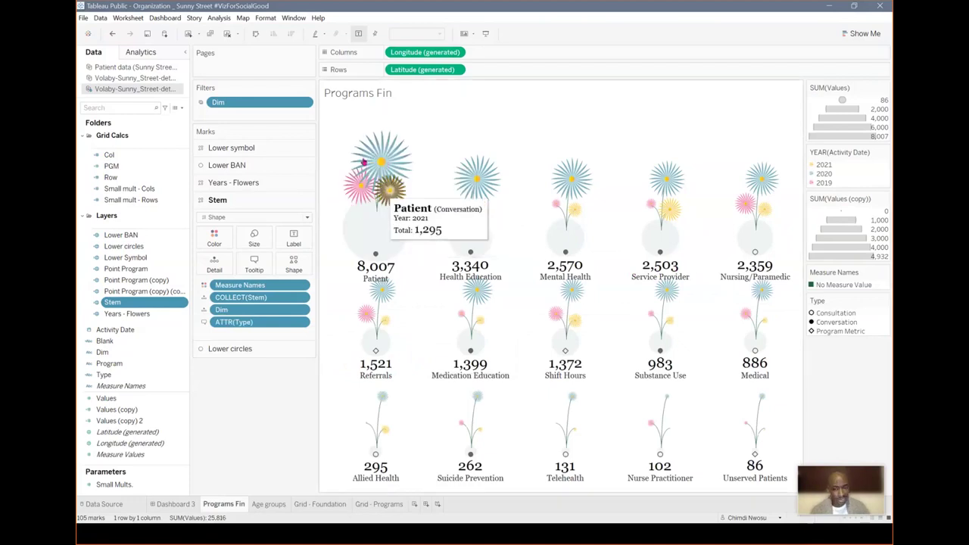
pyautogui.moveTo(470, 234)
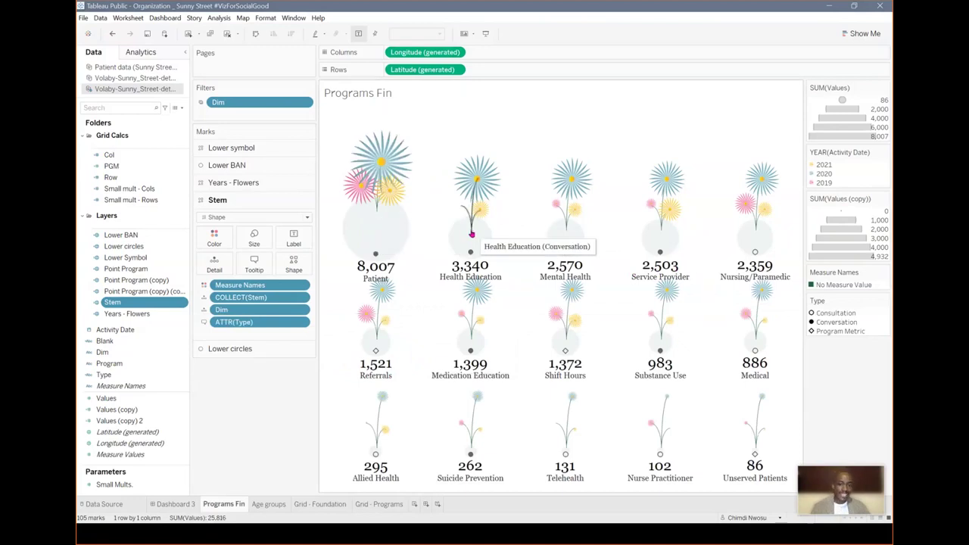
pyautogui.moveTo(455, 219)
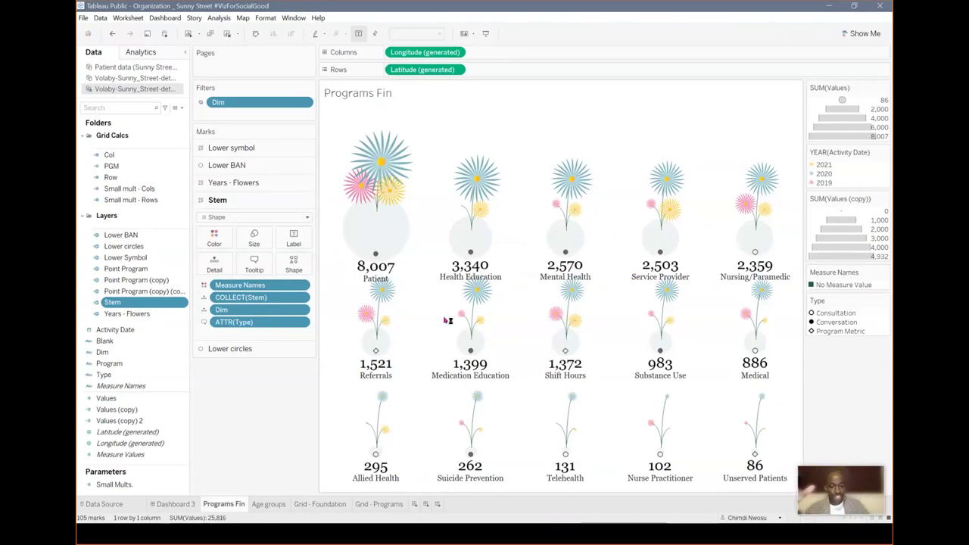
pyautogui.moveTo(569, 175)
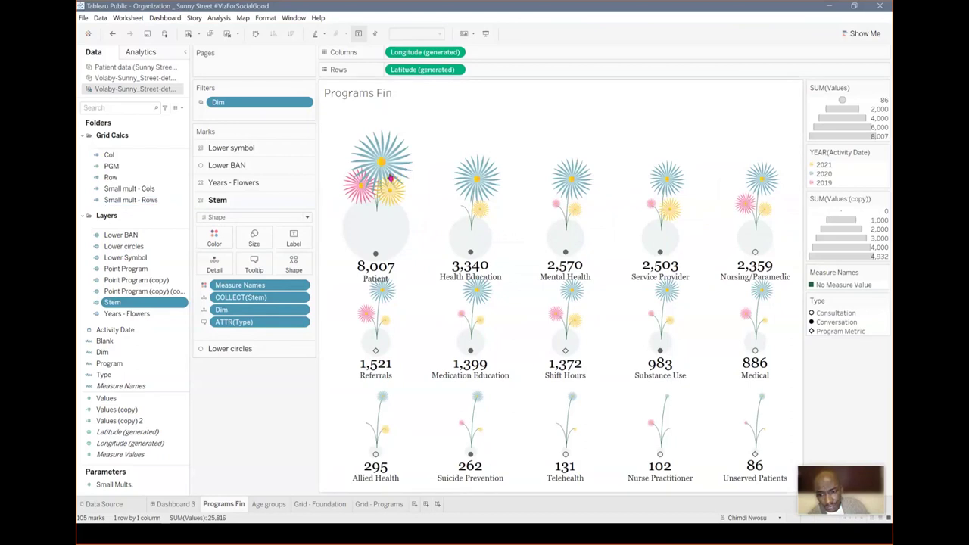
pyautogui.click(121, 314)
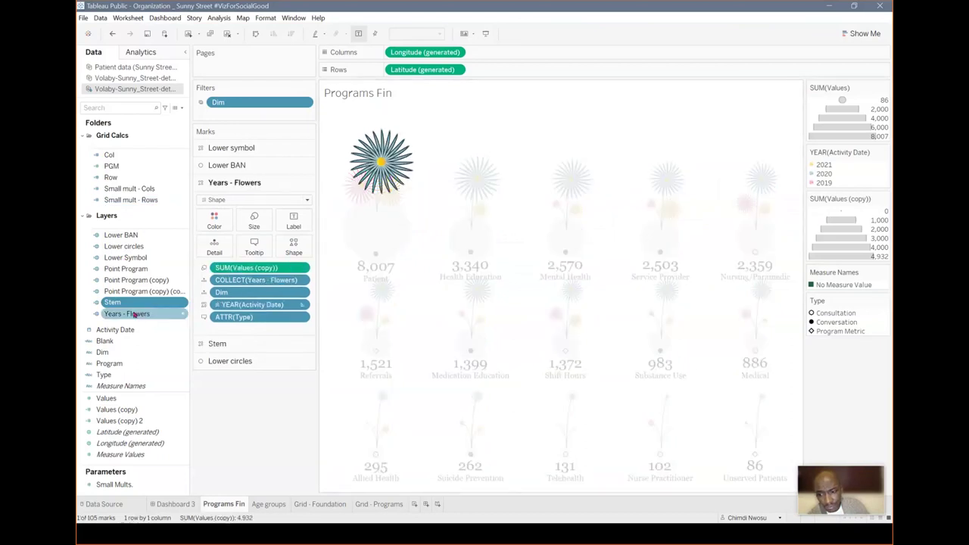
pyautogui.rightClick(136, 314)
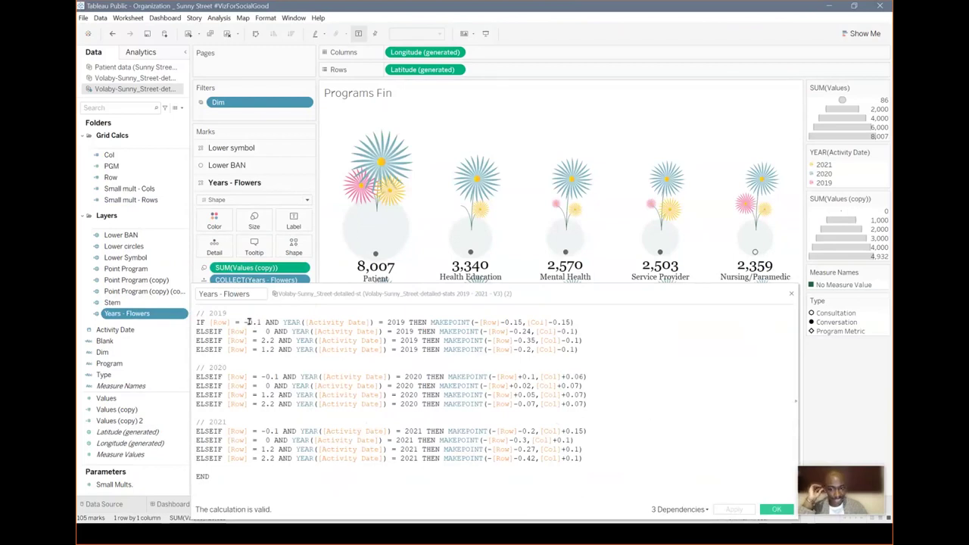
# Compare the Years - Flowers row and year conditions with the Patient circle and its surrounding flowers
pyautogui.click(367, 224)
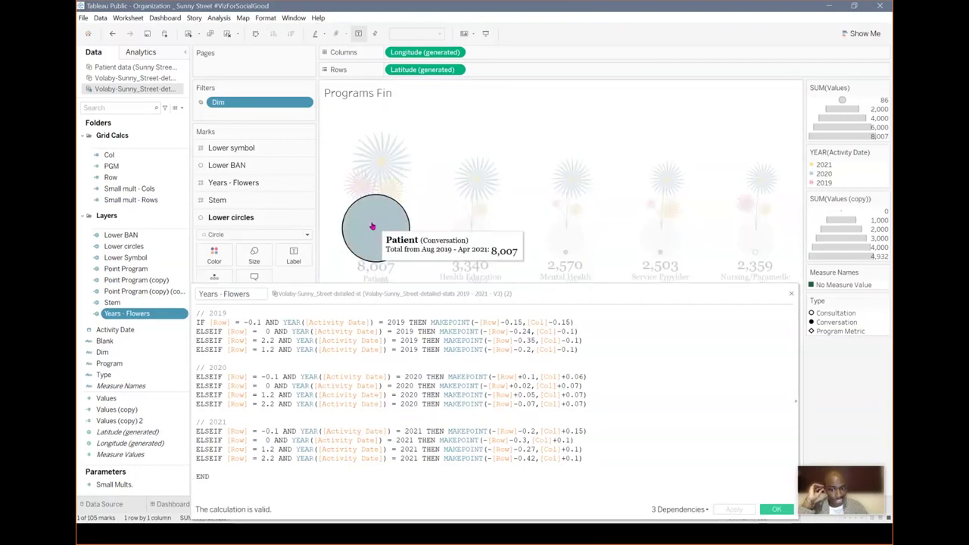
pyautogui.click(356, 212)
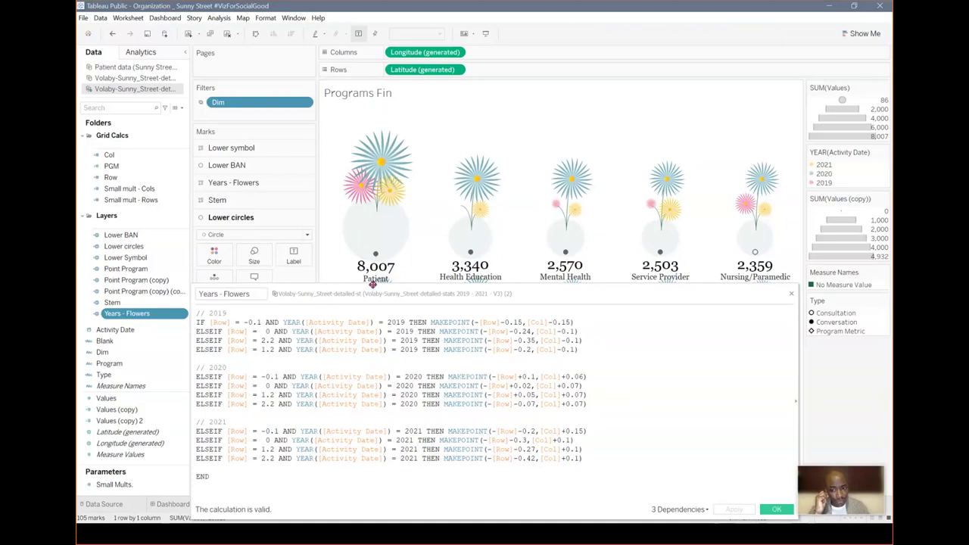
pyautogui.moveTo(371, 237)
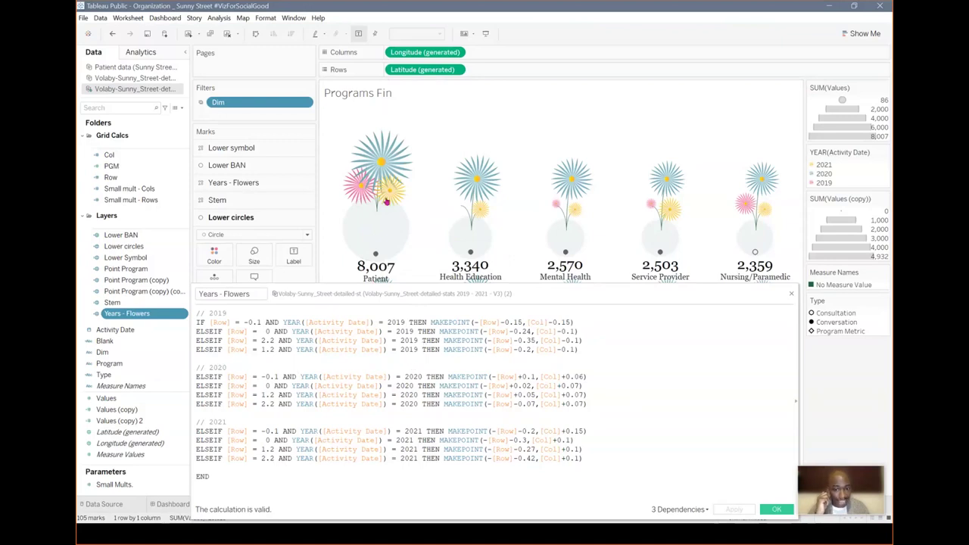
pyautogui.moveTo(377, 199)
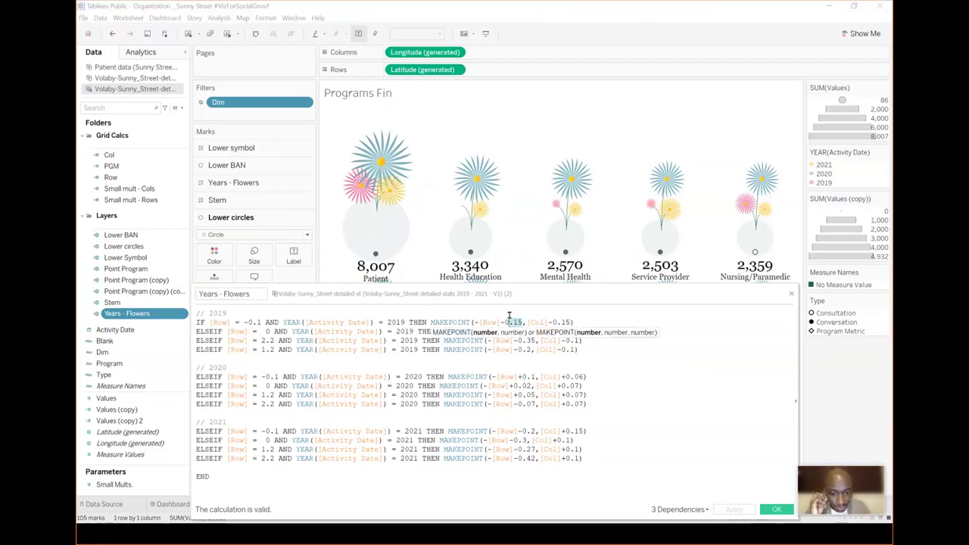
# Examine the first 2019 condition and its MAKEPOINT row offset alongside the 2020 and 2021 conditions, then close the editor
pyautogui.moveTo(522, 322); pyautogui.dragTo(228, 313)
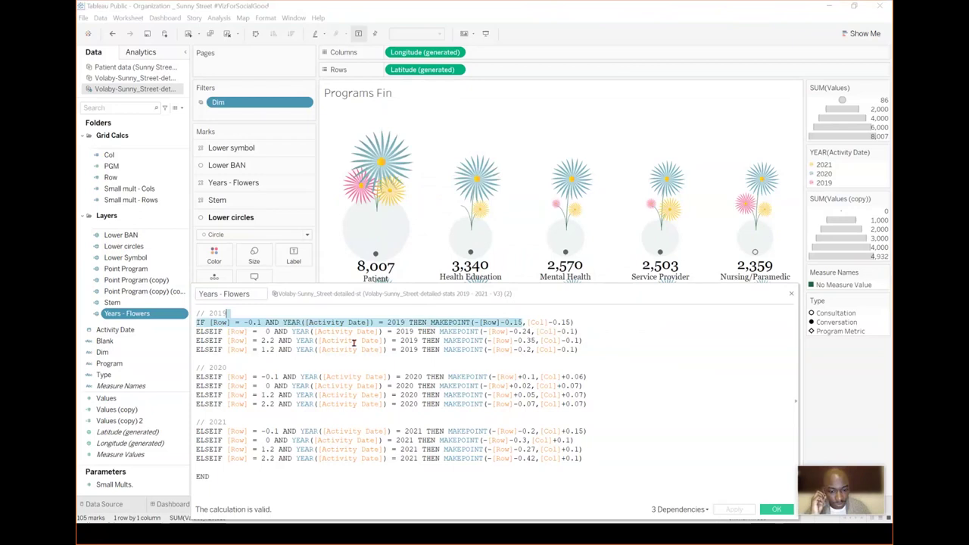
pyautogui.tripleClick(353, 385)
pyautogui.moveTo(227, 313); pyautogui.dragTo(517, 322)
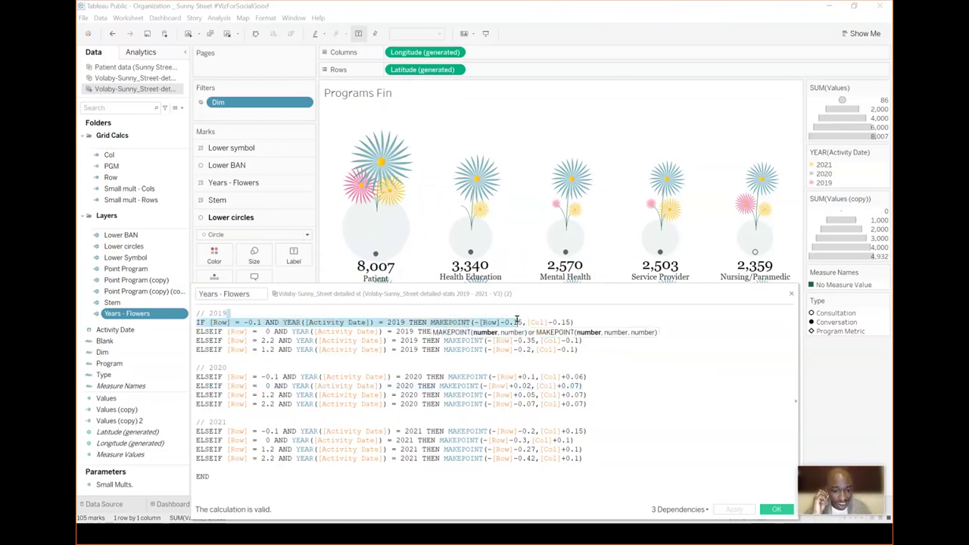
pyautogui.click(669, 396)
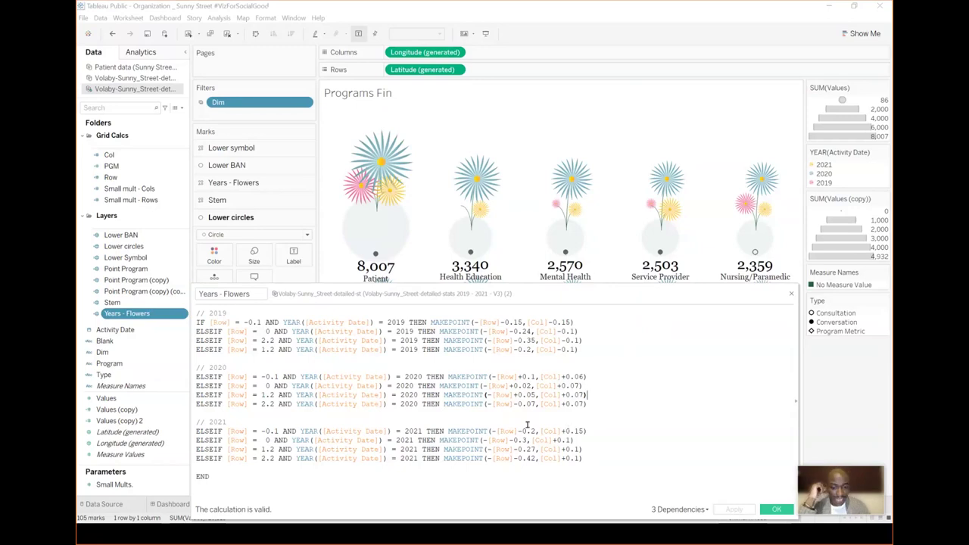
pyautogui.click(776, 510)
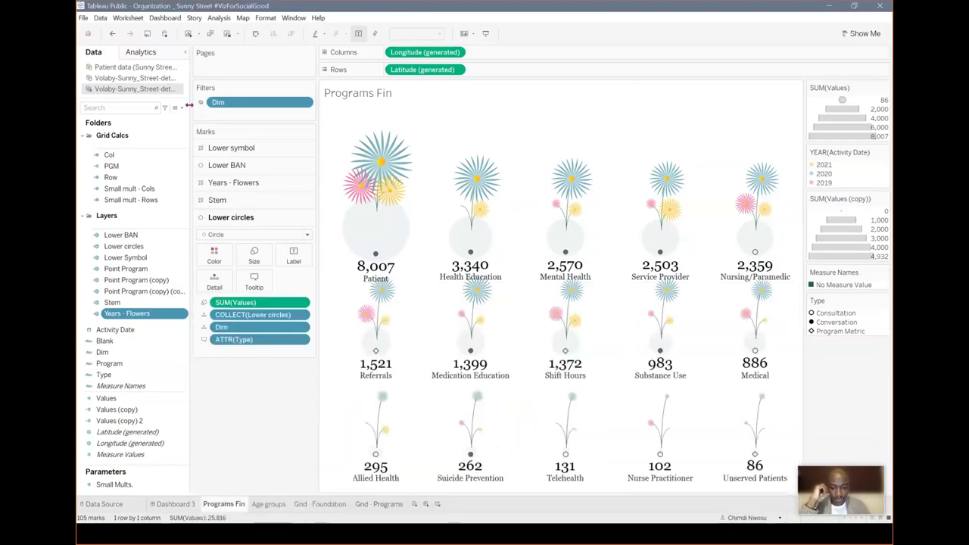
# Create a new worksheet with a calculated field MAKEPOINT(0,0) and plot that field as a point on the map
pyautogui.hotkey('ctrl', 'm')
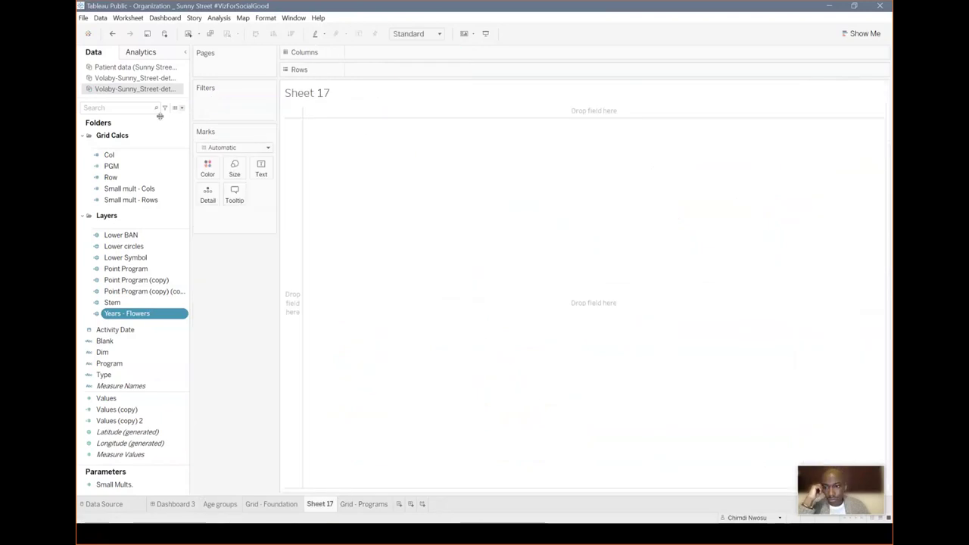
pyautogui.write('mak')
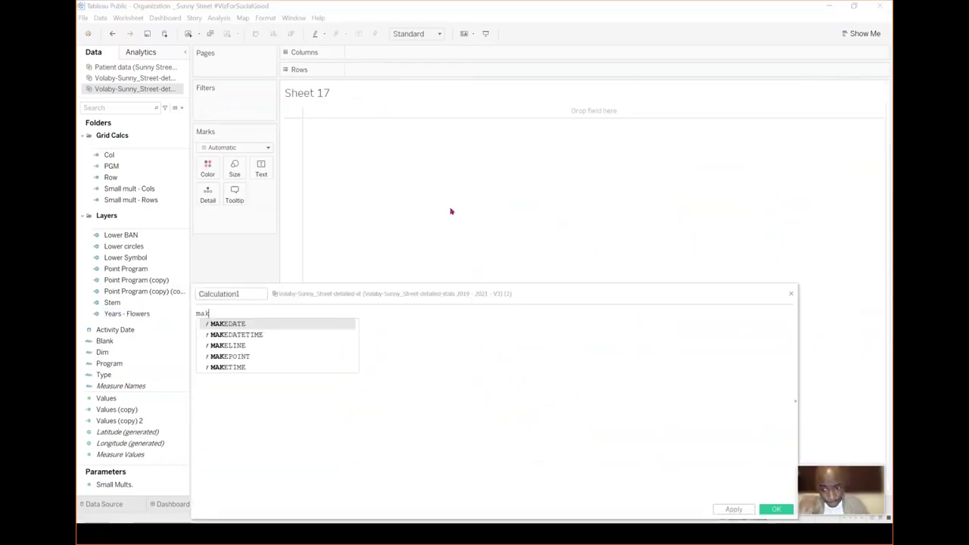
pyautogui.click(289, 356)
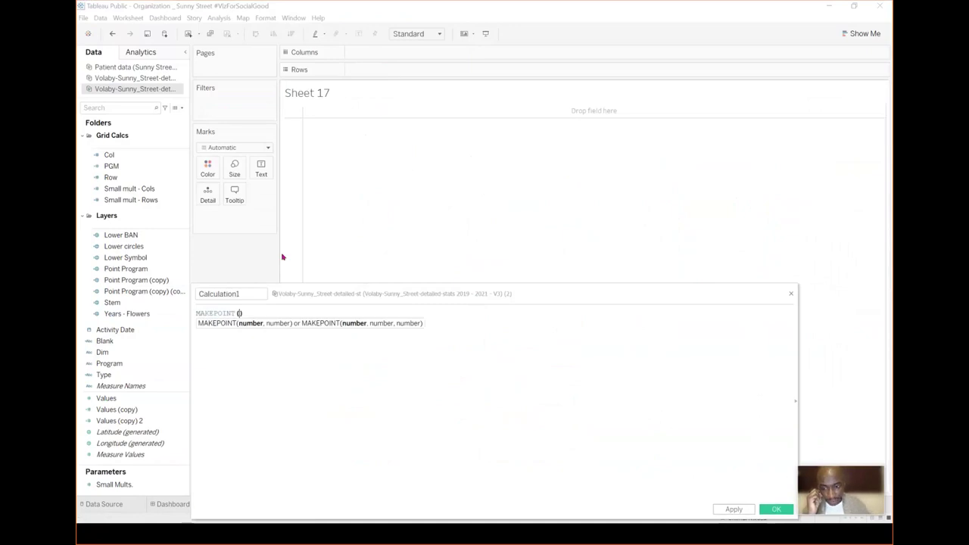
pyautogui.write('0,0')
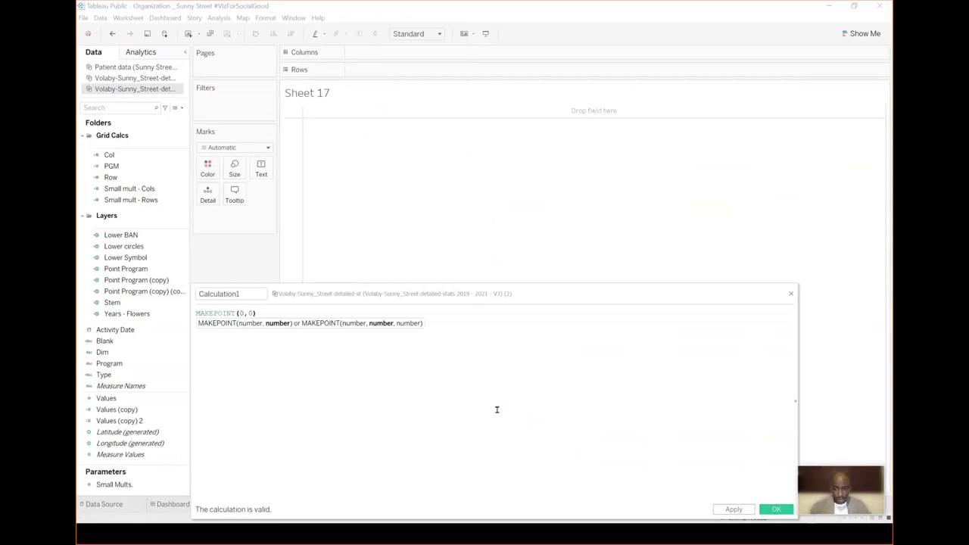
pyautogui.click(772, 508)
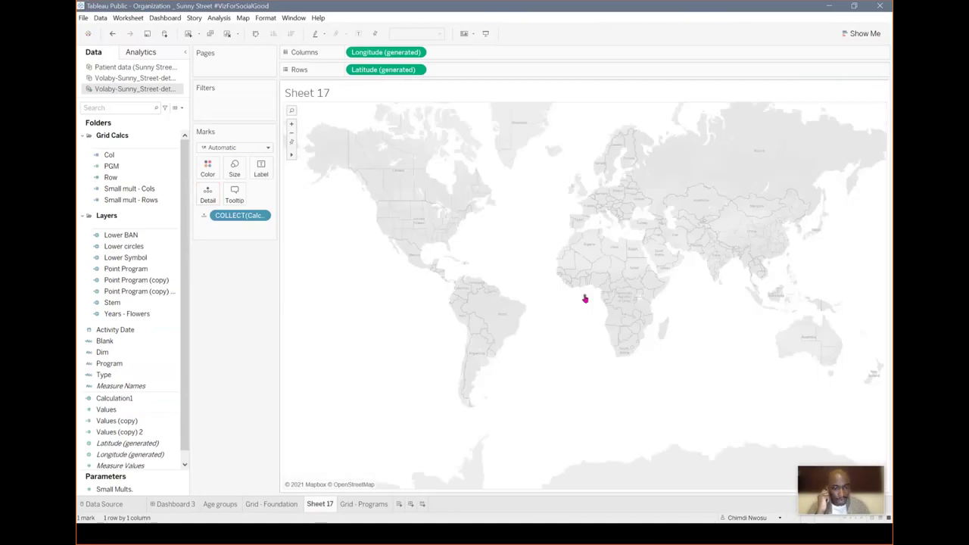
# Hide the Base, Land Cover, State/Province Borders, Country/Region Borders and Country/Region Names layers of the background map
pyautogui.click(242, 17)
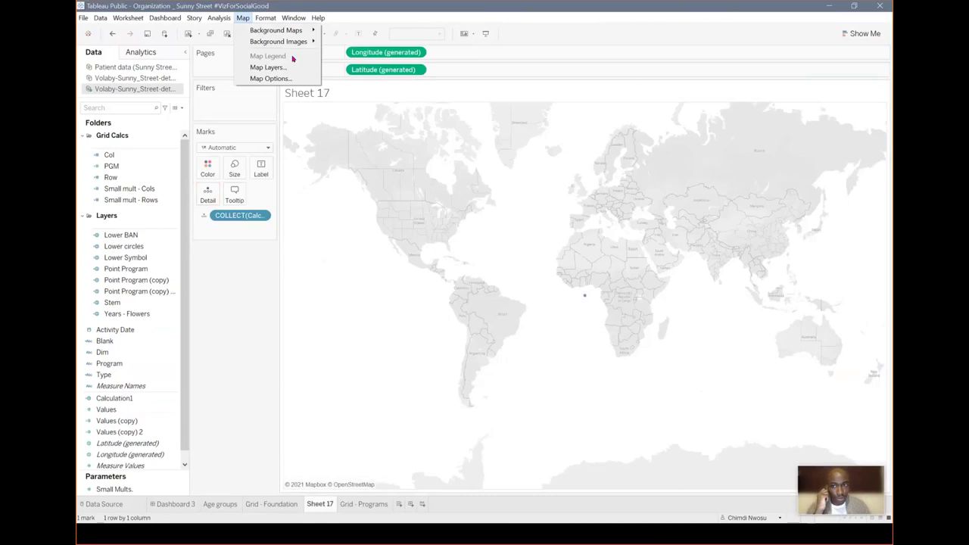
pyautogui.click(261, 67)
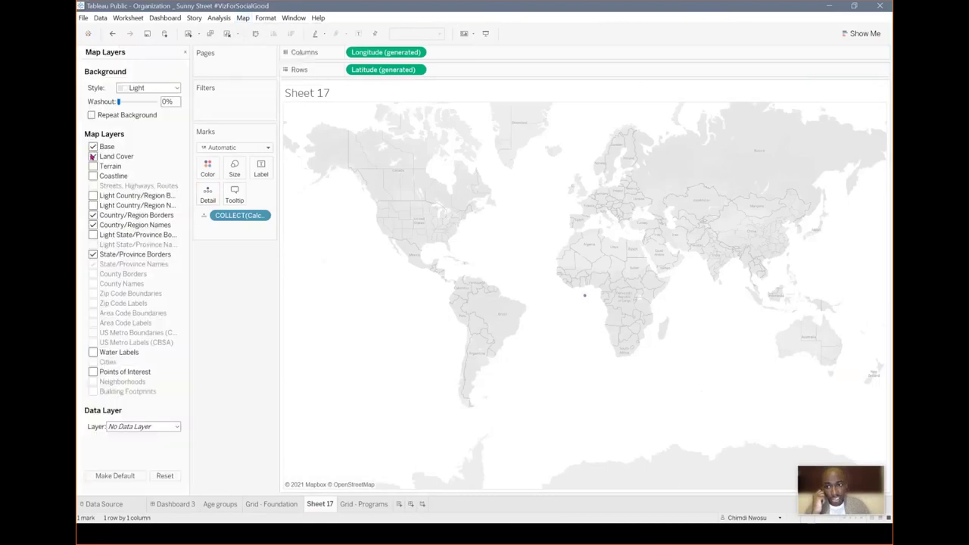
pyautogui.click(94, 158)
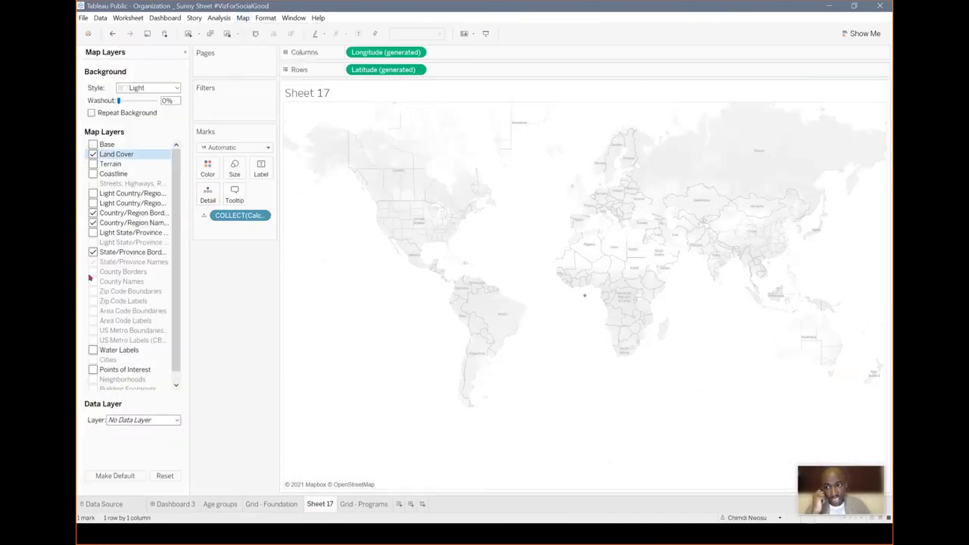
pyautogui.click(93, 253)
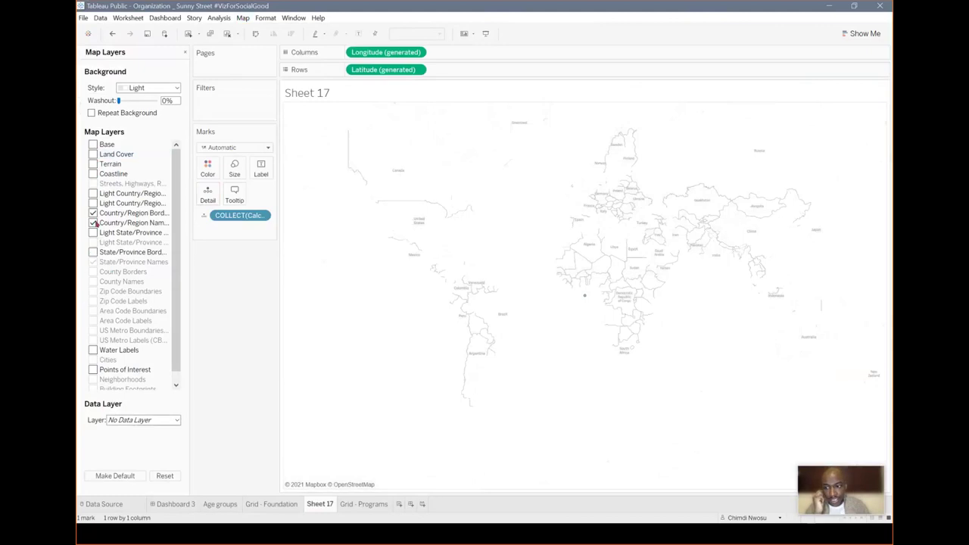
pyautogui.click(92, 213)
pyautogui.click(92, 222)
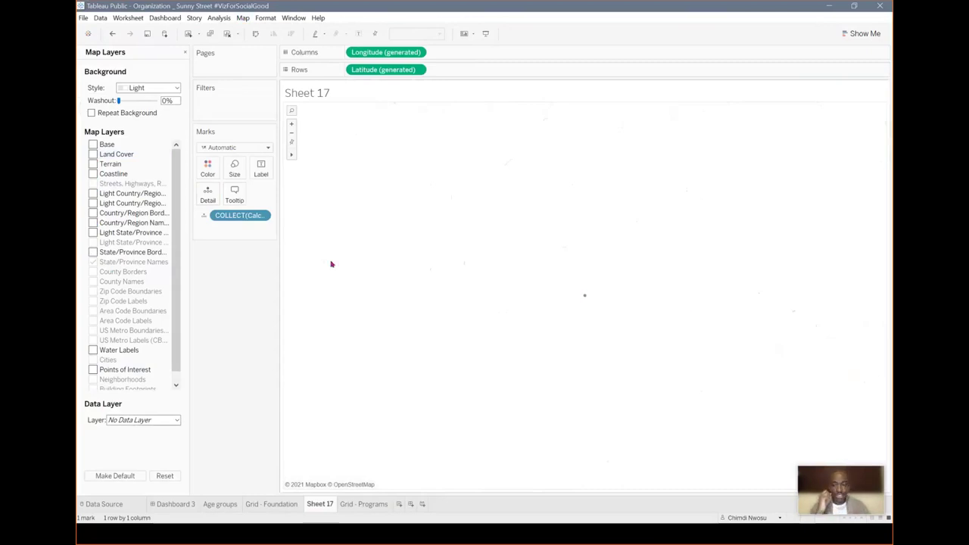
pyautogui.click(185, 53)
# Edit the Calculation1 field to MAKEPOINT(1,0), apply it, and place the editor below the plotted point
pyautogui.click(134, 318)
pyautogui.rightClick(145, 389)
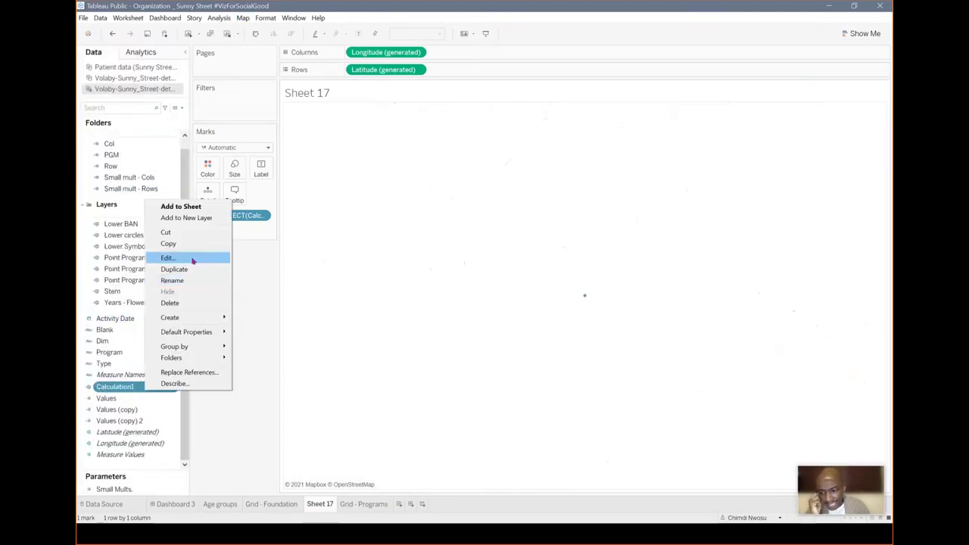
pyautogui.click(167, 257)
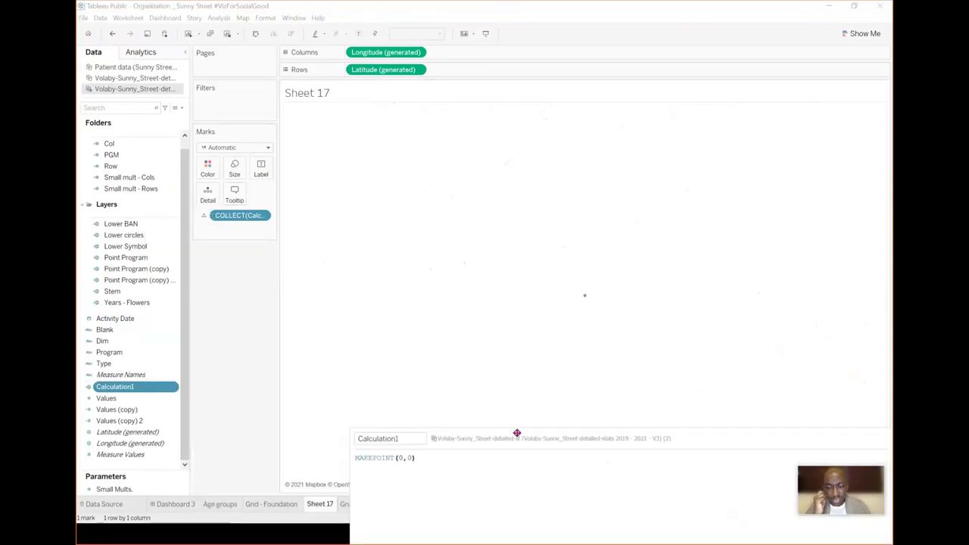
pyautogui.click(398, 399)
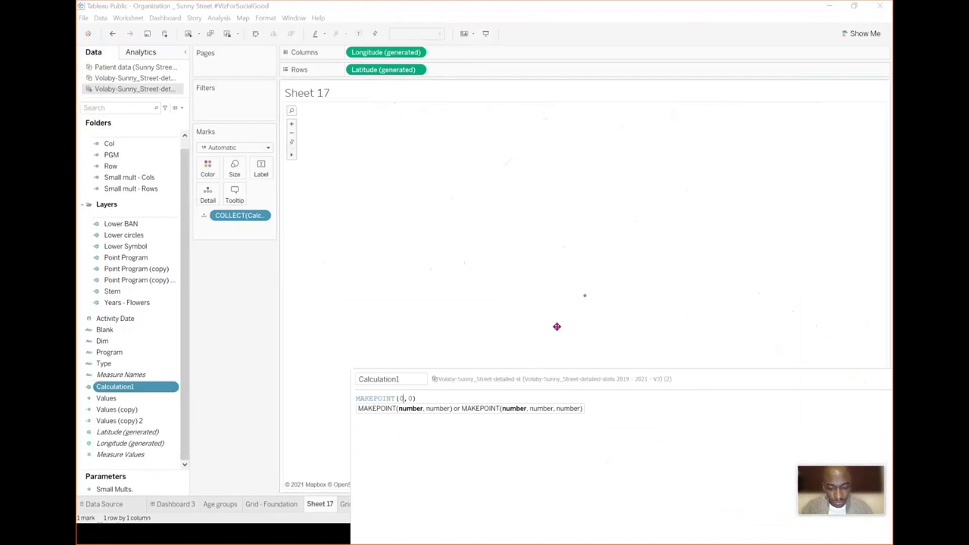
pyautogui.press('Delete')
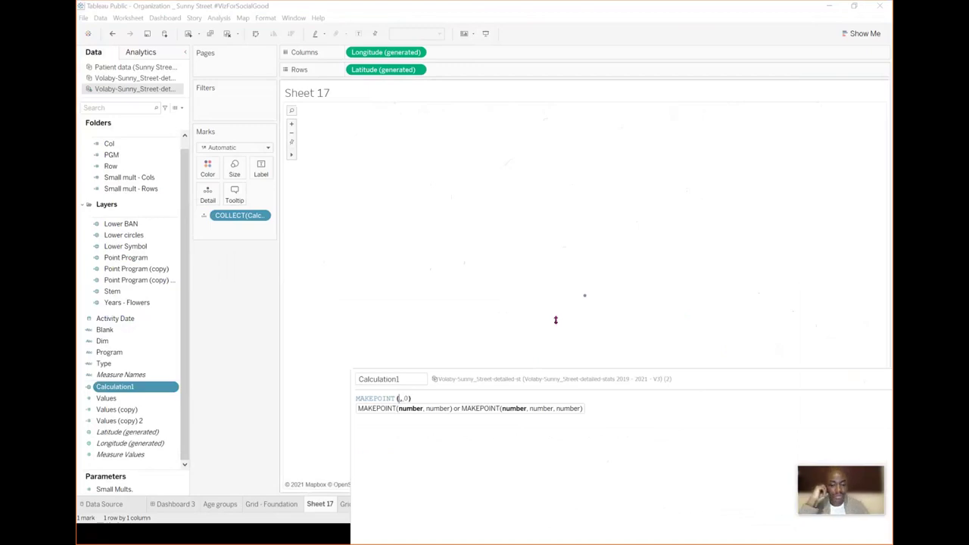
pyautogui.write('1')
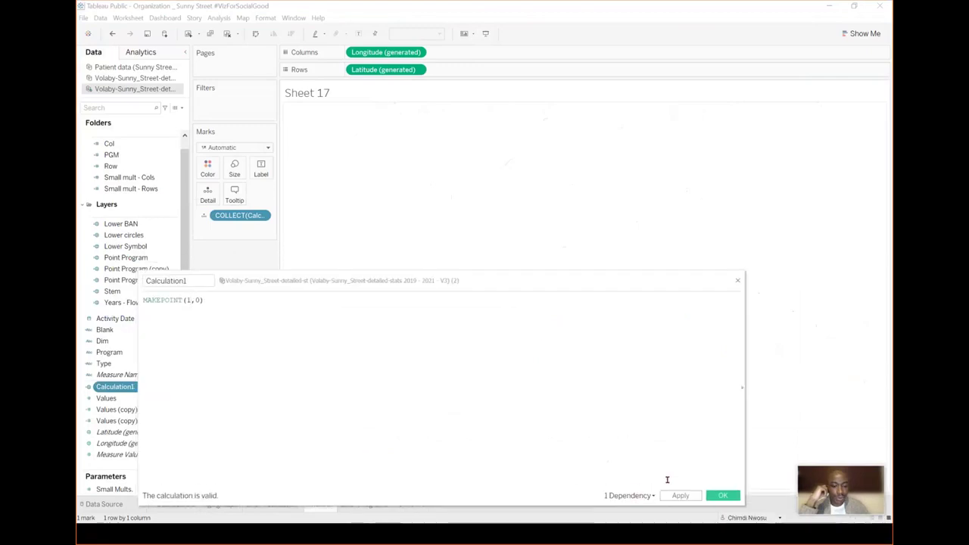
pyautogui.moveTo(532, 278); pyautogui.dragTo(454, 316)
pyautogui.click(626, 534)
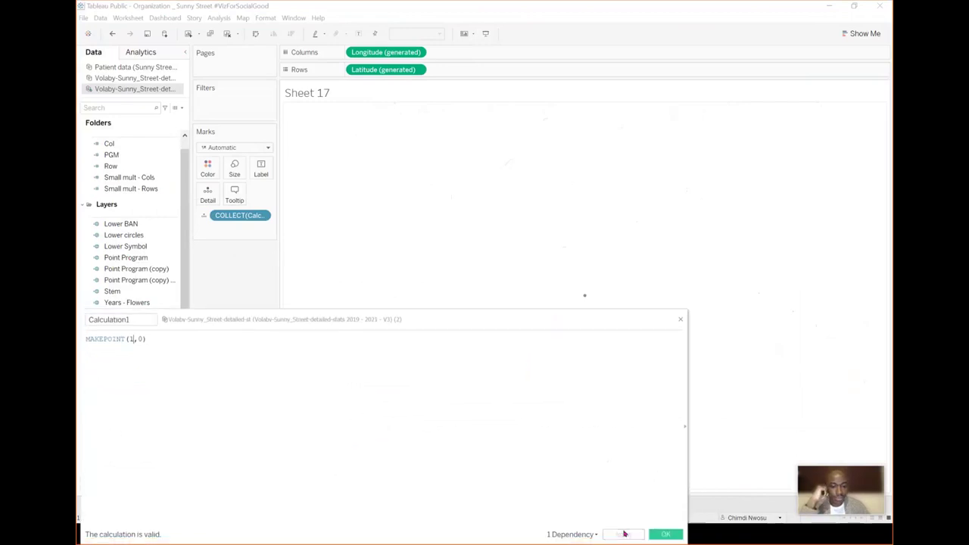
pyautogui.moveTo(579, 316); pyautogui.dragTo(673, 316)
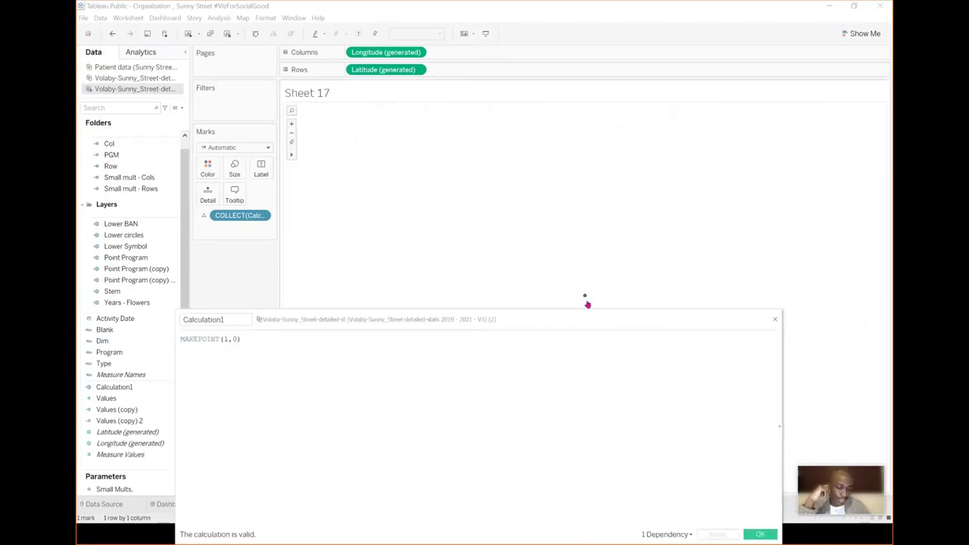
# Set the first argument of the calculation back to 0, giving MAKEPOINT(0,0), and close the editor
pyautogui.click(221, 337)
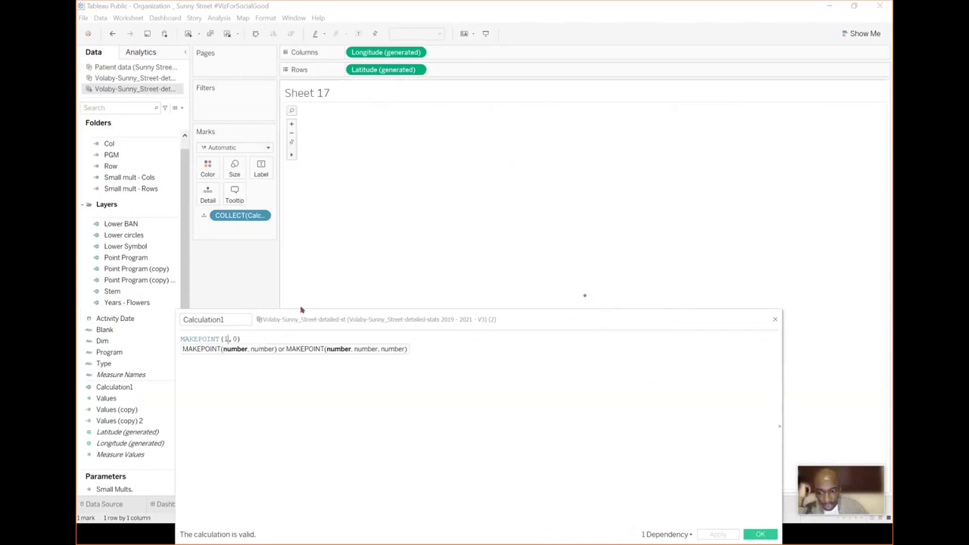
pyautogui.press('BackSpace')
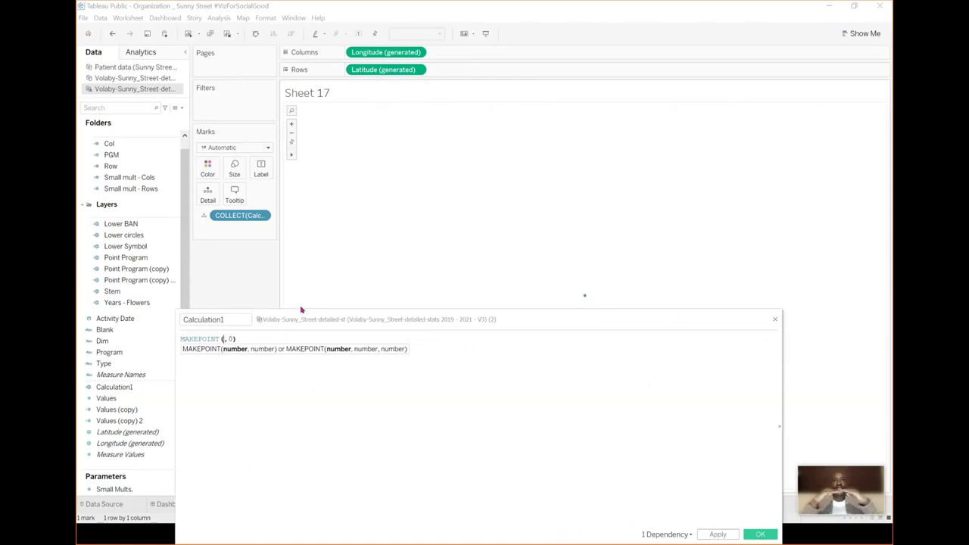
pyautogui.write('0')
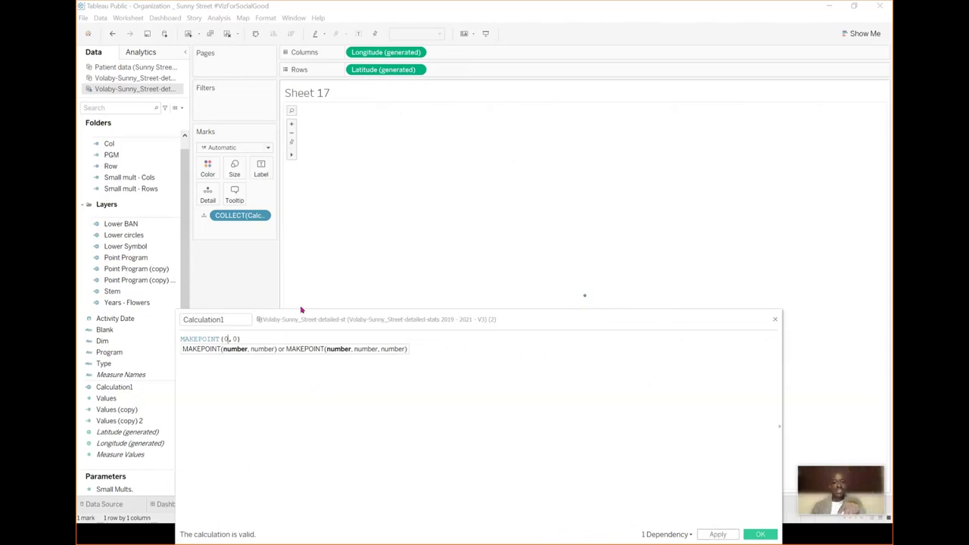
pyautogui.click(234, 337)
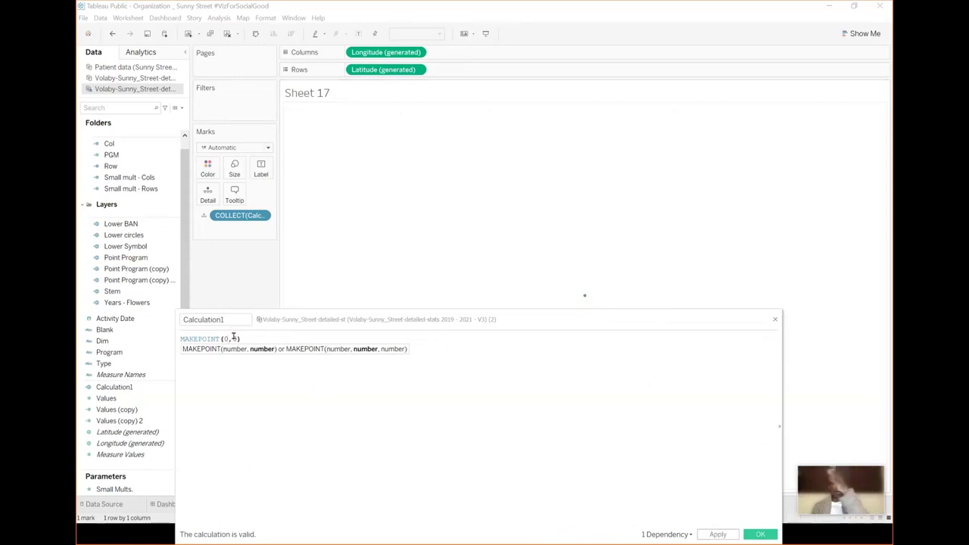
pyautogui.click(587, 303)
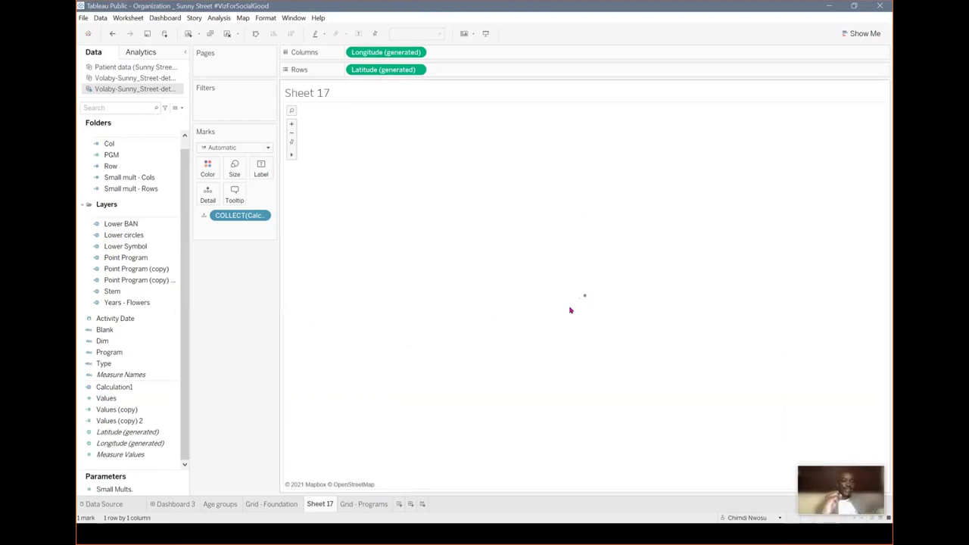
# Open the Programs Fin sheet from Dashboard 3 and inspect the Patient 2020 flower in the Years - Flowers layer
pyautogui.click(176, 504)
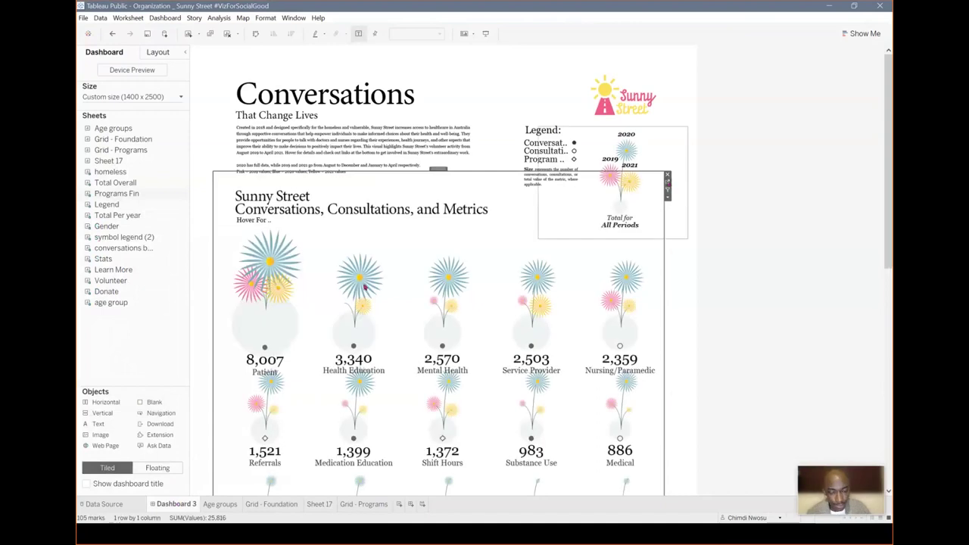
pyautogui.doubleClick(364, 287)
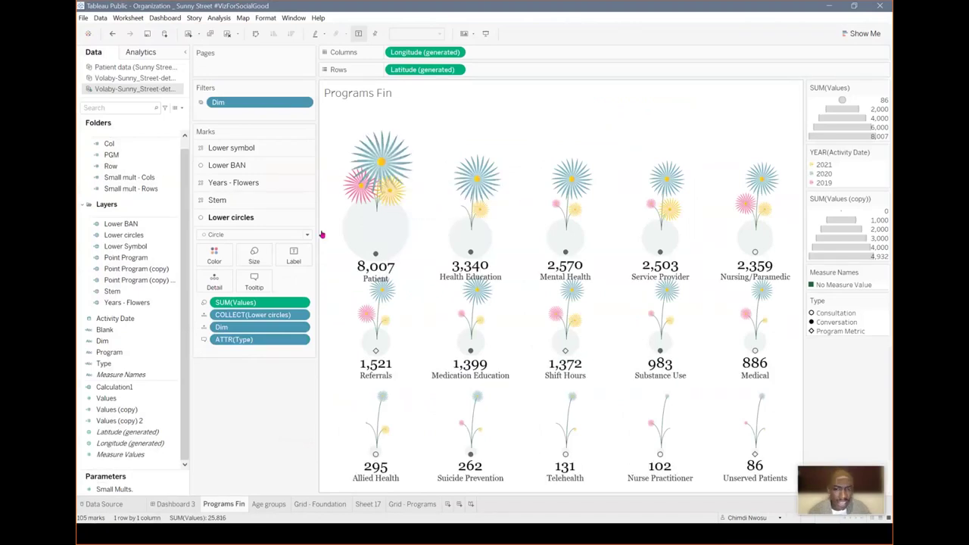
pyautogui.moveTo(390, 170)
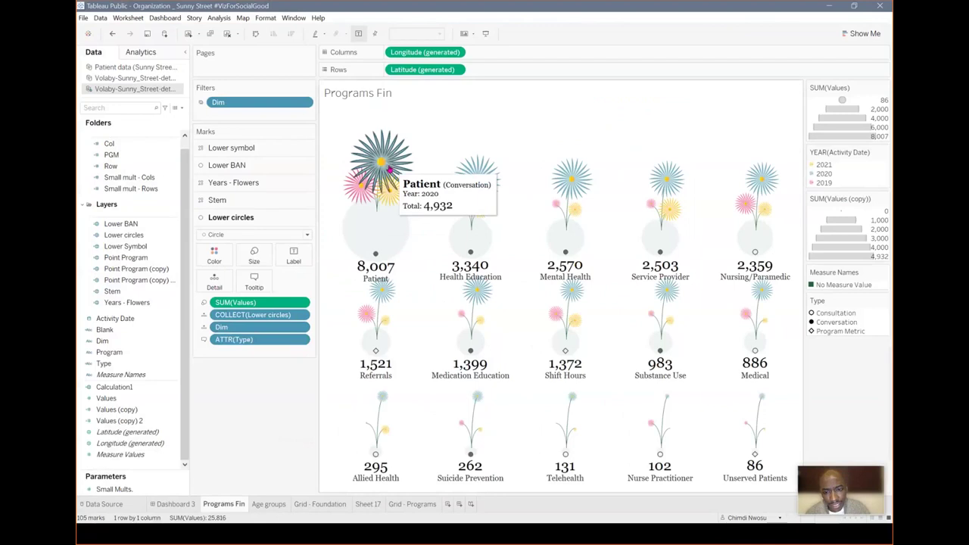
pyautogui.click(390, 169)
pyautogui.click(587, 434)
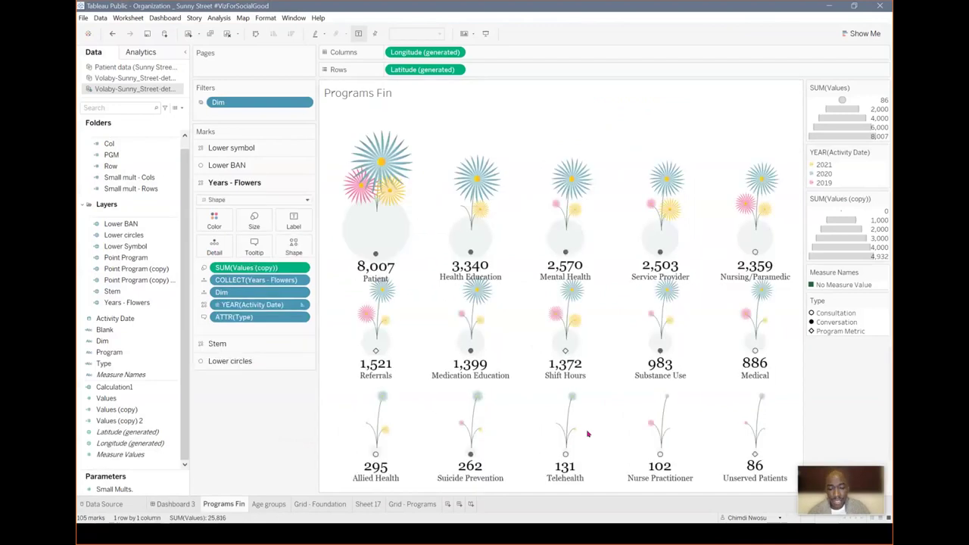
# Switch to Illustrator and bring the circular monthly flower legend in VFSG - Objects.ai into view
pyautogui.hotkey('alt', 'Tab')
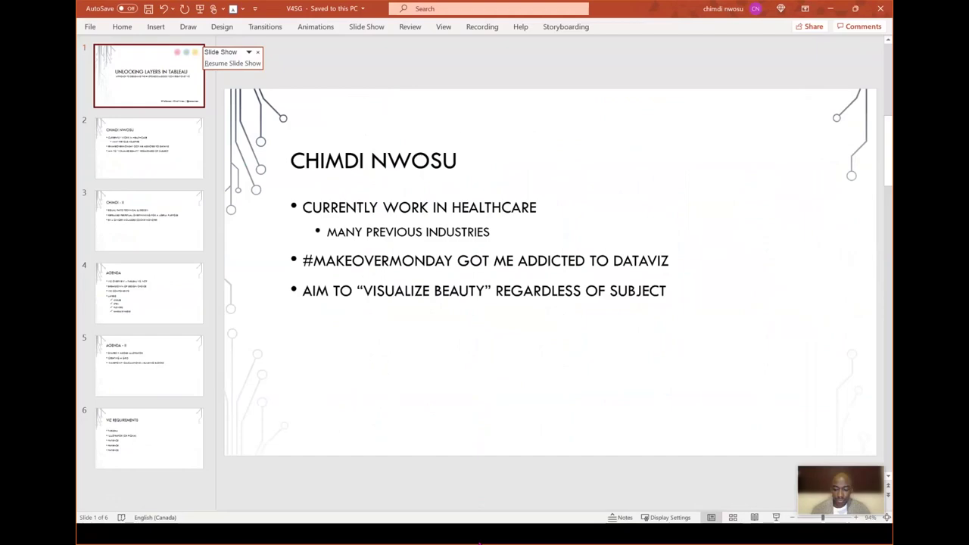
pyautogui.hotkey('alt', 'Tab')
pyautogui.click(652, 151)
pyautogui.scroll(2, 652, 206)
pyautogui.scroll(8, 652, 205)
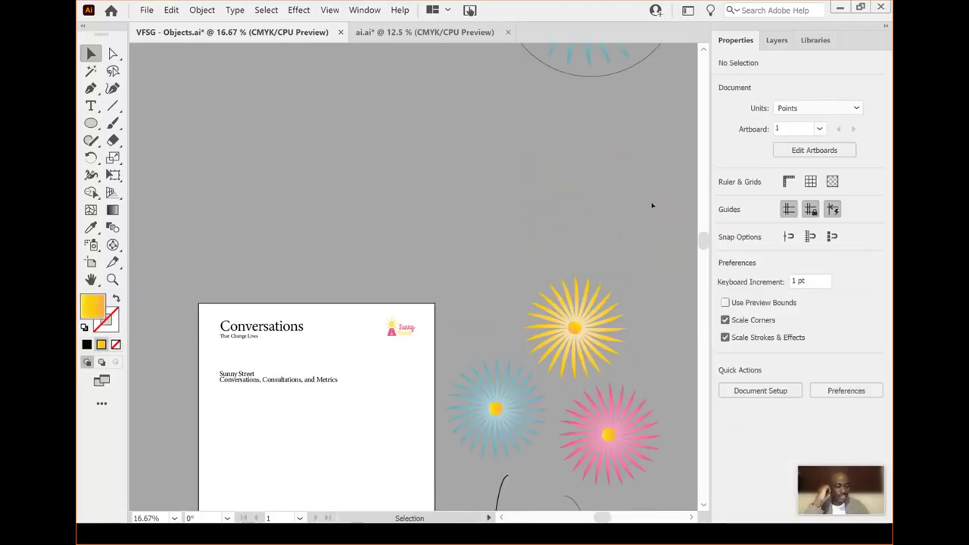
pyautogui.scroll(1, 652, 205)
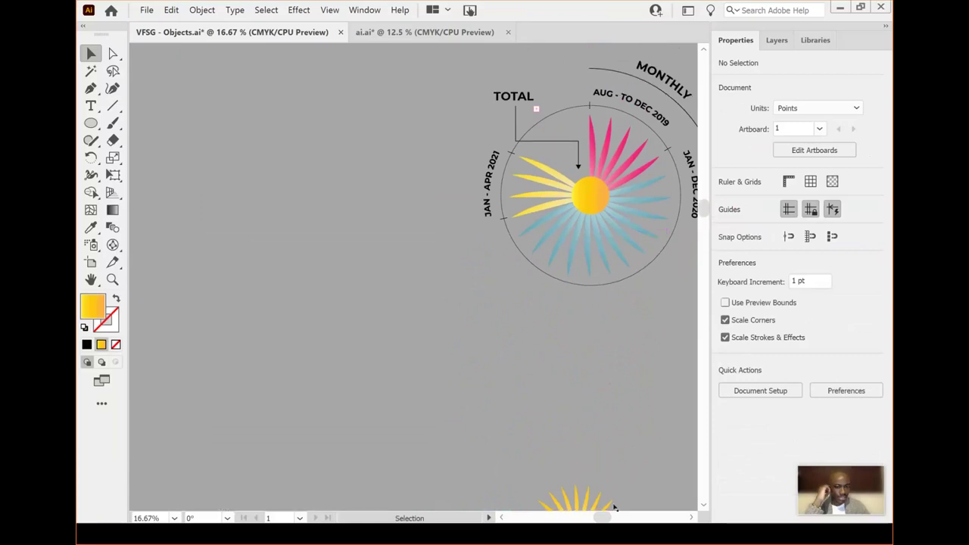
pyautogui.moveTo(606, 518); pyautogui.dragTo(613, 520)
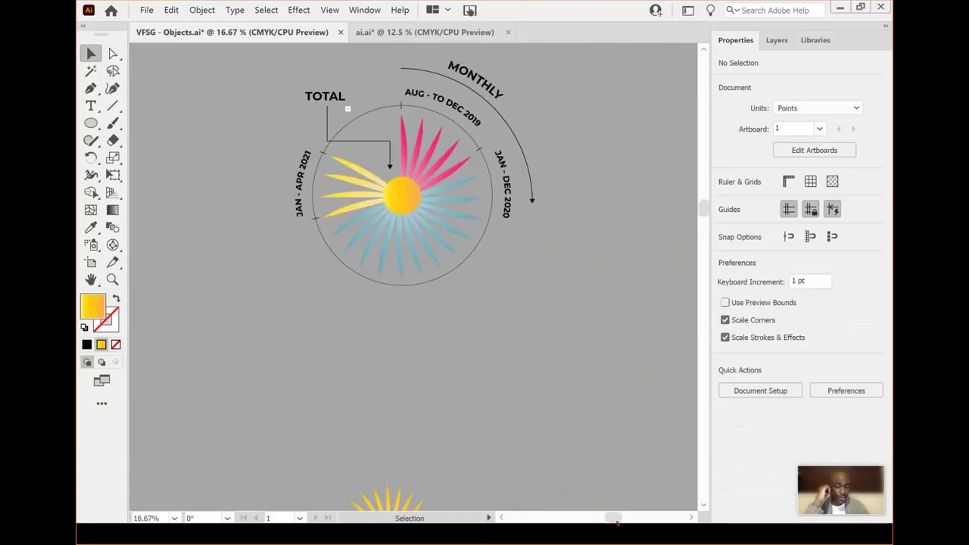
pyautogui.scroll(2, 623, 325)
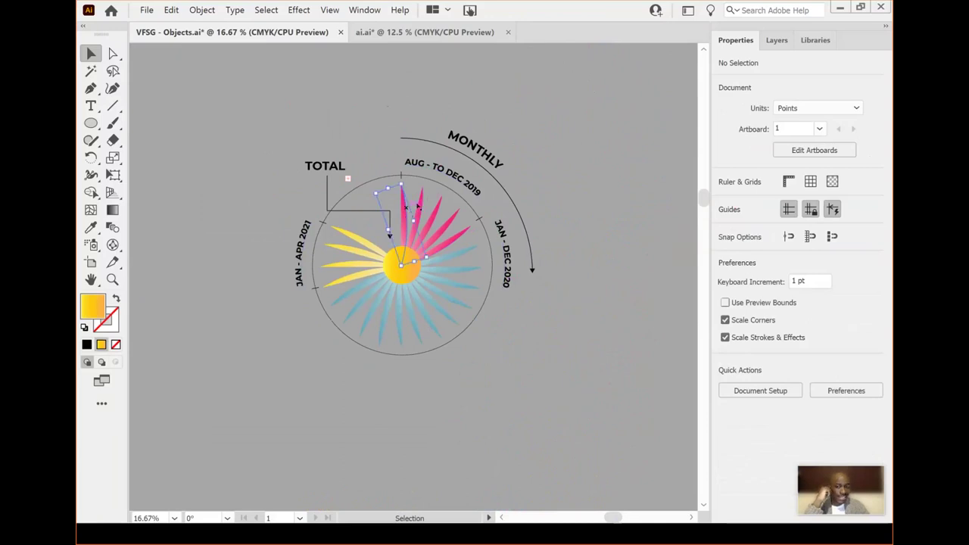
# Inspect individual pink and blue petals of the monthly flower legend, then clear the selection
pyautogui.click(418, 206)
pyautogui.moveTo(442, 205); pyautogui.dragTo(465, 275)
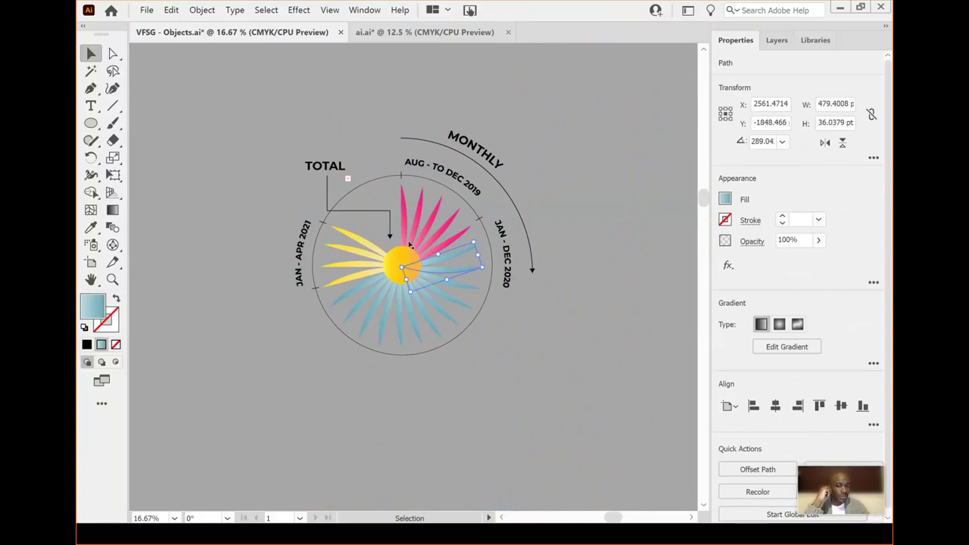
pyautogui.click(409, 244)
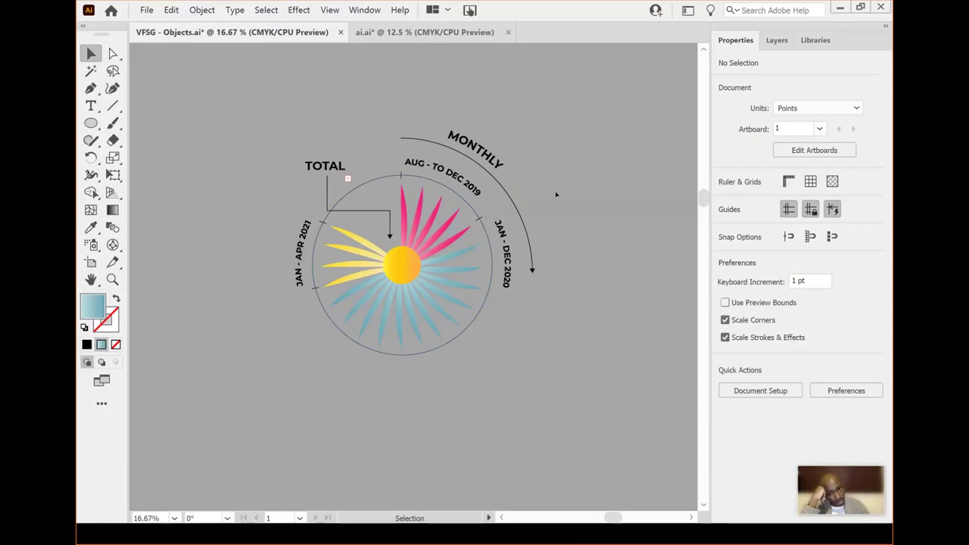
# Examine the yellow, blue and pink flowers beside the artboard, selecting the yellow flower group and deselecting it
pyautogui.scroll(-10, 556, 196)
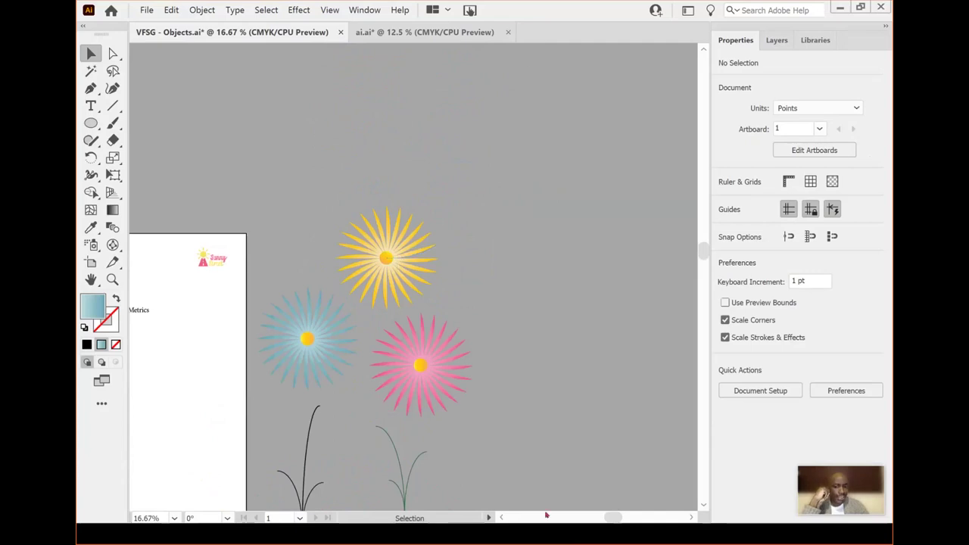
pyautogui.hscroll(-2, 546, 515)
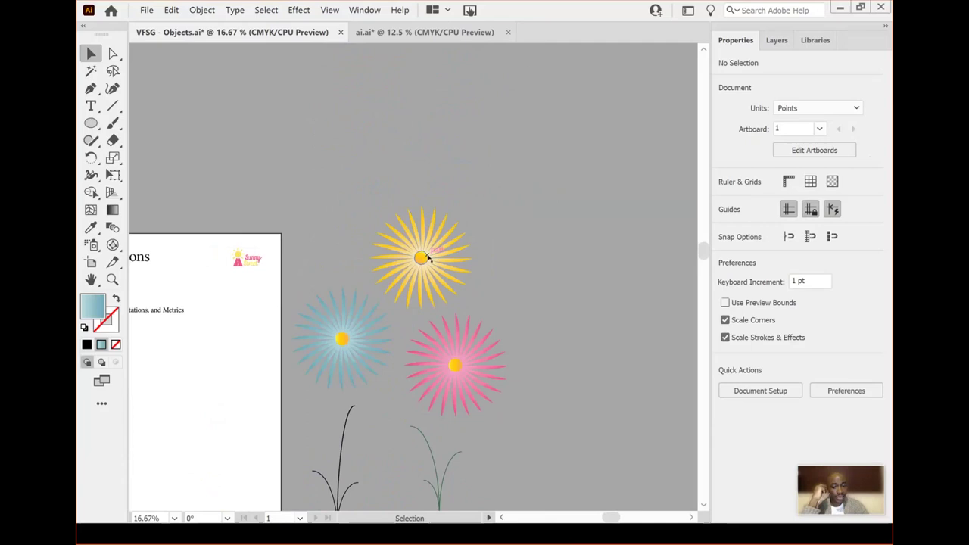
pyautogui.click(444, 249)
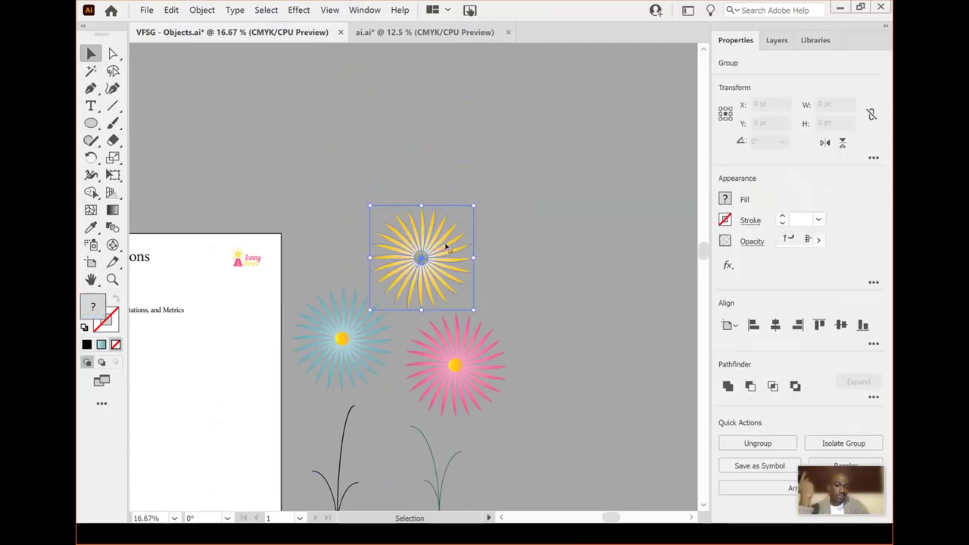
pyautogui.click(443, 267)
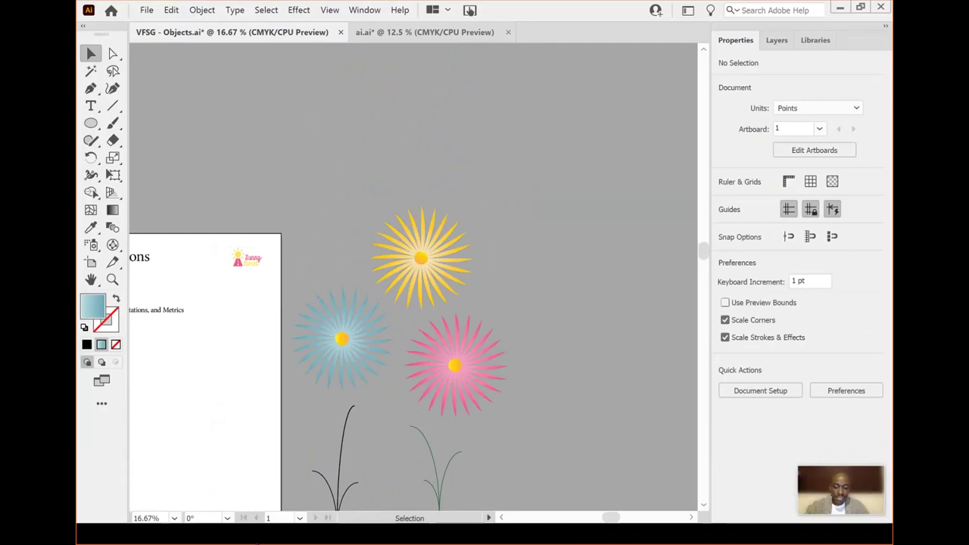
# Switch to Chrome and look through the lesson list of the Adobe Illustrator Mega Course page
pyautogui.press('super')
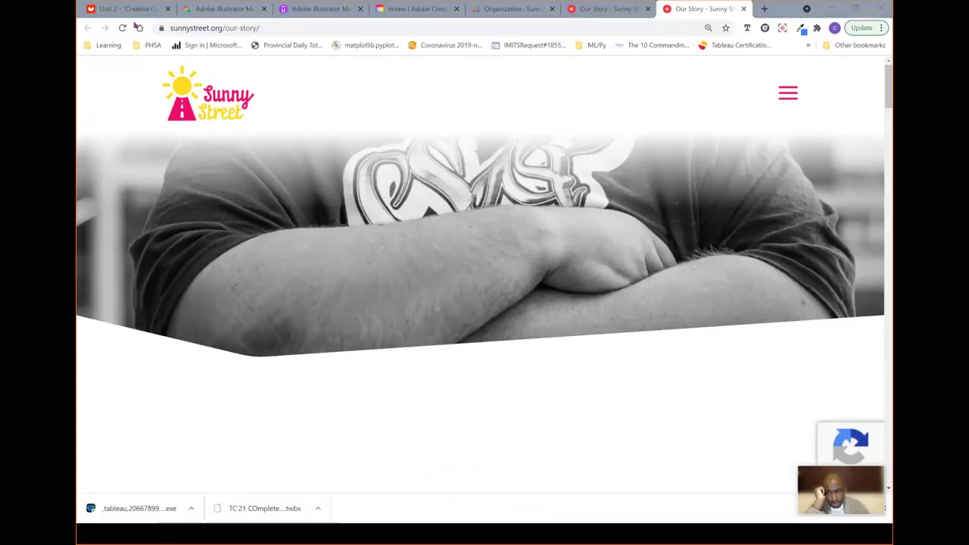
pyautogui.click(219, 9)
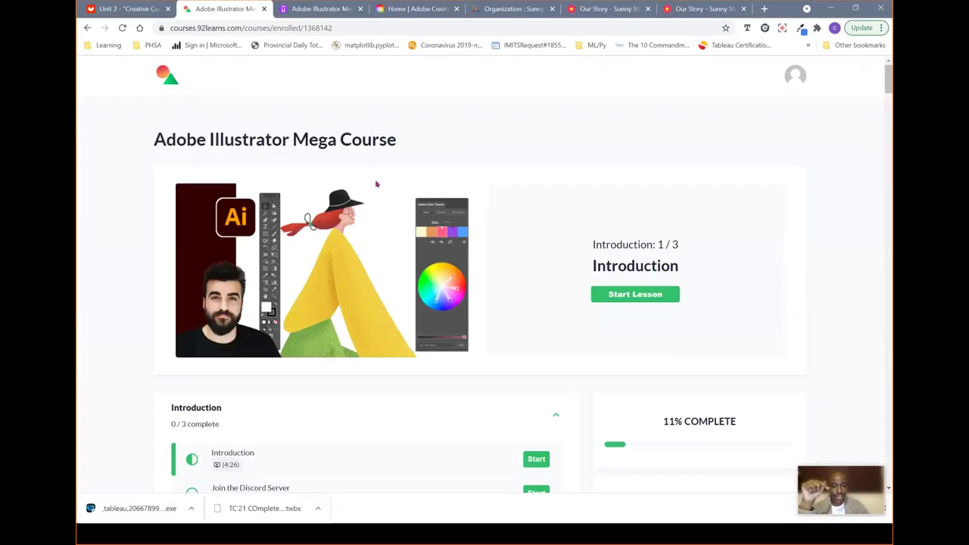
pyautogui.scroll(-3, 731, 402)
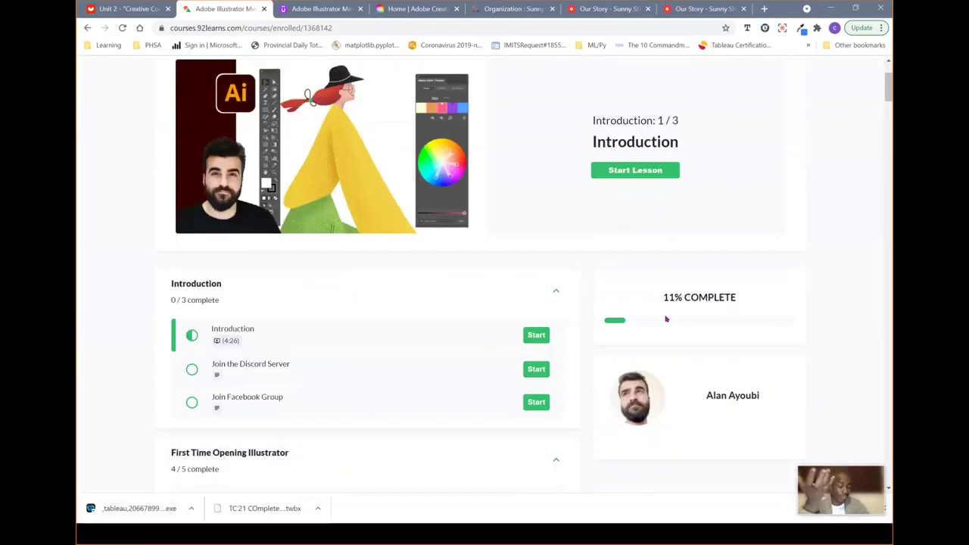
pyautogui.scroll(-1, 658, 315)
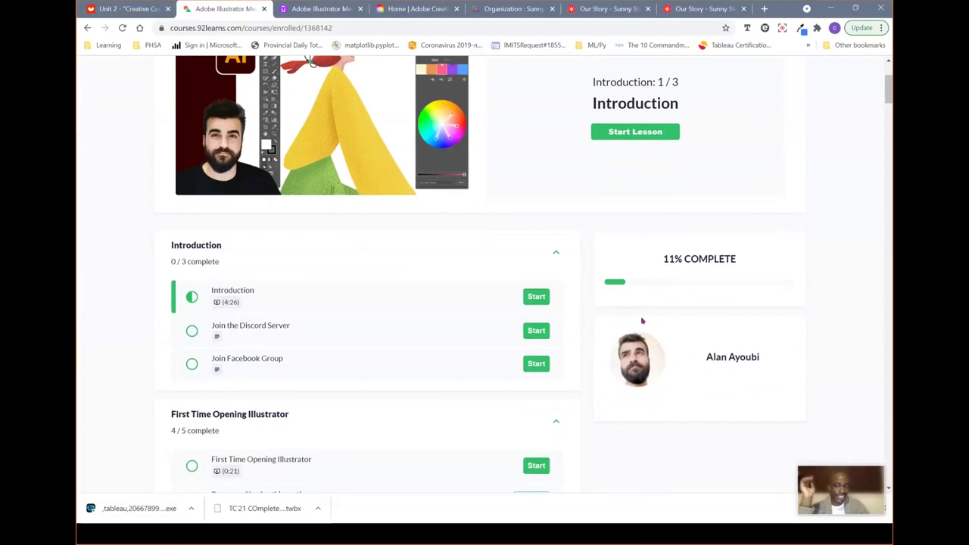
pyautogui.scroll(-1, 355, 354)
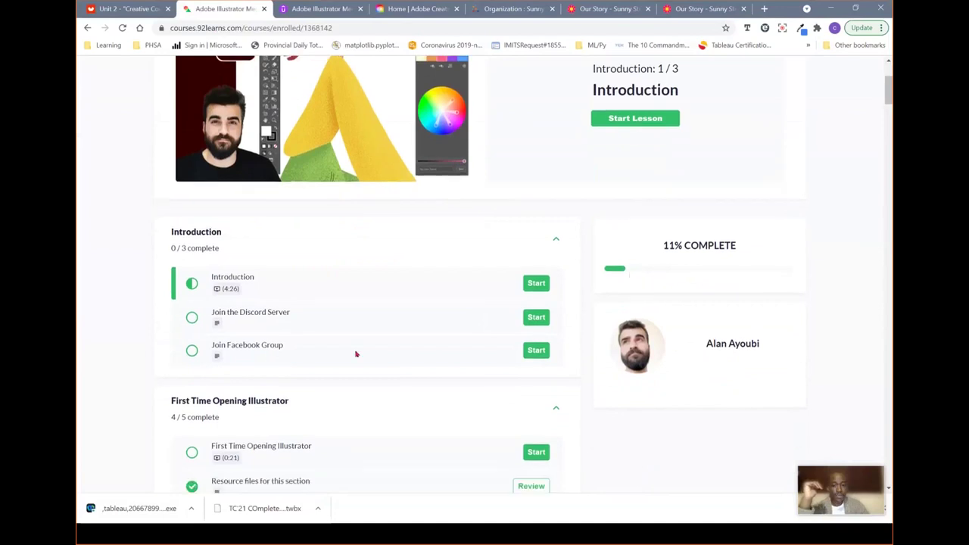
pyautogui.scroll(-7, 355, 352)
pyautogui.scroll(-7, 351, 350)
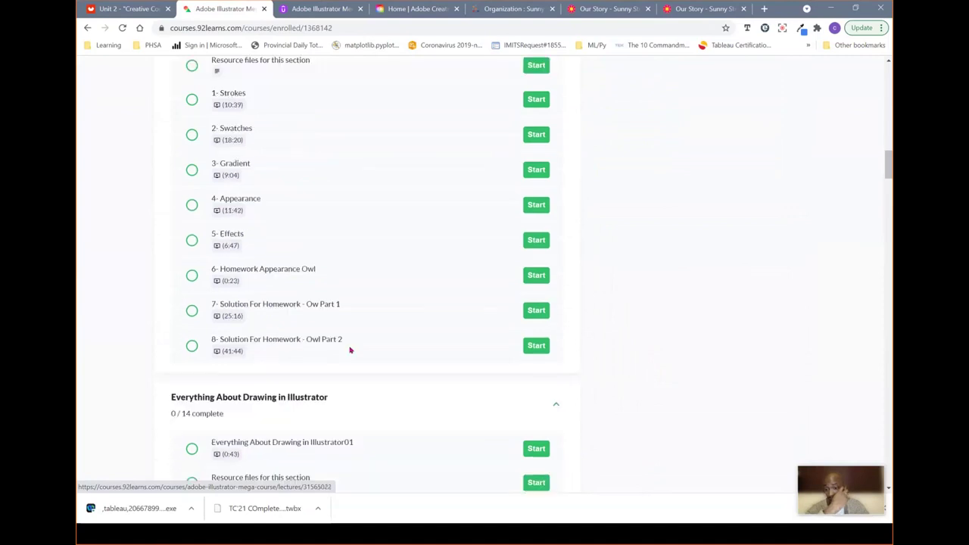
pyautogui.scroll(15, 350, 346)
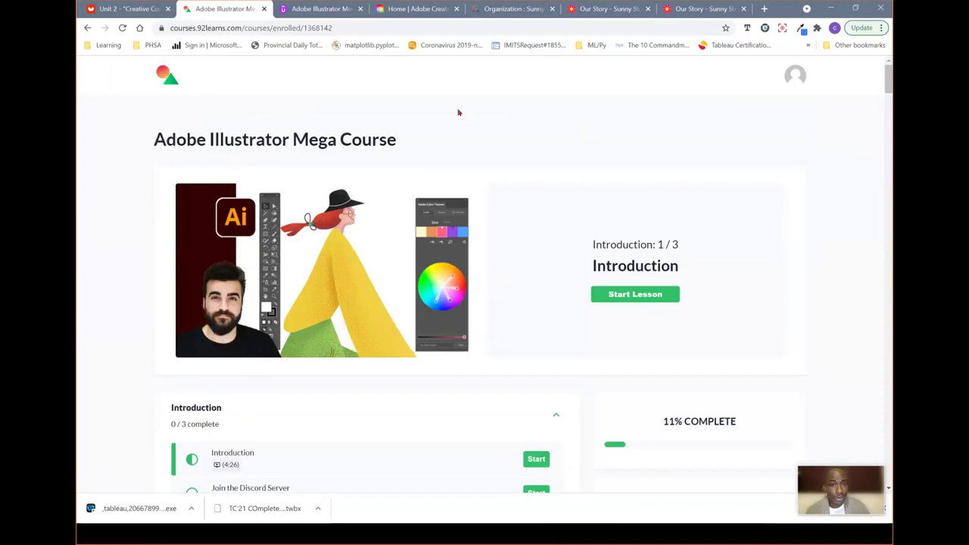
pyautogui.scroll(-3, 434, 124)
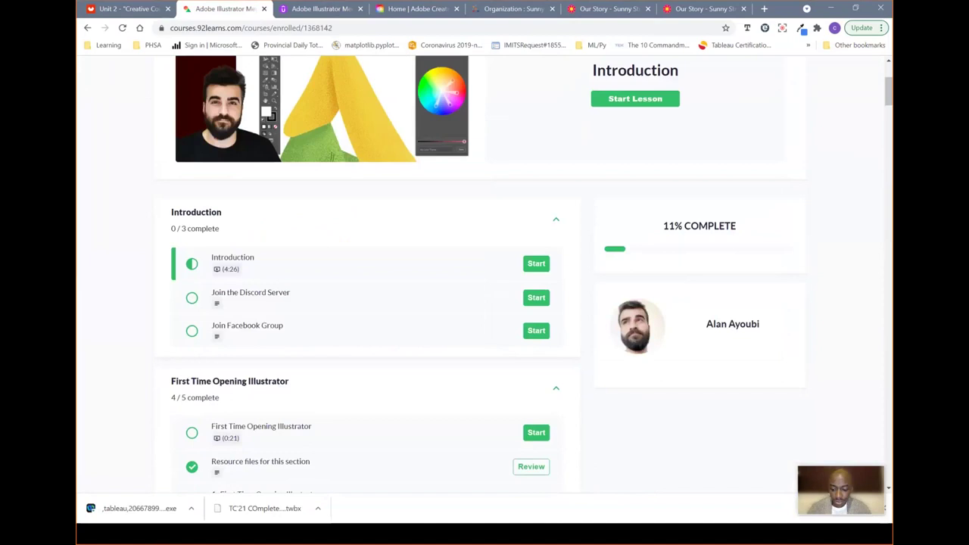
# Switch to Adobe Creative Cloud to view its list of available apps, and return to Chrome
pyautogui.press('super')
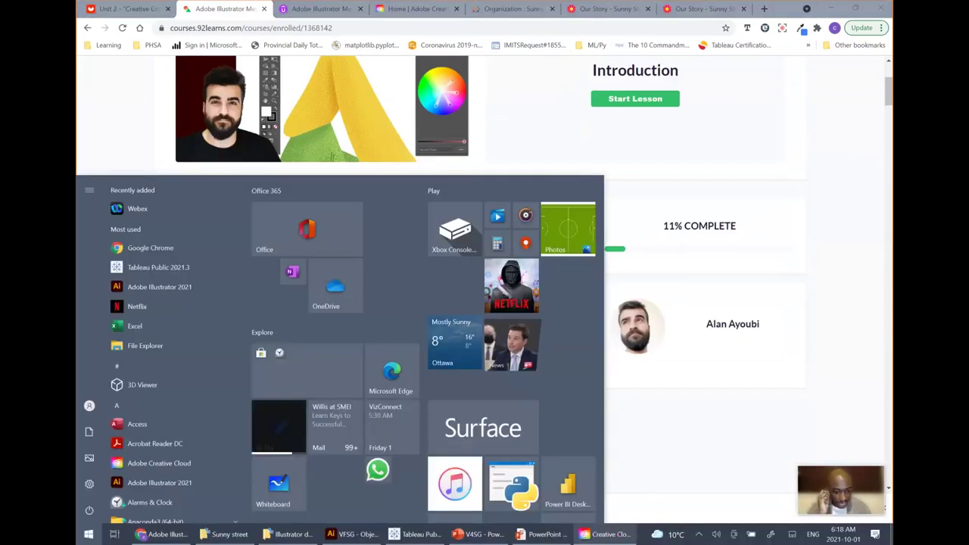
pyautogui.click(159, 463)
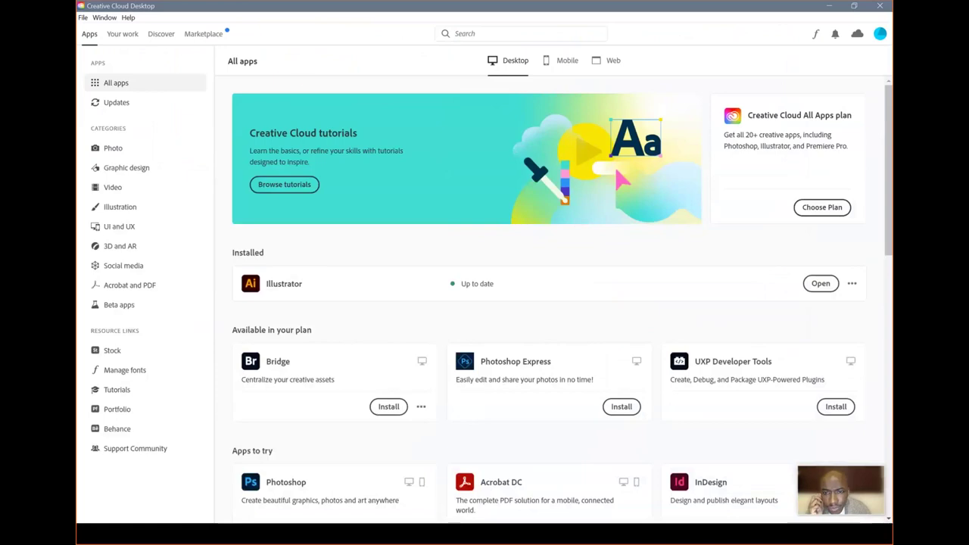
pyautogui.hotkey('alt', 'Tab')
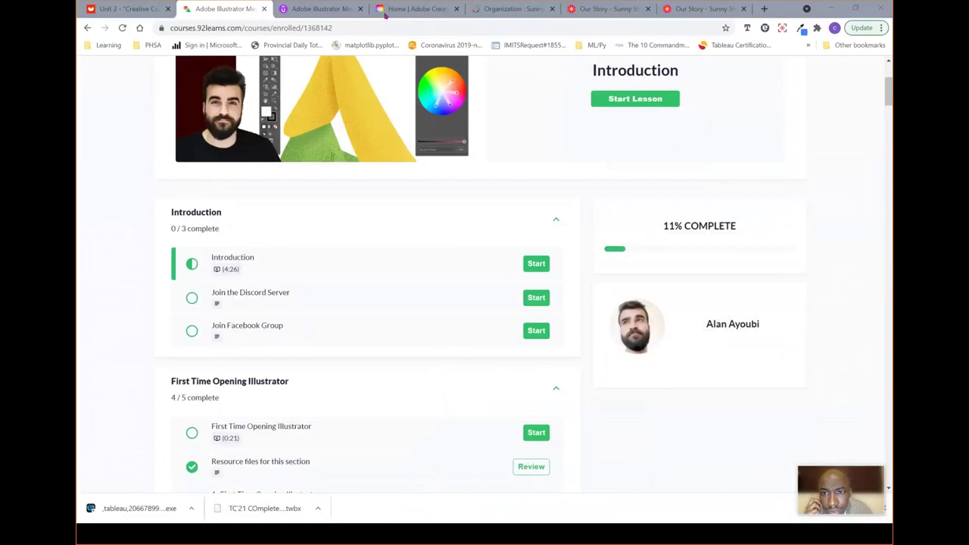
# Look through the Illustrator tutorials on Creative Cloud's Learn page and bring up the Udemy page of the Adobe Illustrator Mega Course
pyautogui.click(408, 8)
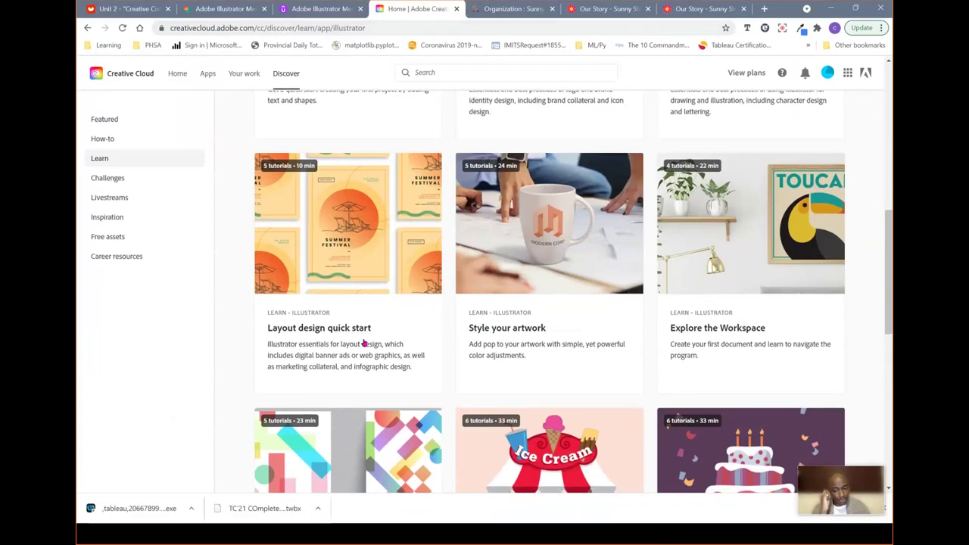
pyautogui.scroll(-4, 364, 343)
pyautogui.scroll(1, 374, 228)
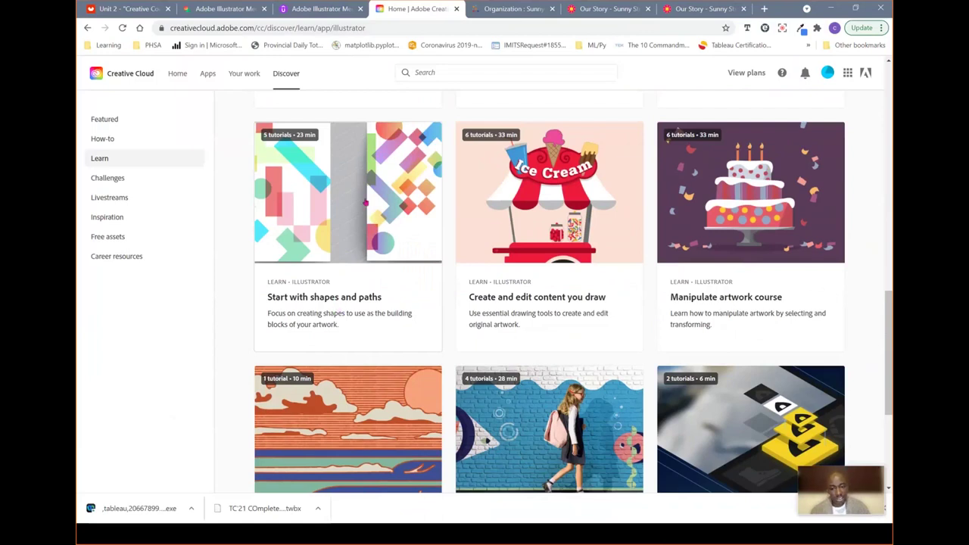
pyautogui.scroll(2, 365, 200)
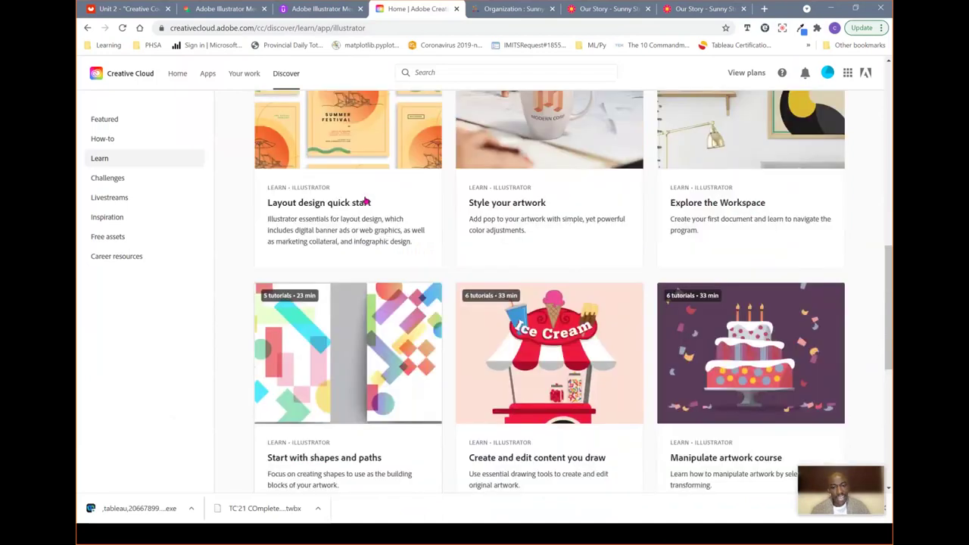
pyautogui.scroll(2, 365, 200)
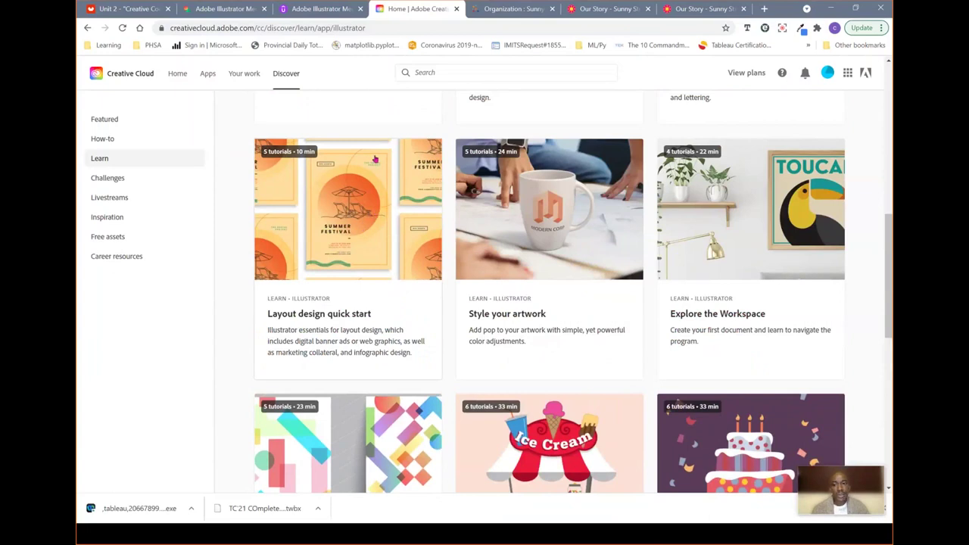
pyautogui.click(227, 9)
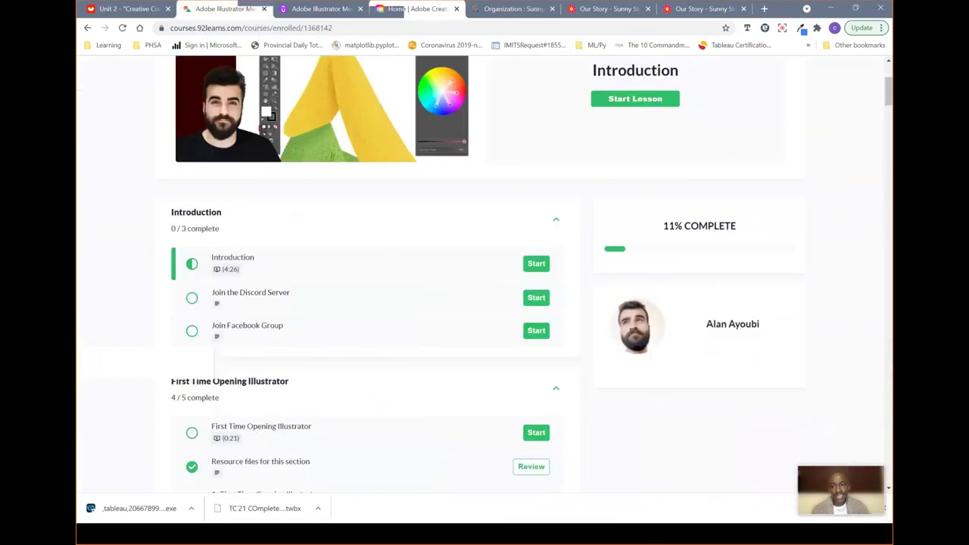
pyautogui.click(337, 13)
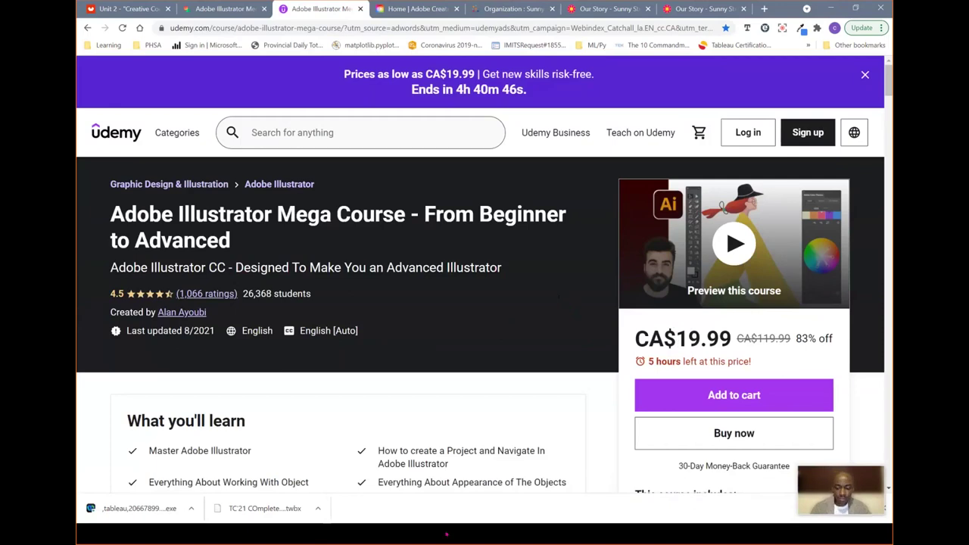
# Switch to Illustrator and select the yellow flower group beside the artboard
pyautogui.press('super')
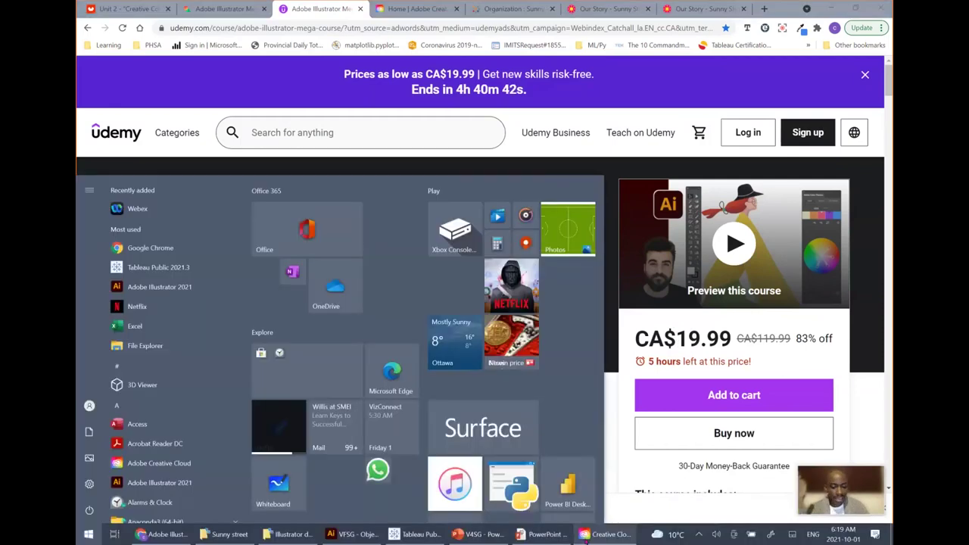
pyautogui.moveTo(475, 535)
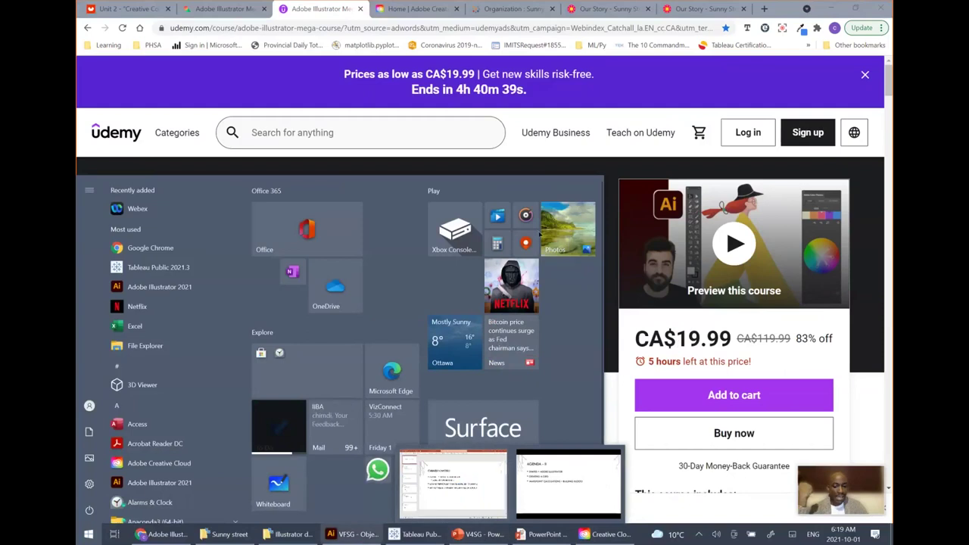
pyautogui.click(352, 535)
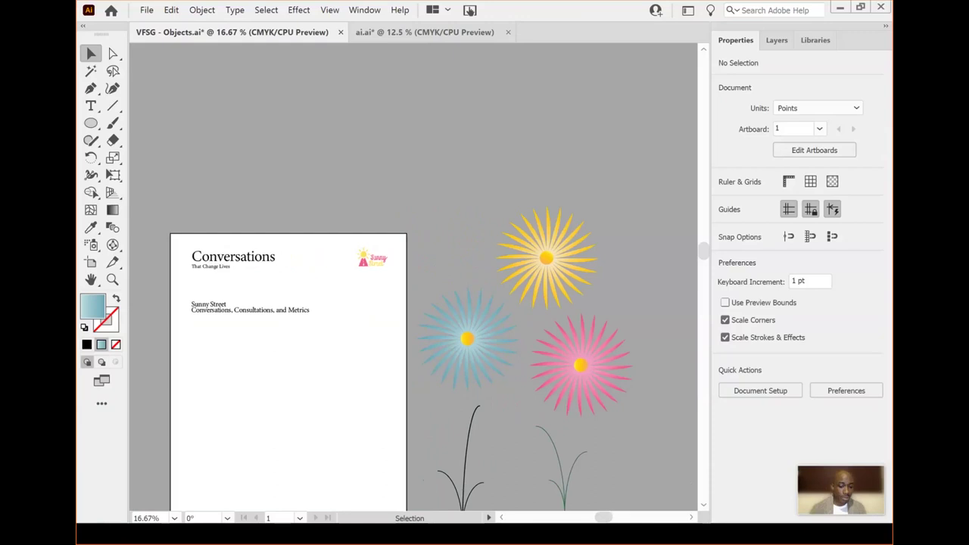
pyautogui.click(558, 228)
pyautogui.scroll(2, 568, 210)
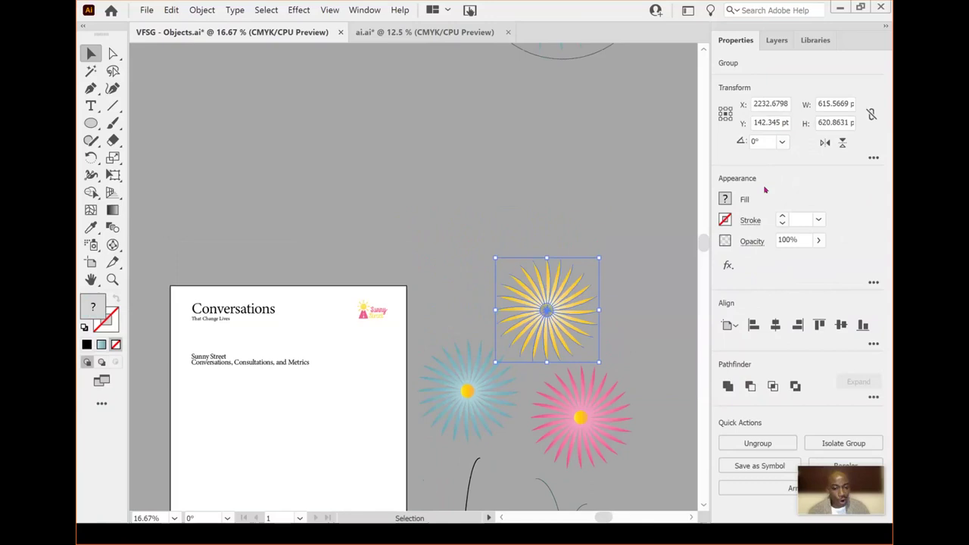
# Examine the layer structure of the yellow flower group, collapsing and re-expanding its nested petal group to show the individual paths
pyautogui.click(779, 41)
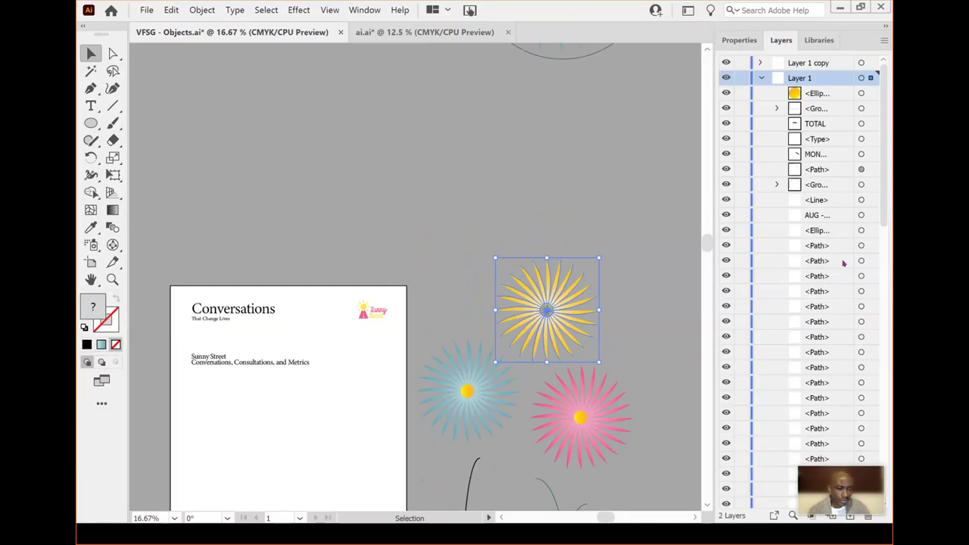
pyautogui.scroll(-5, 835, 239)
pyautogui.scroll(-4, 780, 310)
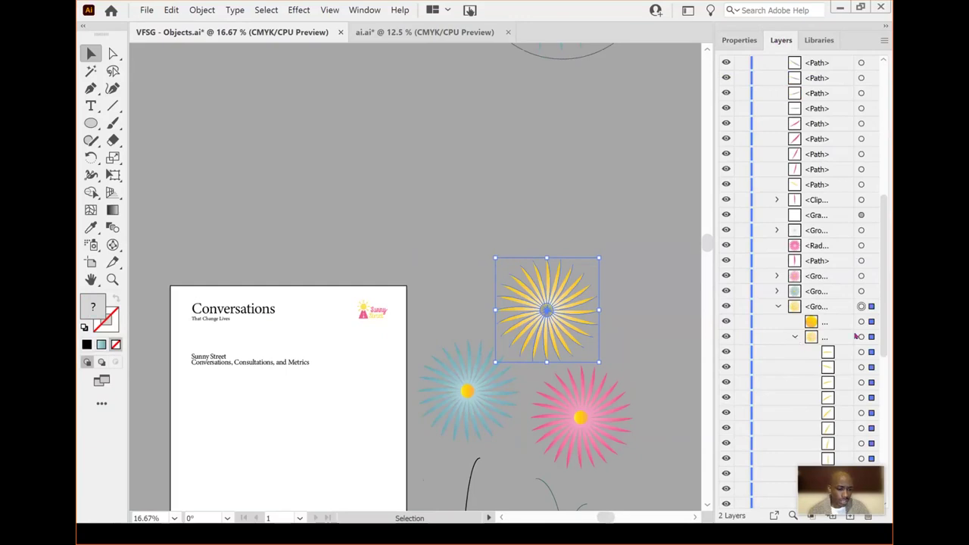
pyautogui.click(797, 339)
pyautogui.scroll(-1, 818, 322)
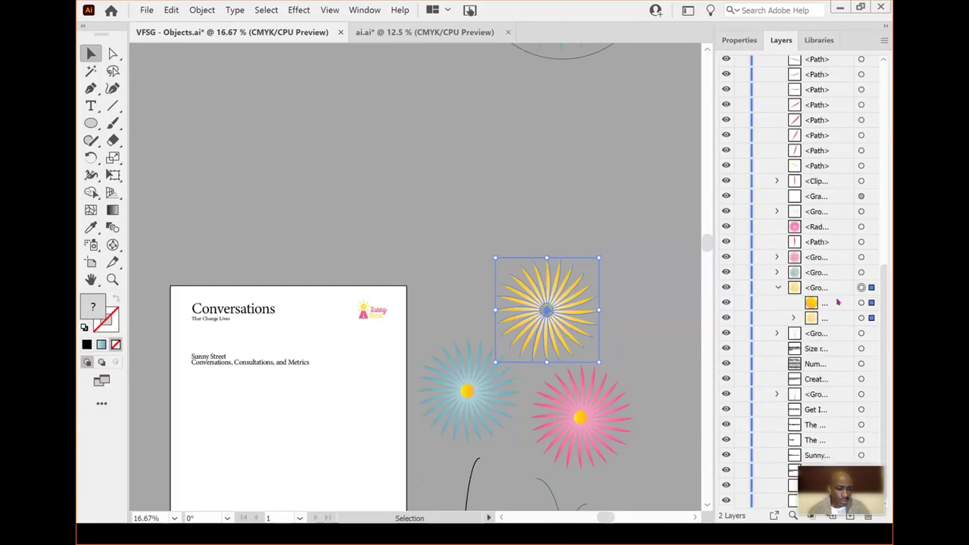
pyautogui.click(794, 317)
pyautogui.scroll(-5, 834, 108)
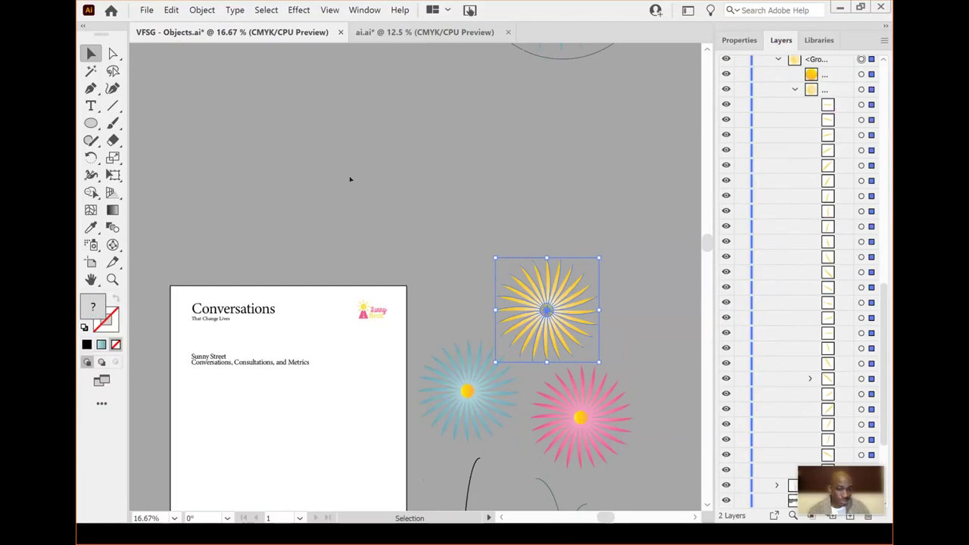
# Move the single pink petal off the radar graph circle, about 885 pt to the left and 153 pt up
pyautogui.scroll(10, 351, 179)
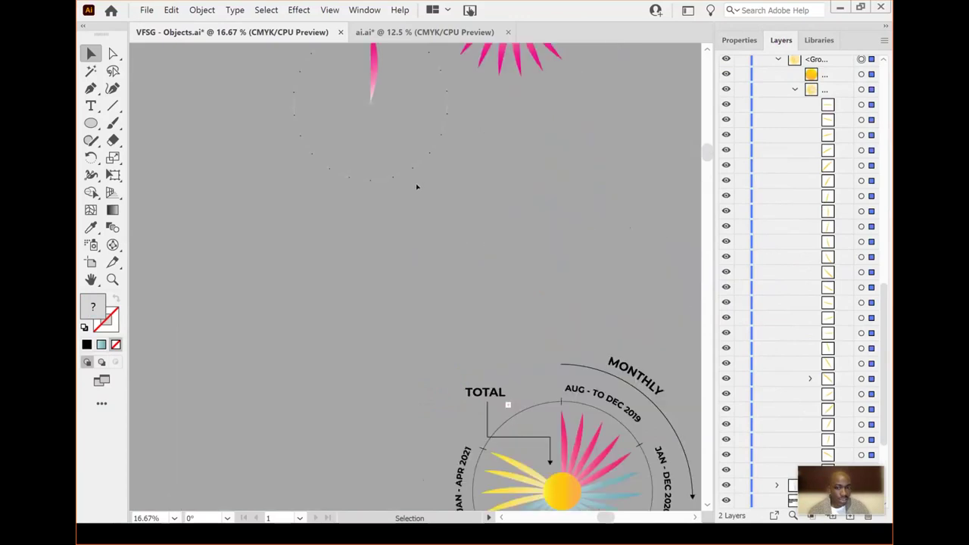
pyautogui.scroll(3, 416, 186)
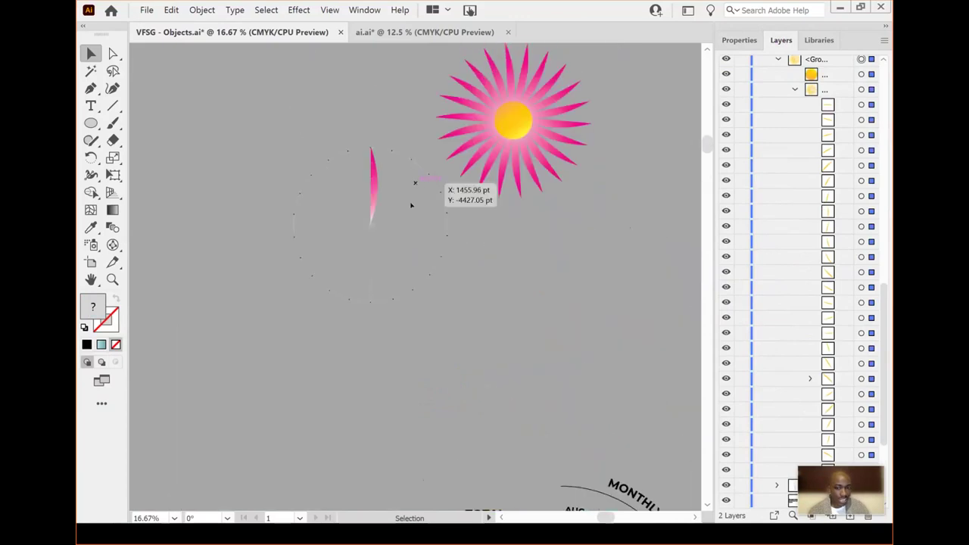
pyautogui.click(372, 180)
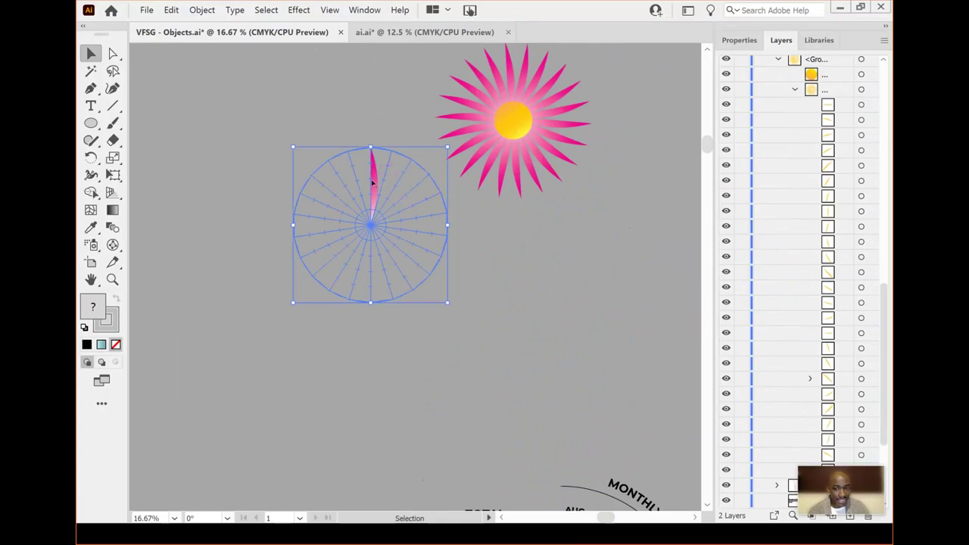
pyautogui.moveTo(373, 180); pyautogui.dragTo(249, 163)
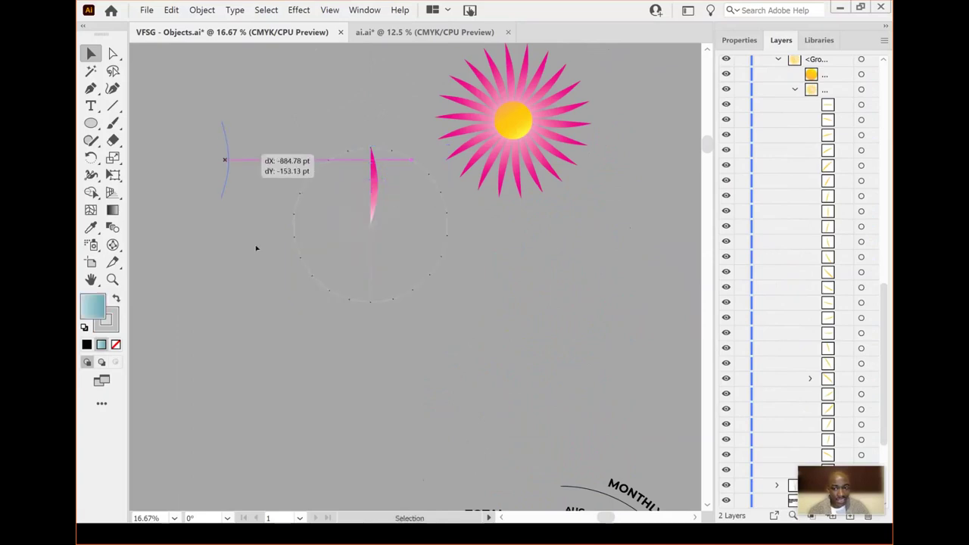
# Select the radar graph circle, place another radar graph with the Radar Graph tool and close its data window with the default value 1.00
pyautogui.click(410, 290)
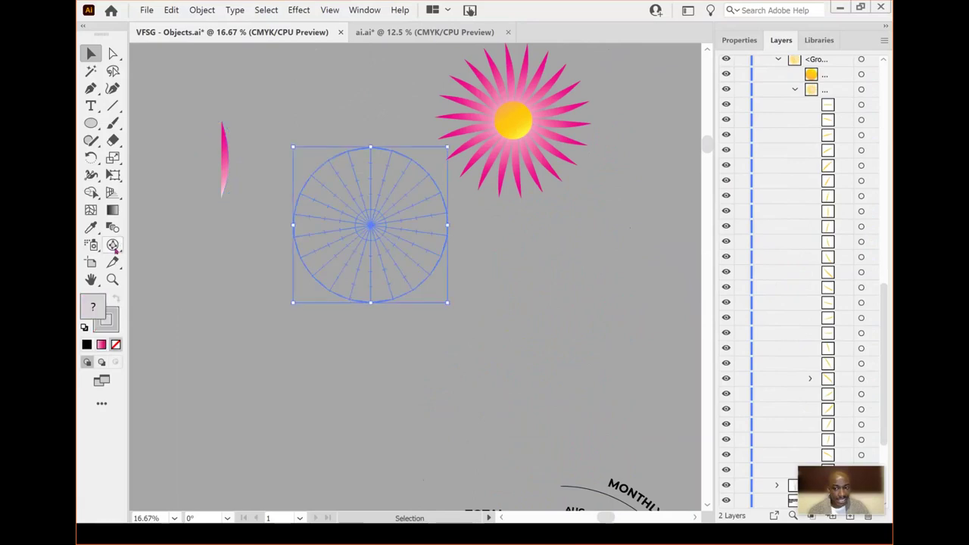
pyautogui.click(113, 246)
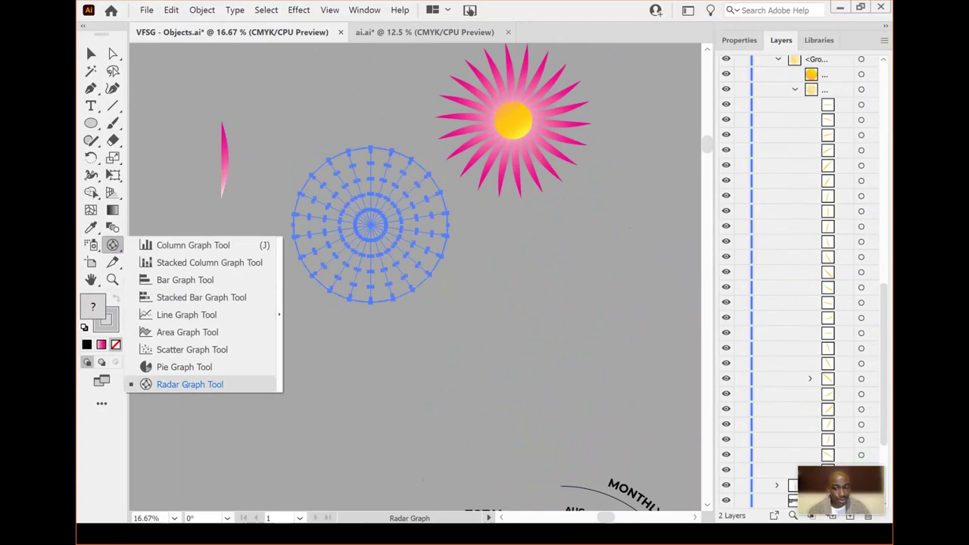
pyautogui.moveTo(293, 147); pyautogui.dragTo(448, 301)
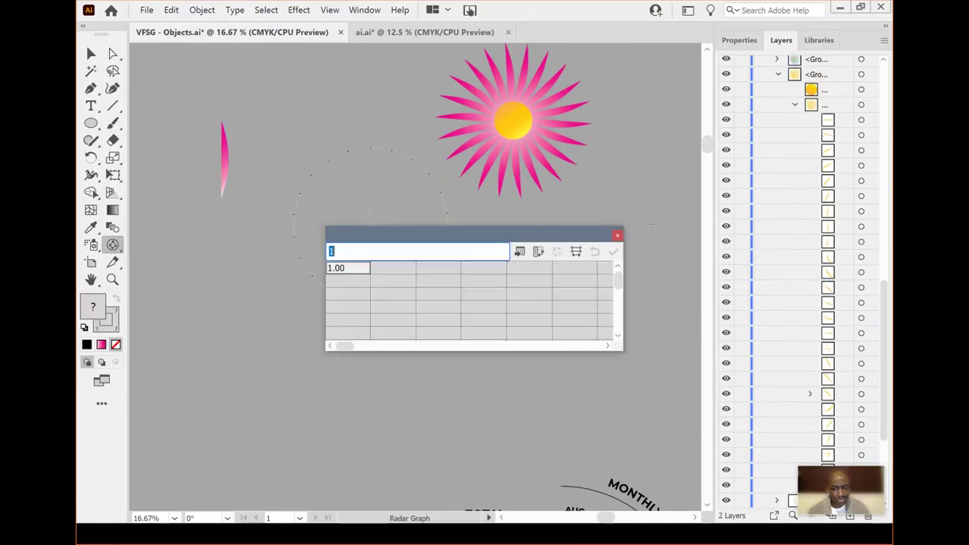
pyautogui.click(617, 235)
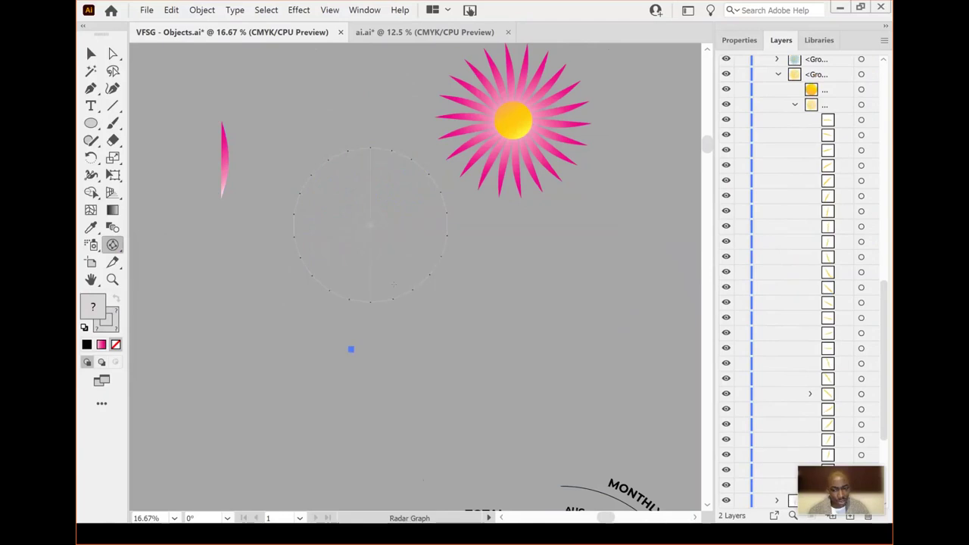
pyautogui.scroll(1, 417, 272)
pyautogui.scroll(1, 417, 273)
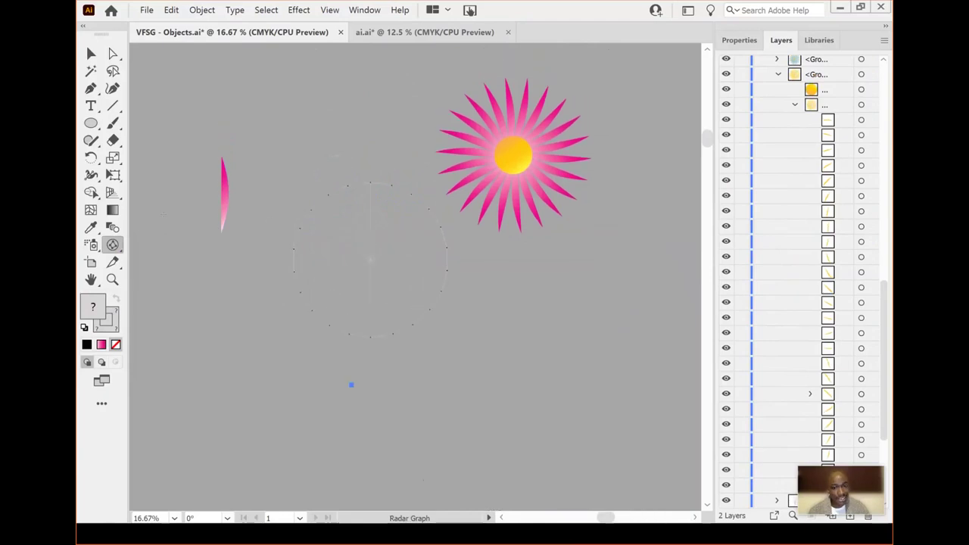
# Create a radial repeat from the loose pink petal and display its repeat options
pyautogui.click(91, 54)
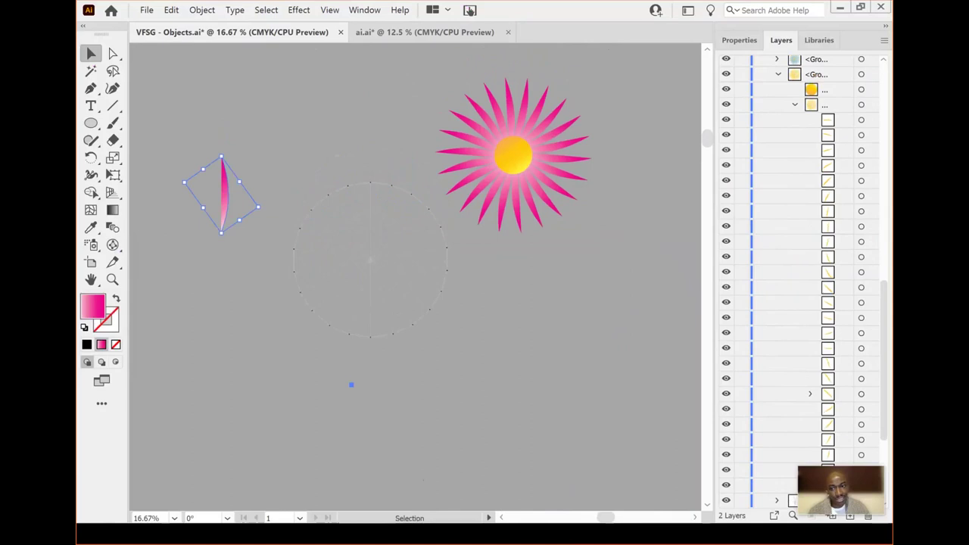
pyautogui.scroll(2, 341, 121)
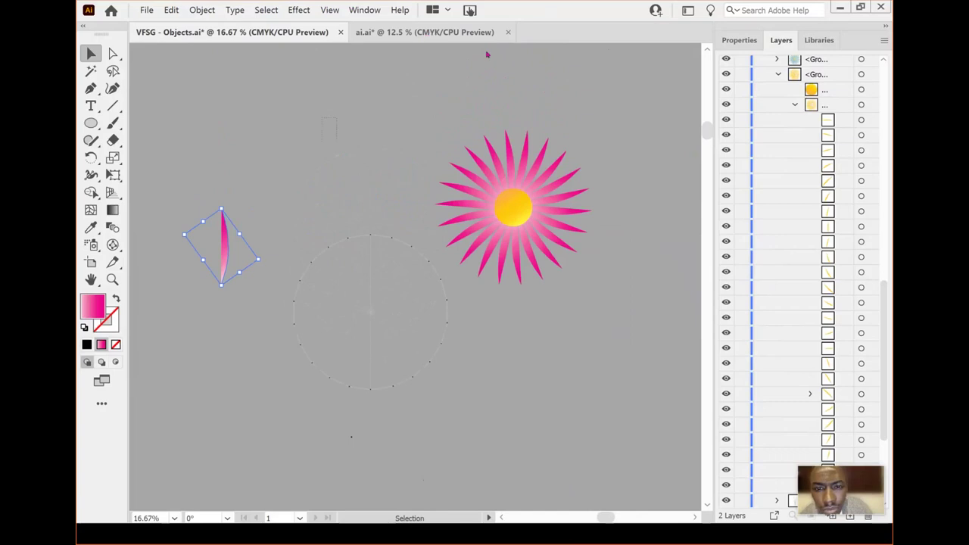
pyautogui.click(394, 141)
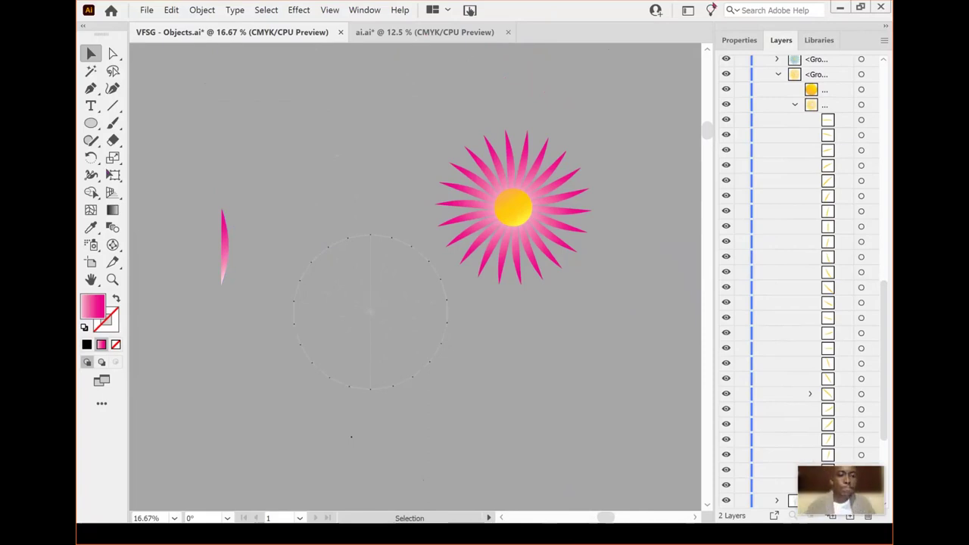
pyautogui.scroll(2, 381, 242)
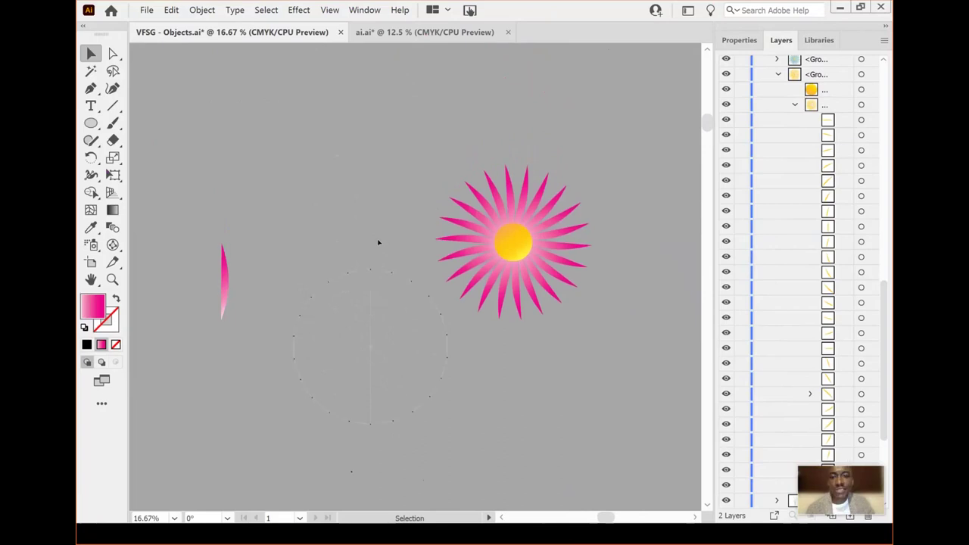
pyautogui.scroll(-1, 378, 242)
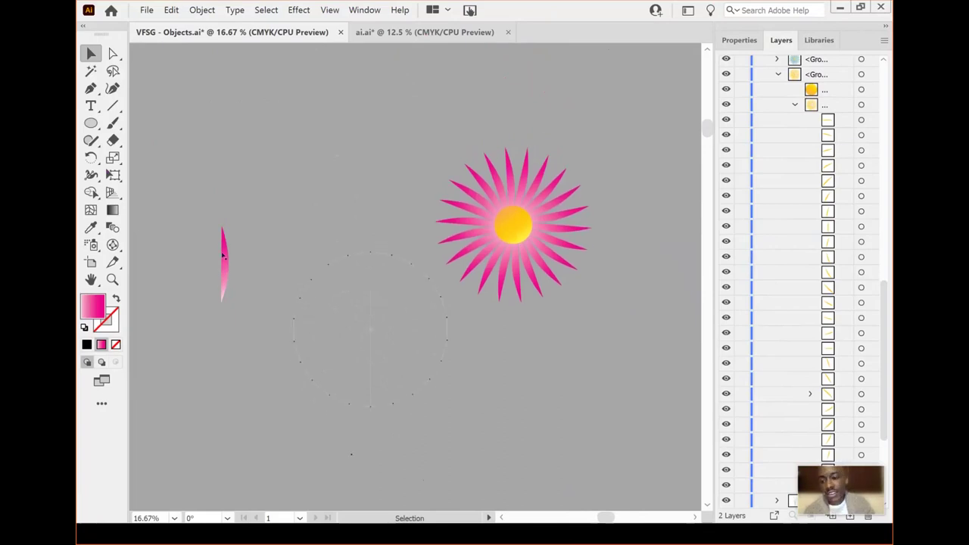
pyautogui.click(203, 10)
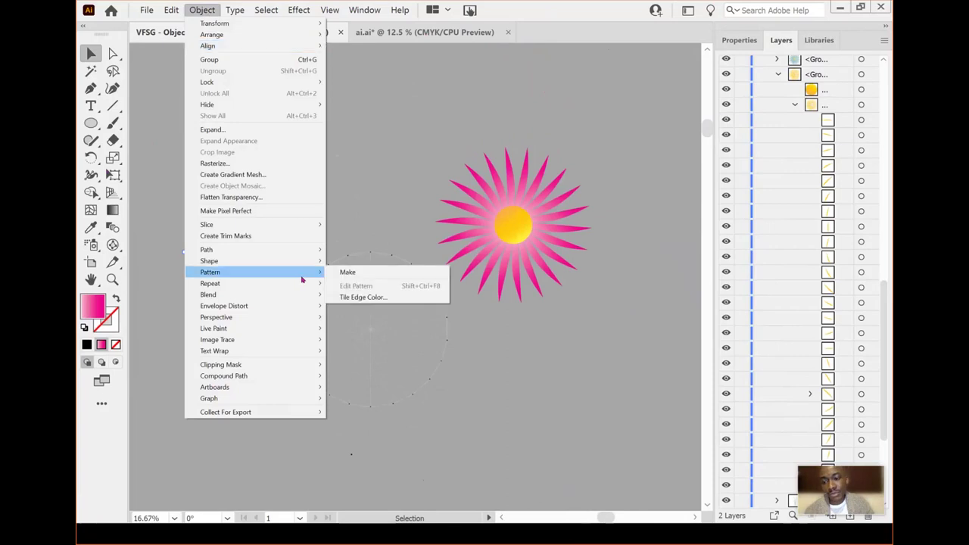
pyautogui.moveTo(281, 284)
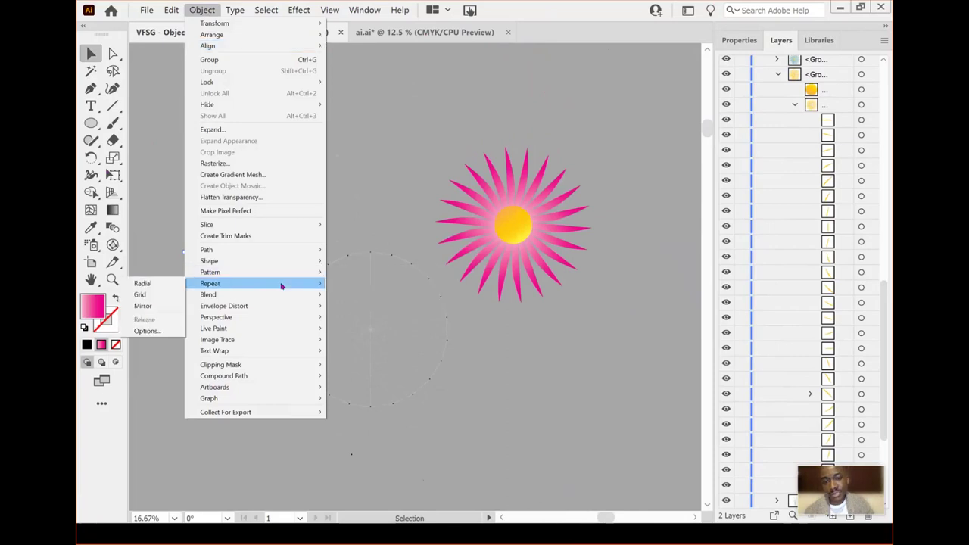
pyautogui.click(162, 285)
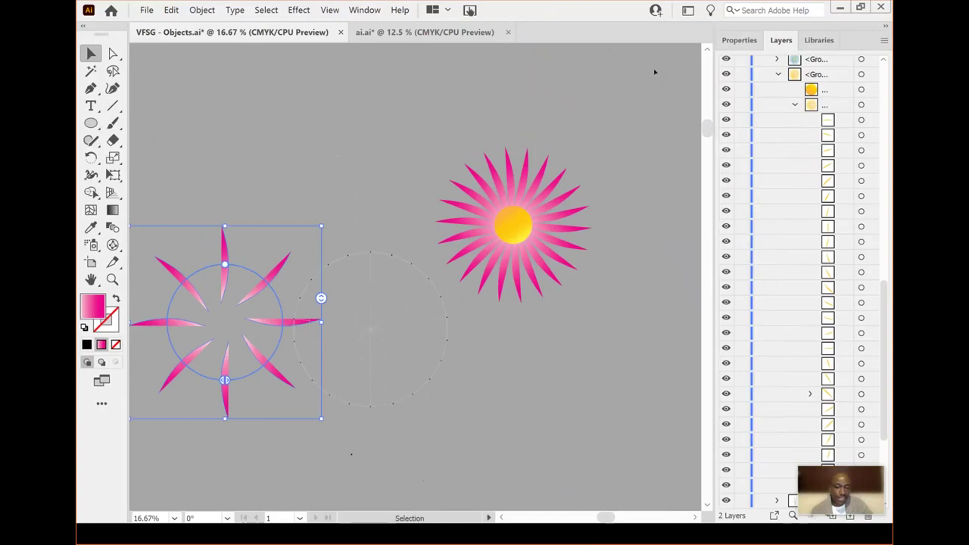
pyautogui.click(744, 41)
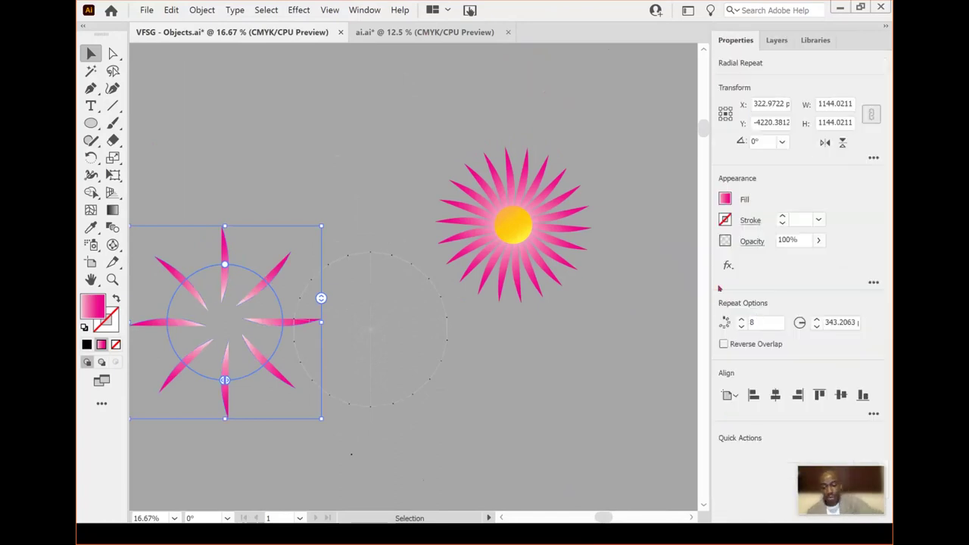
# Set the petal's radial repeat to 21 instances and shrink its radius to about 233 pt
pyautogui.write('21')
pyautogui.press('Tab')
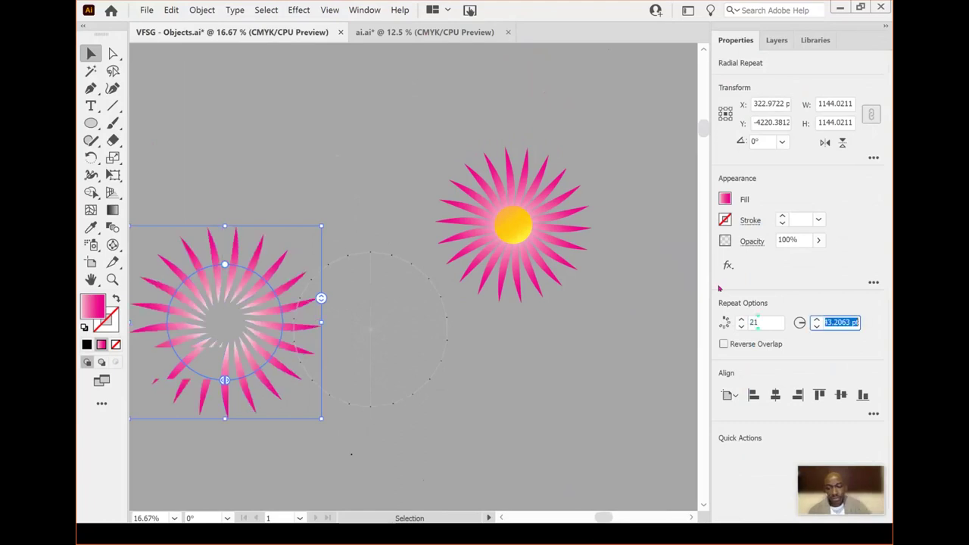
pyautogui.moveTo(225, 264)
pyautogui.mouseDown()
pyautogui.moveTo(225, 298)
pyautogui.moveTo(229, 284)
pyautogui.mouseUp()
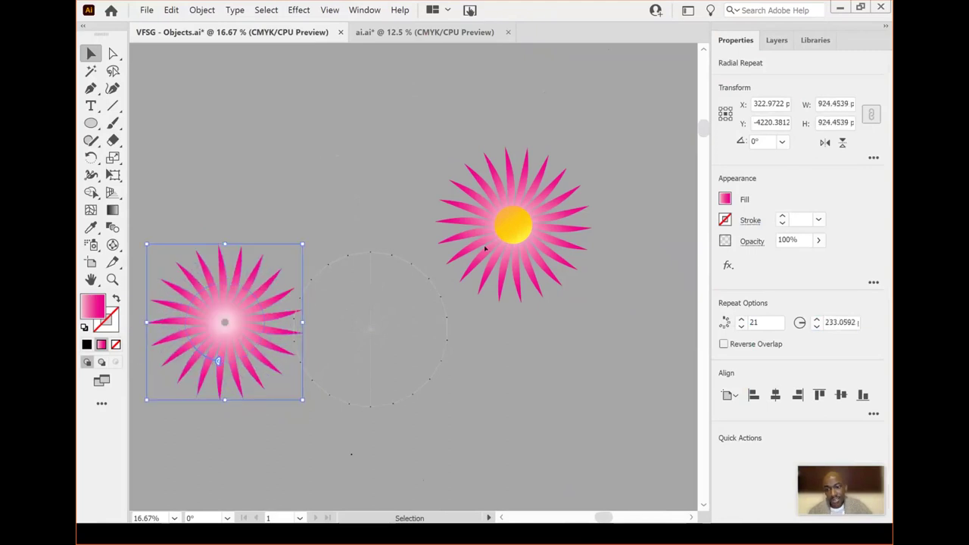
# Move the yellow centre circle from the original pink flower onto the middle of the new radial repeat flower and deselect it
pyautogui.click(485, 248)
pyautogui.moveTo(519, 227); pyautogui.dragTo(230, 324)
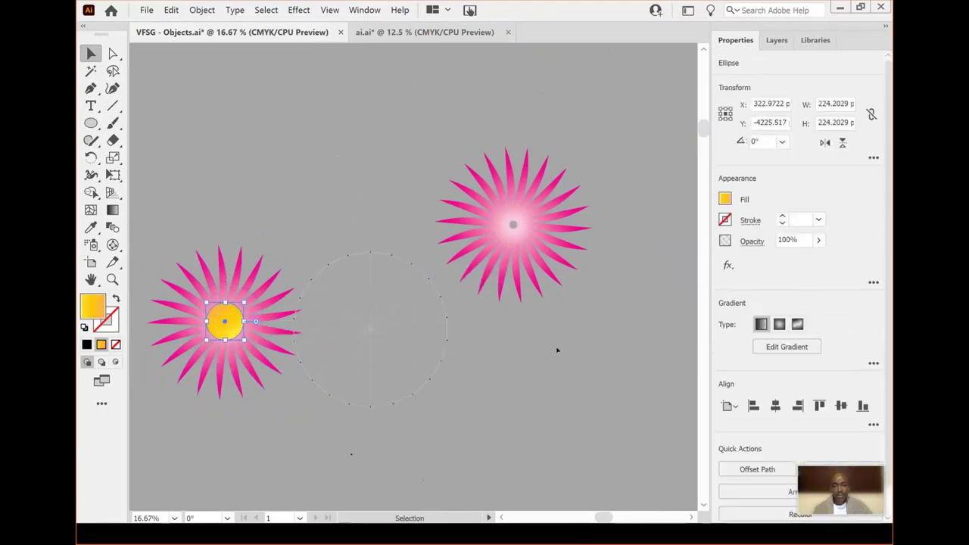
pyautogui.click(259, 290)
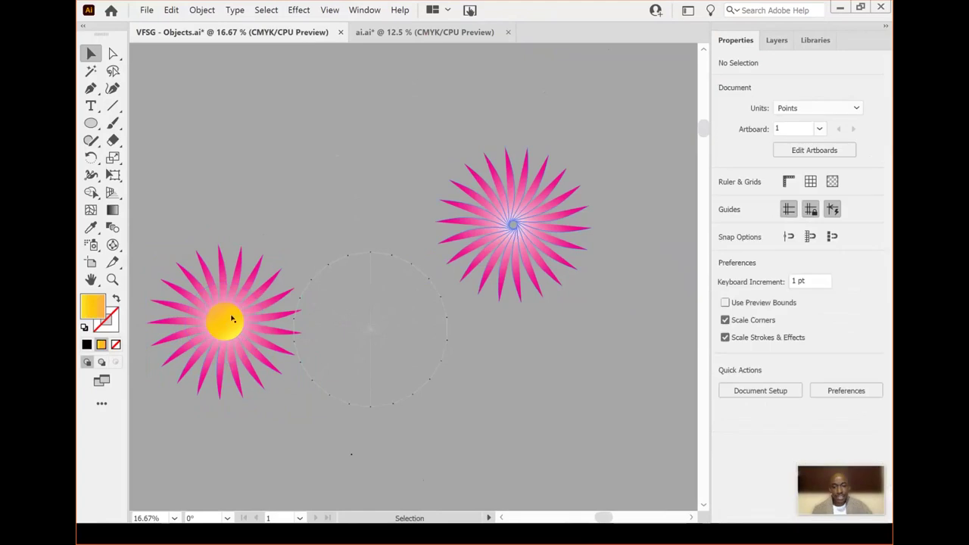
# Examine the annotated monthly flower chart and the yellow, blue and pink flowers and stems beside the Conversations artboard
pyautogui.scroll(-3, 581, 329)
pyautogui.scroll(-4, 581, 329)
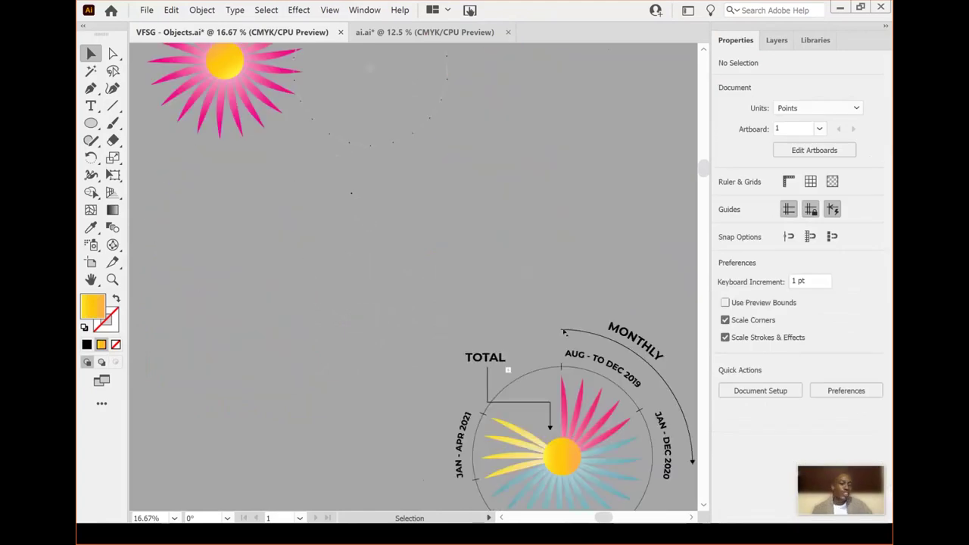
pyautogui.scroll(-10, 564, 332)
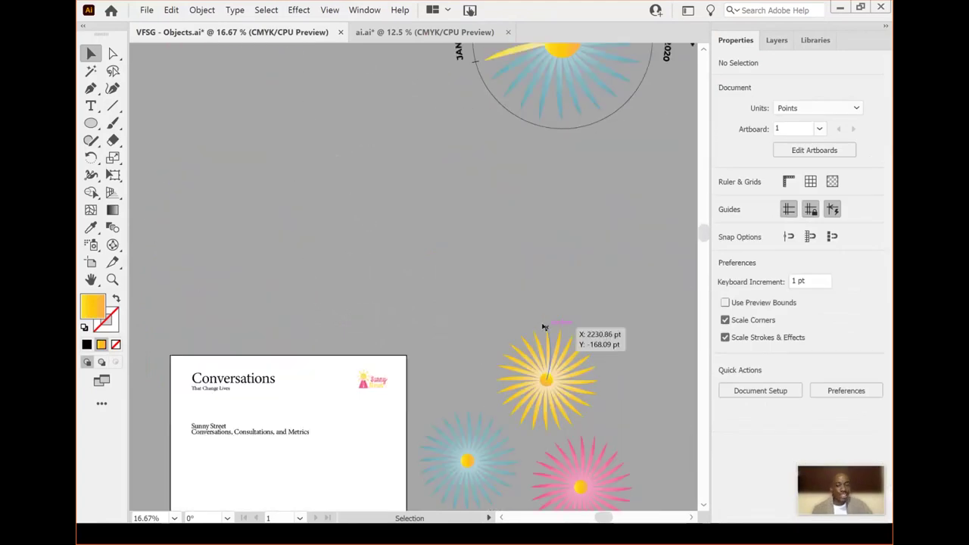
pyautogui.scroll(-6, 544, 327)
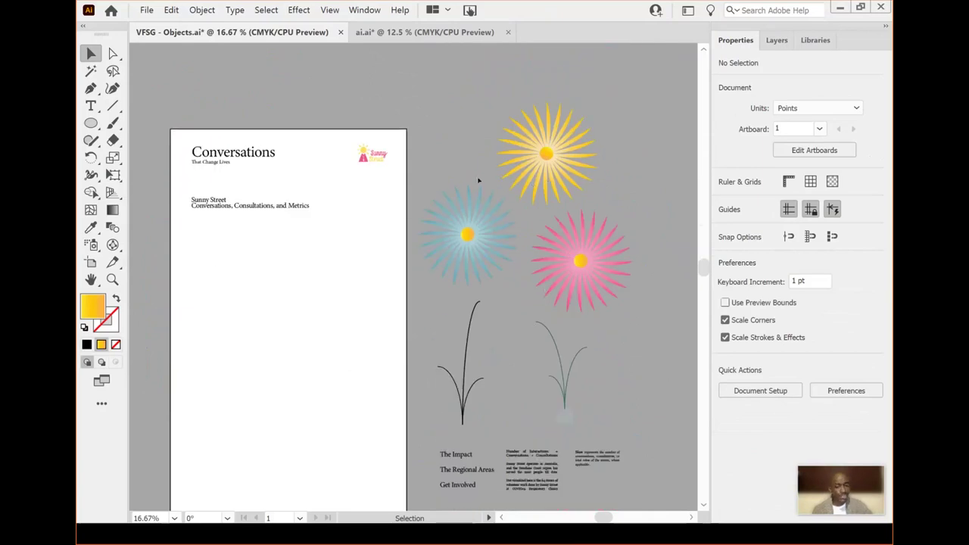
pyautogui.scroll(11, 477, 159)
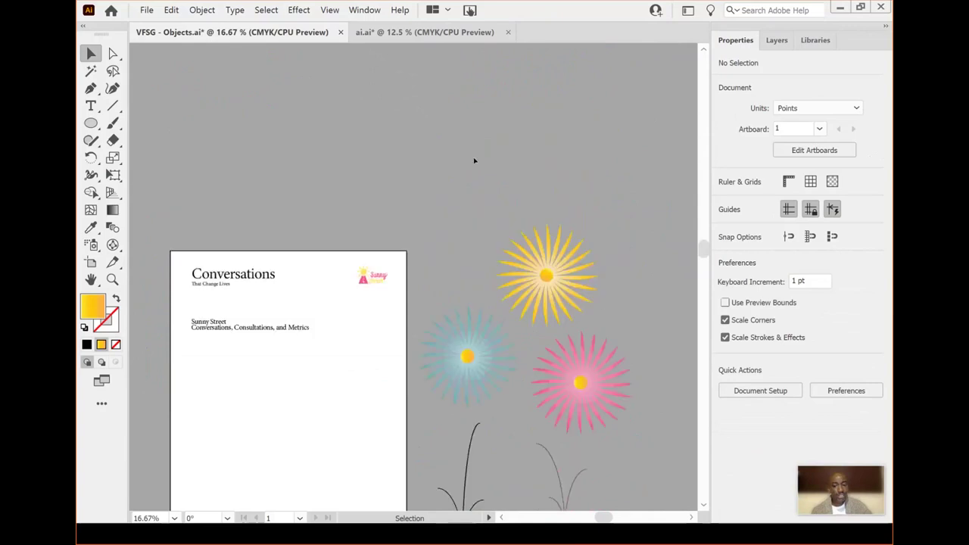
pyautogui.scroll(2, 346, 138)
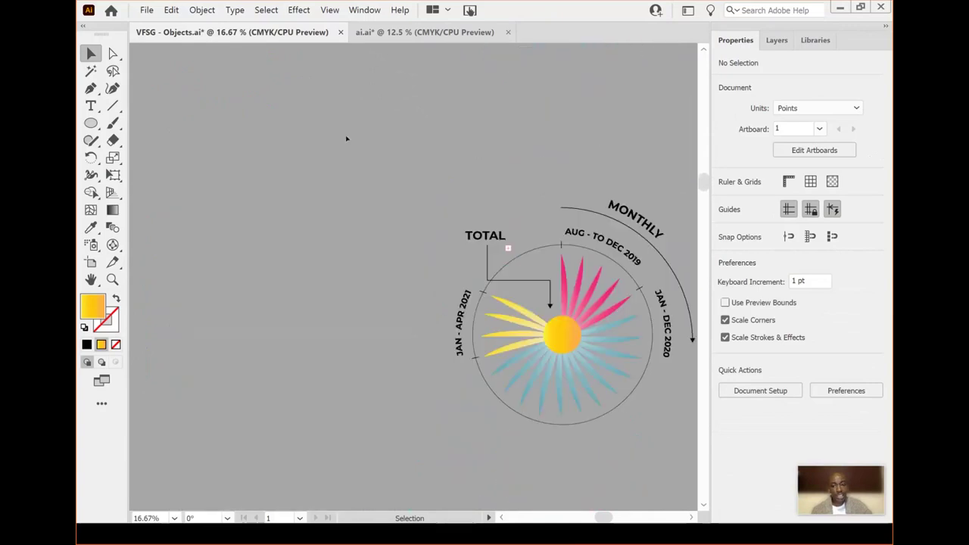
pyautogui.scroll(-5, 346, 139)
pyautogui.scroll(-7, 337, 155)
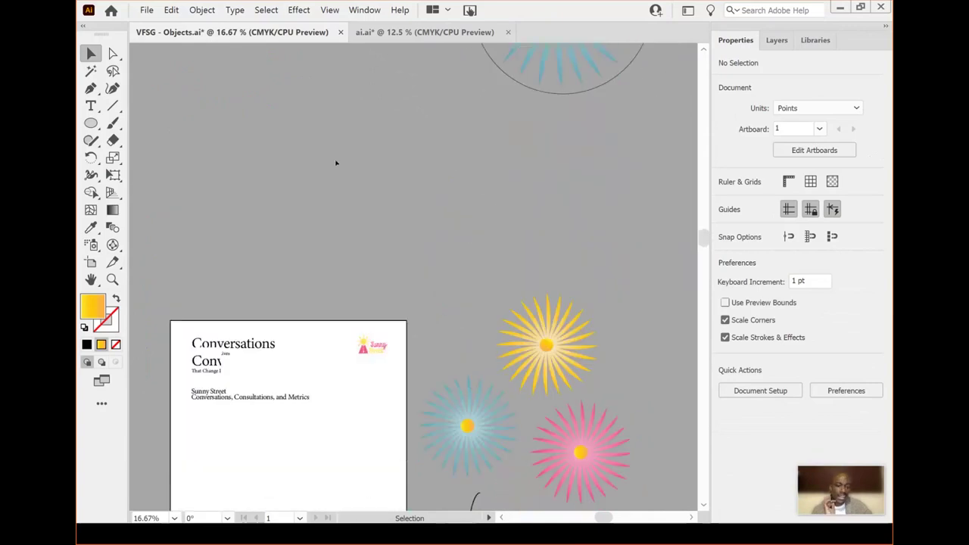
pyautogui.scroll(-3, 331, 159)
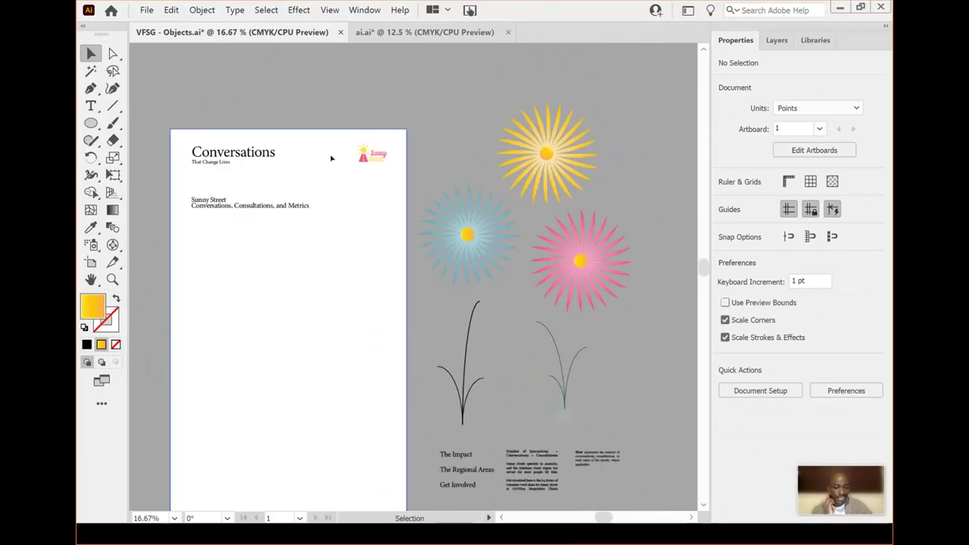